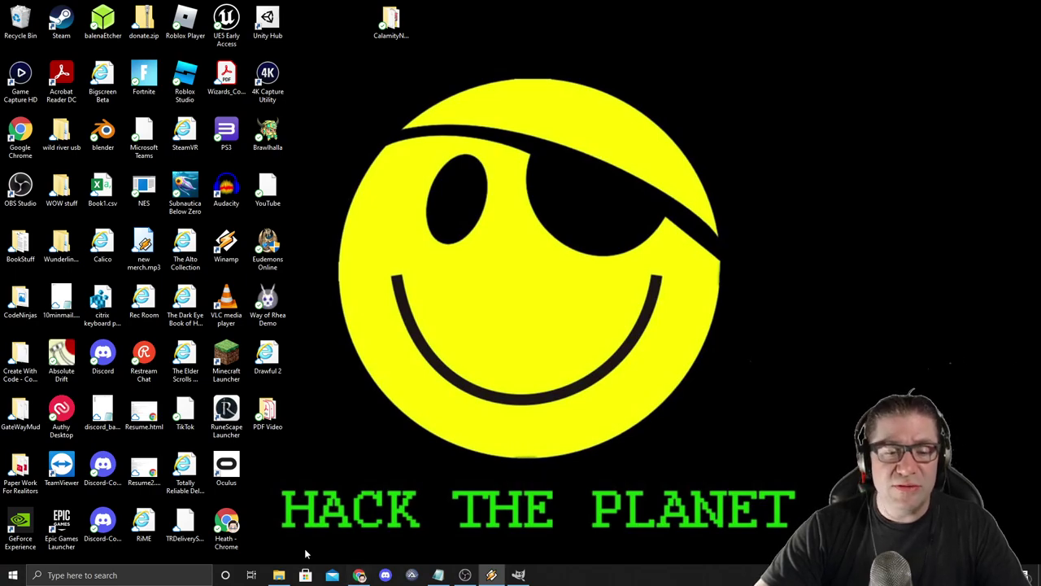
In Chrome's W-9, fill lines 1 and 2 with 'asdfasdf' and tick Individual/sole proprietor and C Corporation.
left_click(362, 573)
left_click(193, 9)
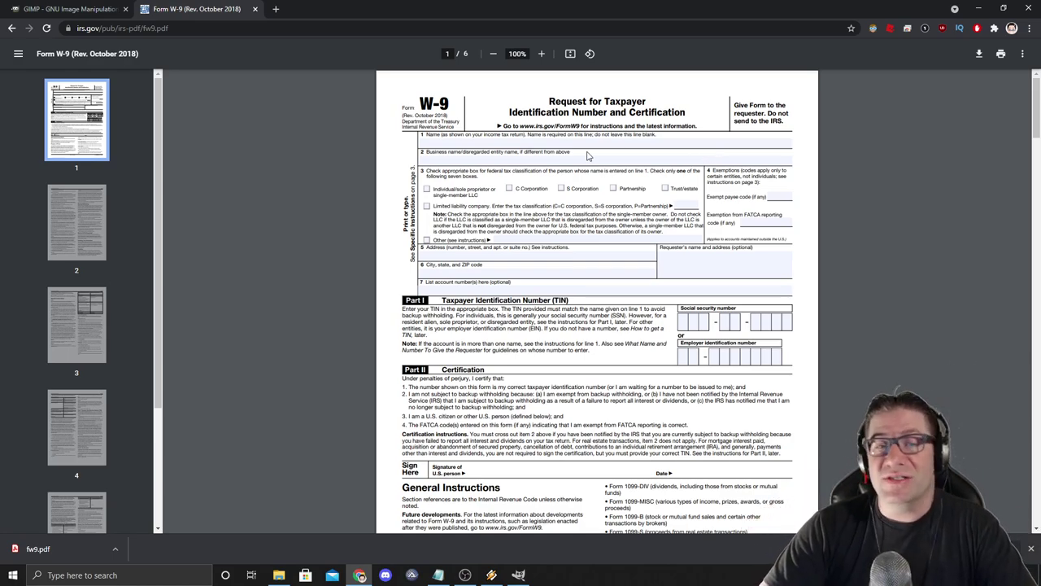
left_click(447, 141)
type("asdfasdf")
left_click(502, 163)
type("asdfasdf")
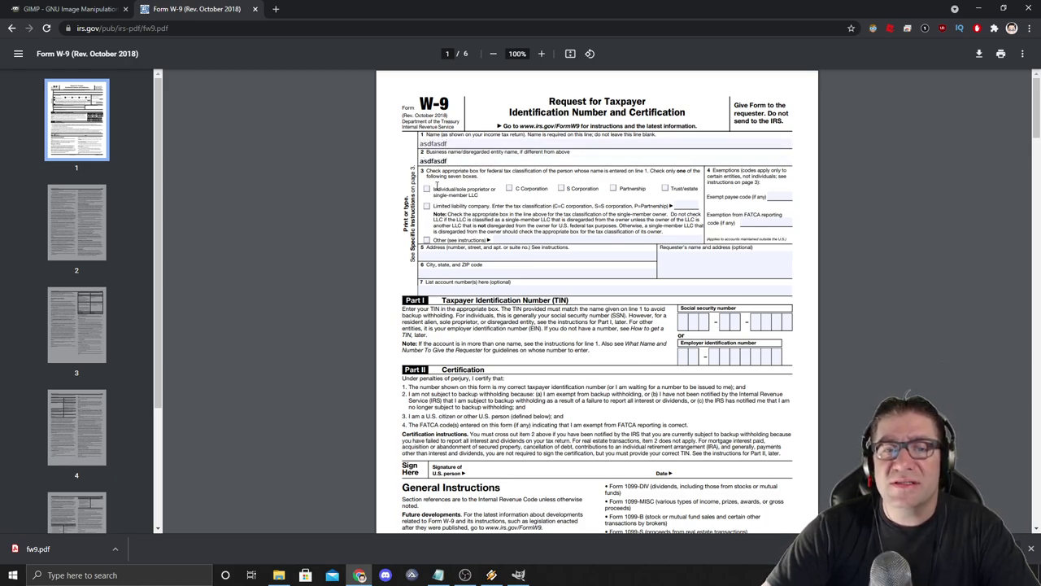
left_click(426, 188)
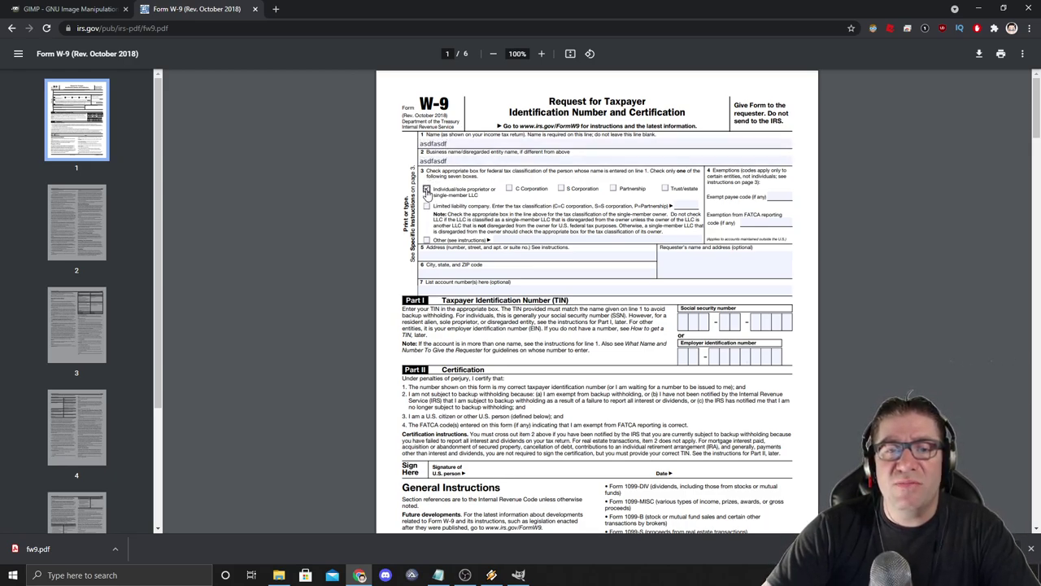
left_click(508, 187)
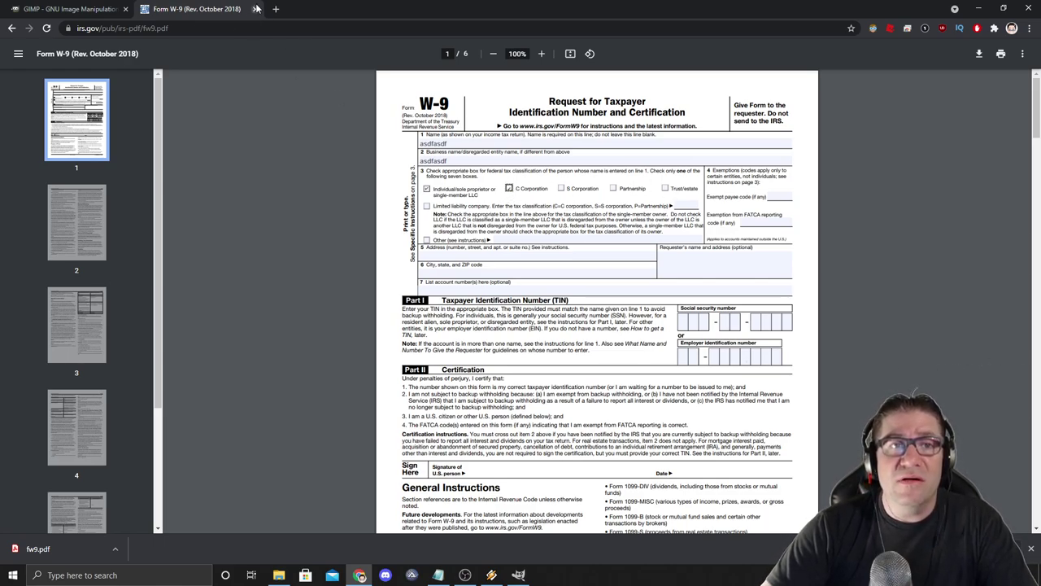
Open fw9.pdf from the desktop's PDF Video folder in Acrobat Reader.
left_click(978, 8)
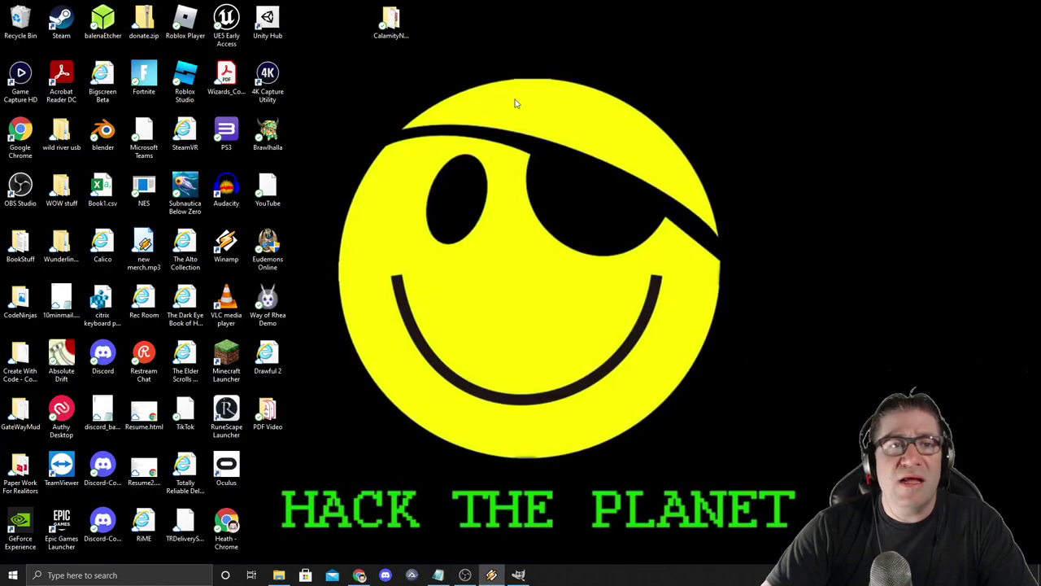
double_click(268, 411)
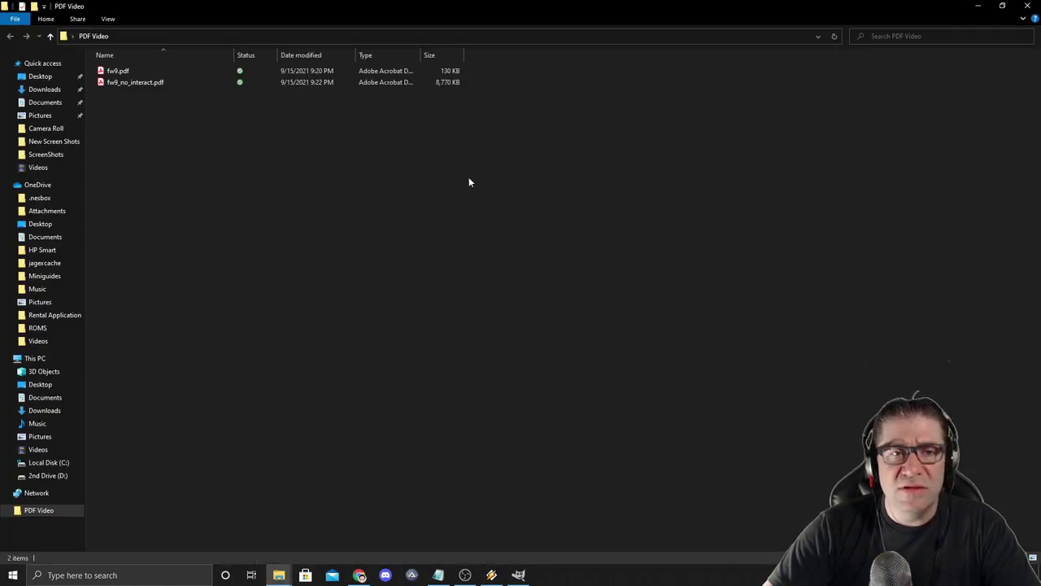
double_click(118, 71)
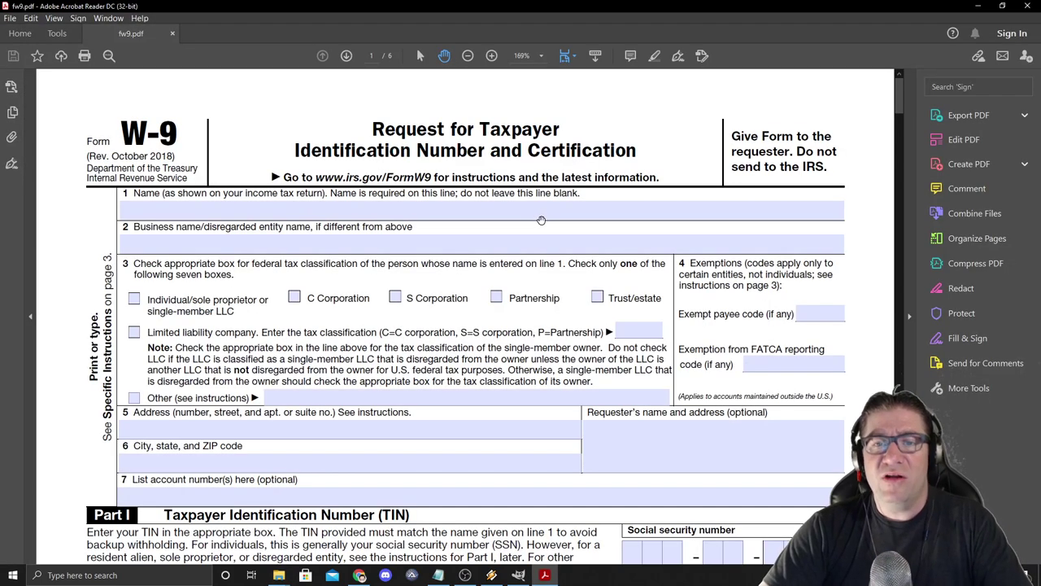
Type 'asdfasdf' into lines 1 and 2, tick Individual/sole proprietor, then close without saving.
left_click(541, 215)
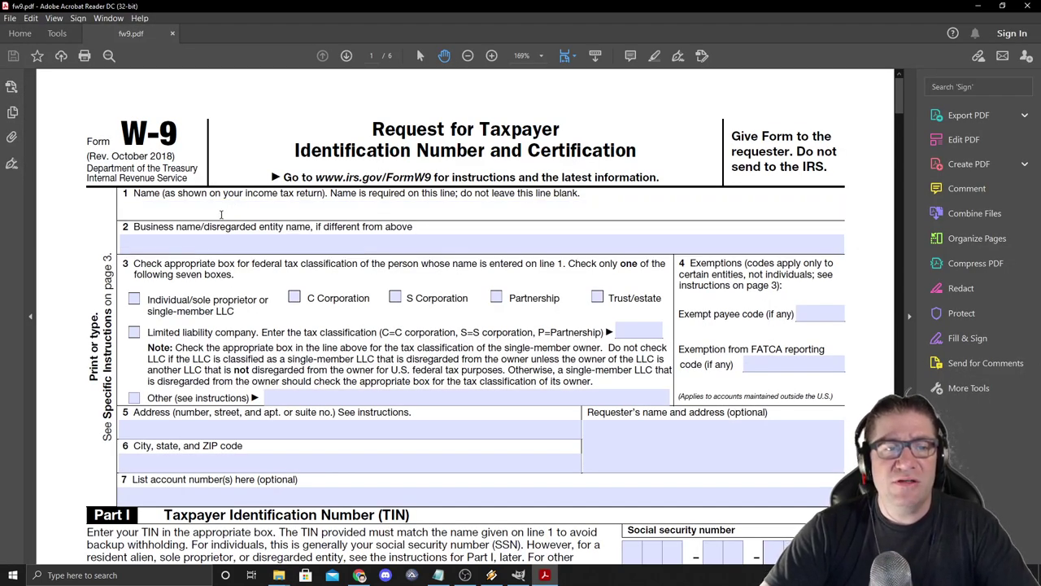
type("asdfasdf")
left_click(207, 242)
type("asdfasdf")
left_click(134, 299)
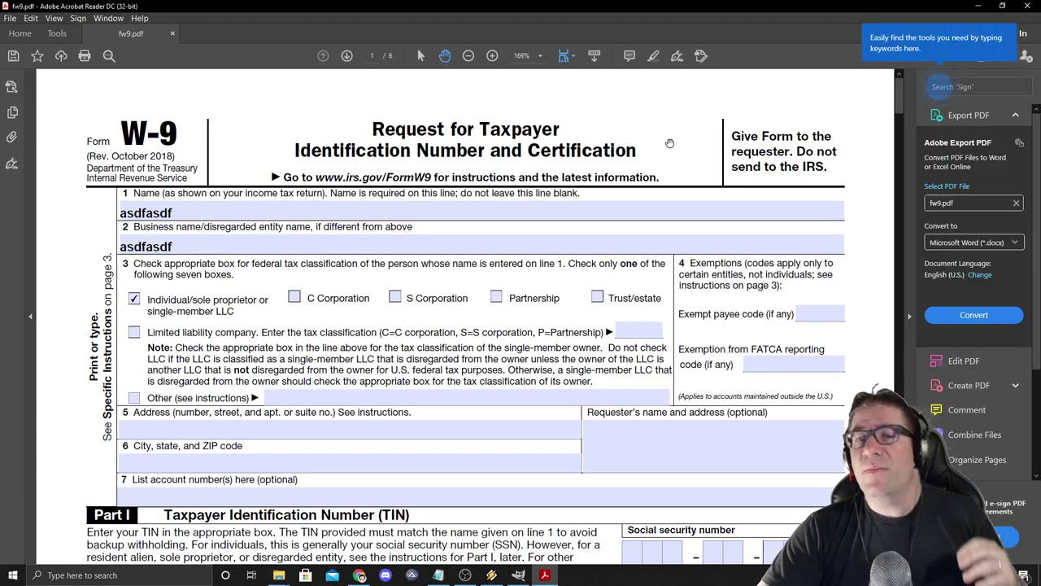
left_click(1023, 5)
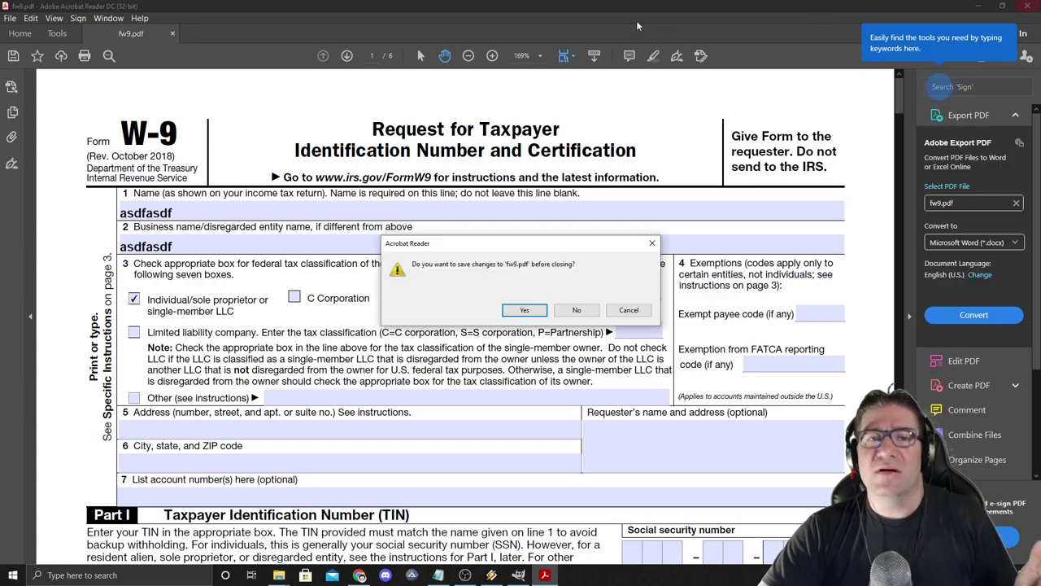
left_click(577, 310)
Open fw9_no_interact.pdf from the PDF Video folder in Acrobat Reader.
double_click(153, 83)
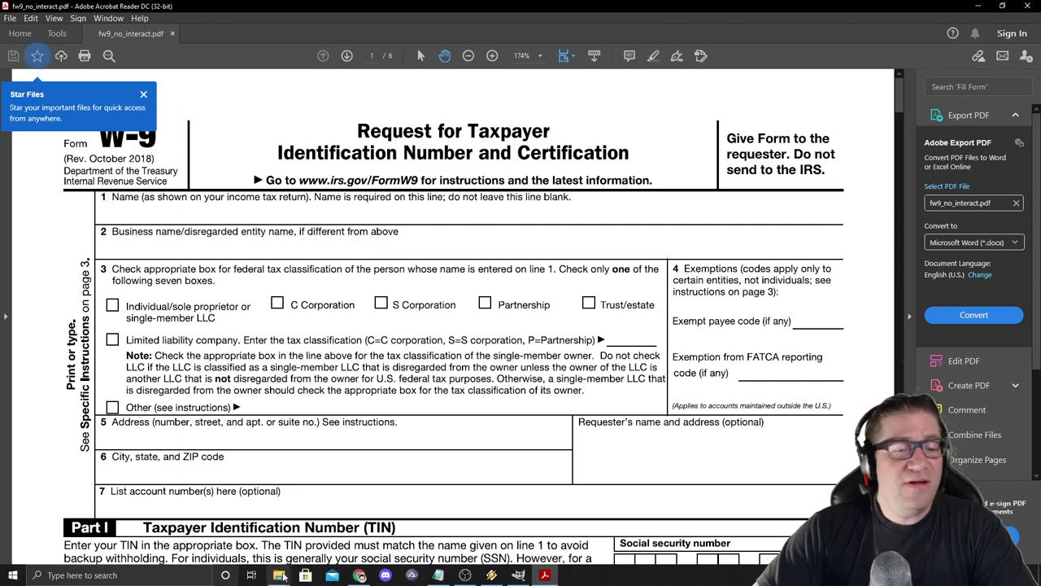
mouse_move(281, 576)
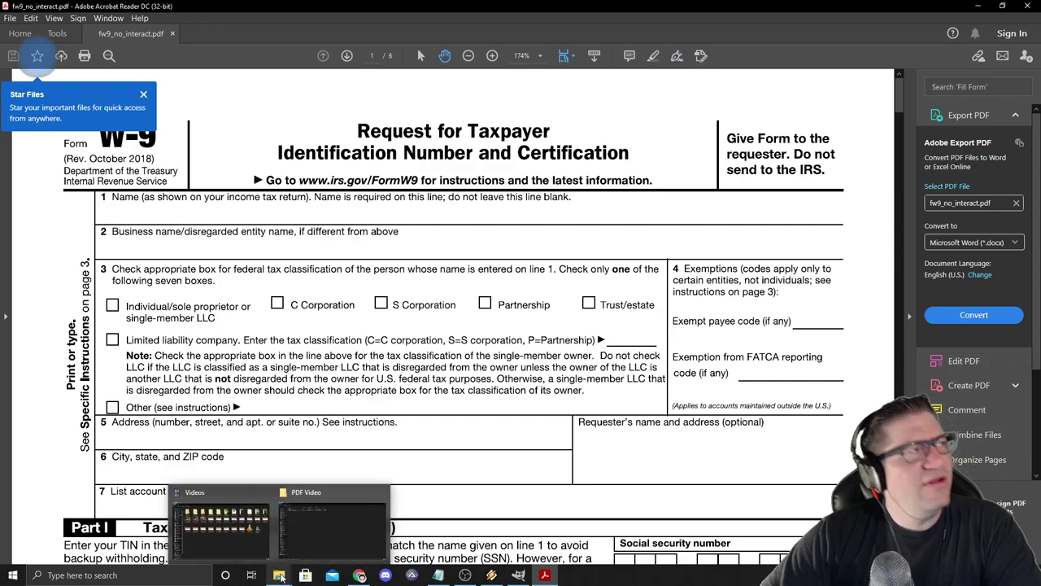
Show the gimp.org tab in Chrome, then minimize Chrome to return to Acrobat.
left_click(376, 576)
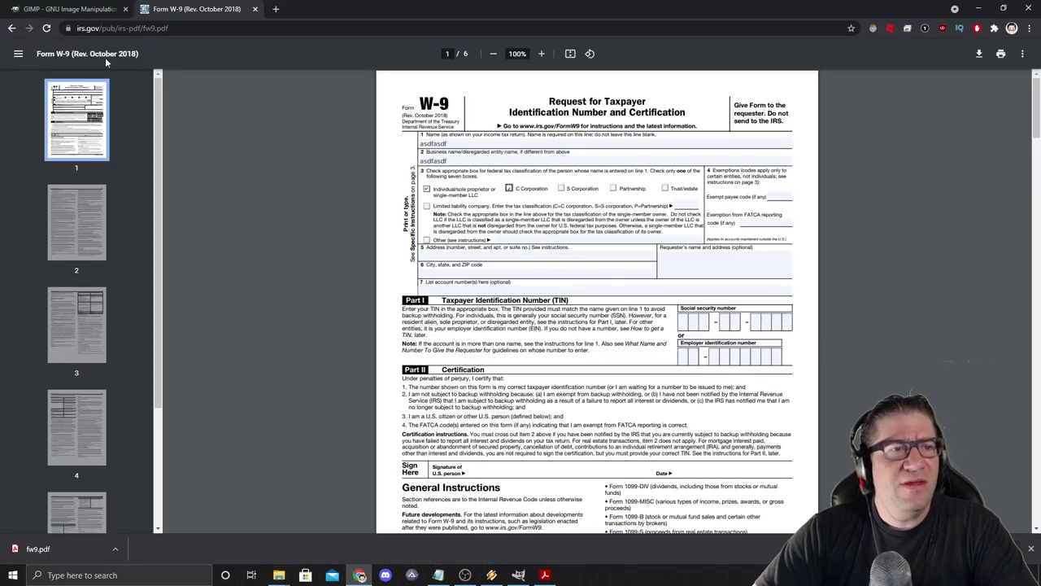
left_click(73, 9)
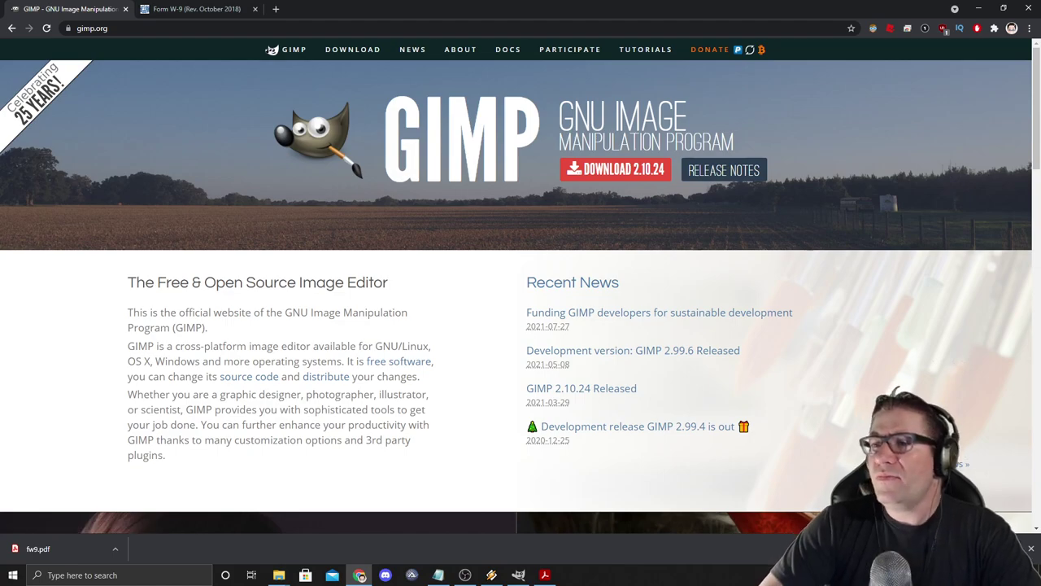
left_click(978, 8)
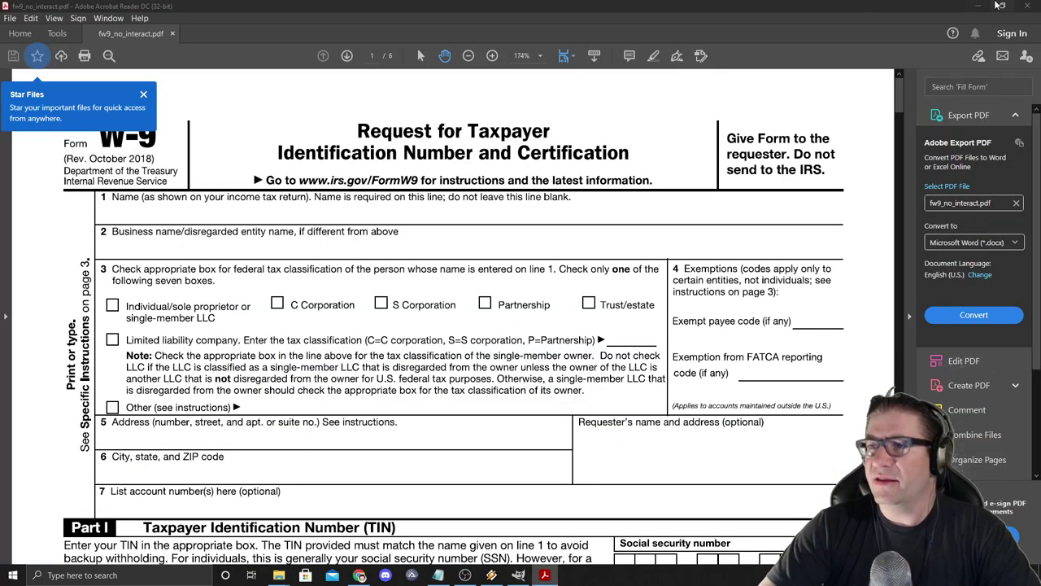
Minimize Acrobat and the PDF Video folder, and bring GIMP to the front.
left_click(979, 6)
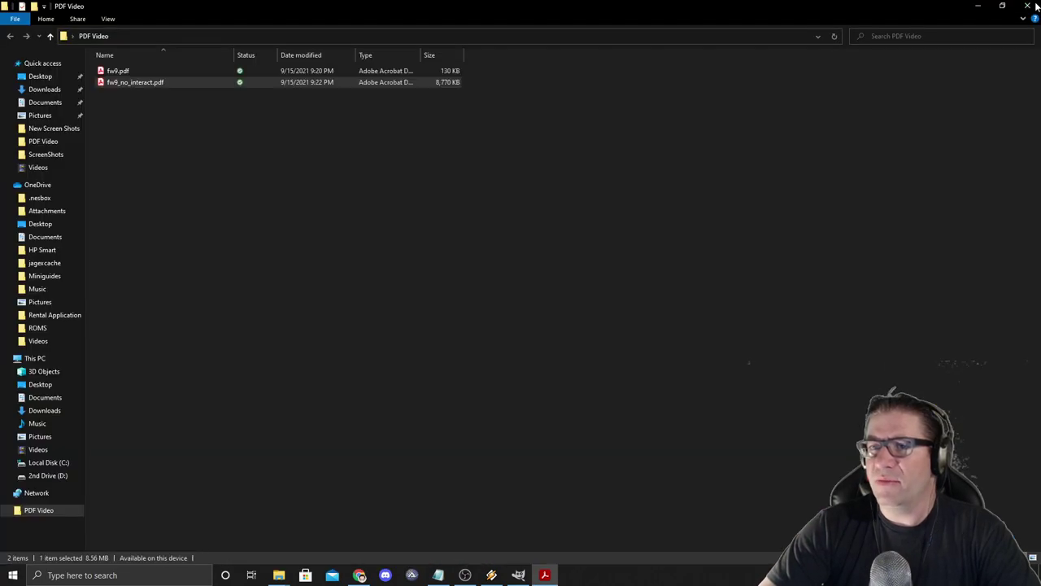
left_click(979, 7)
left_click(519, 574)
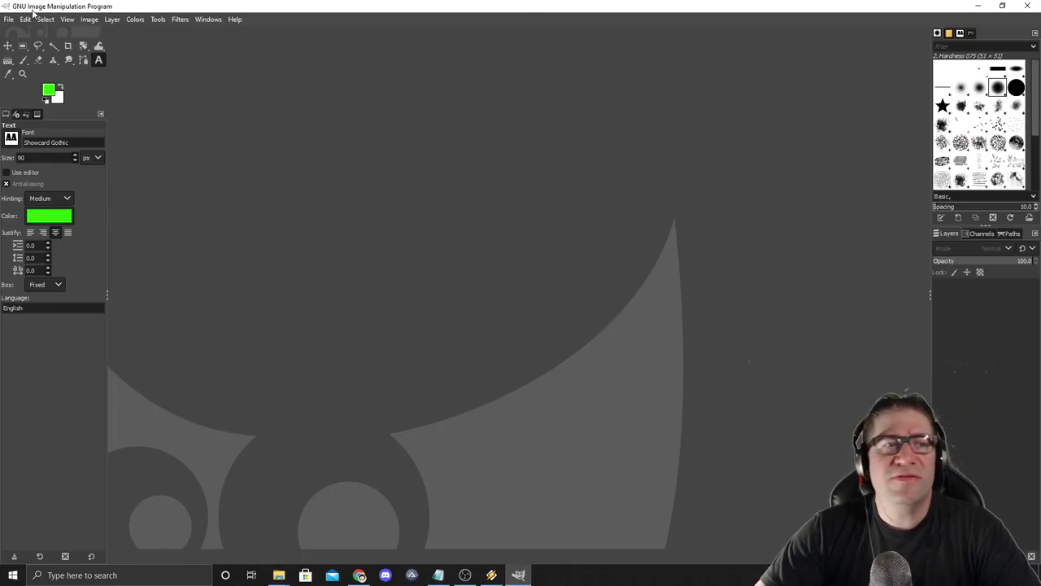
Via File > Open, browse to Desktop > PDF Video and select fw9_no_interact.pdf.
left_click(8, 20)
left_click(8, 20)
left_click(8, 20)
mouse_move(23, 99)
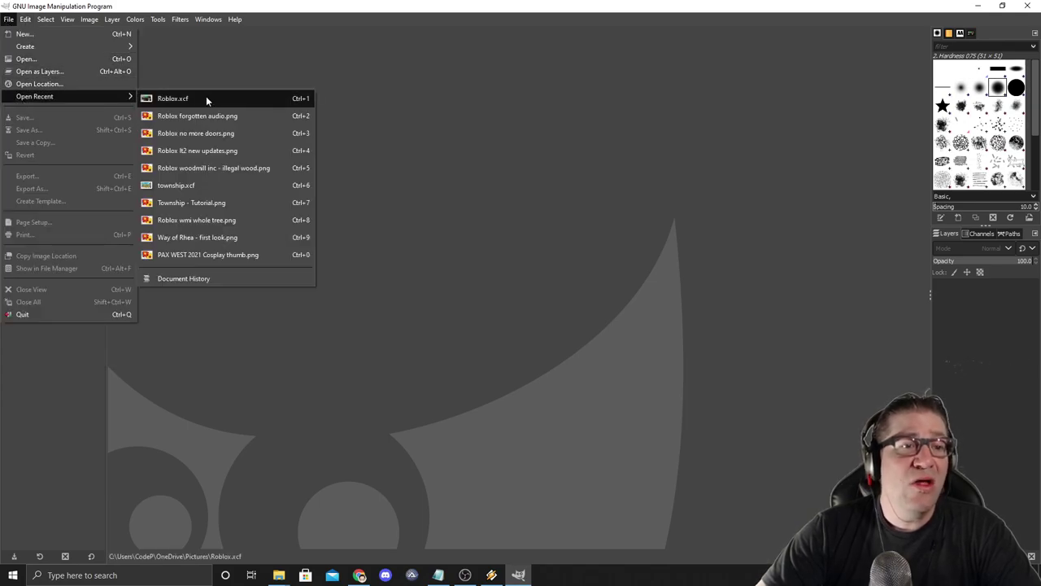
left_click(37, 59)
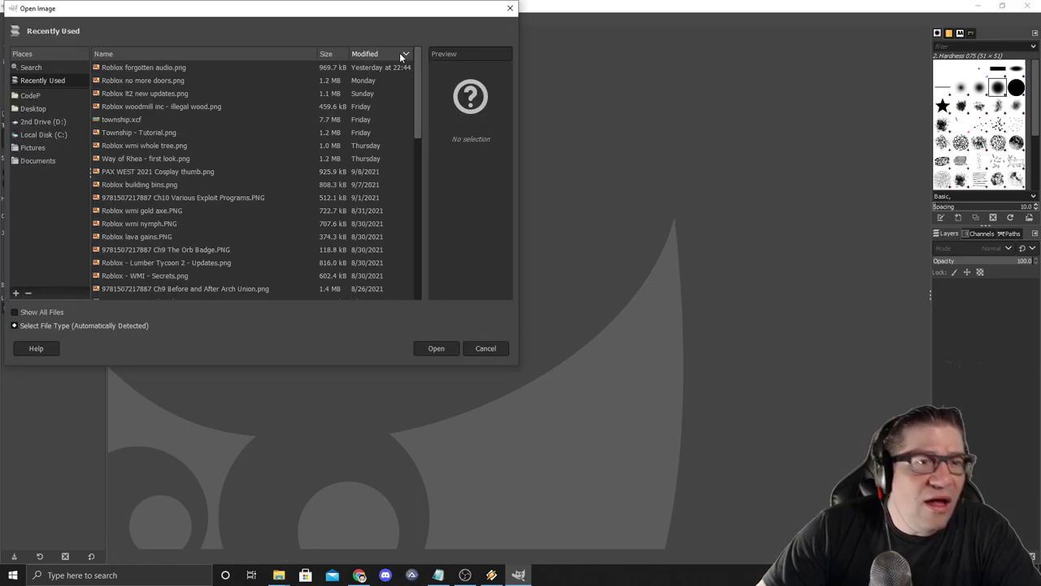
left_click(38, 107)
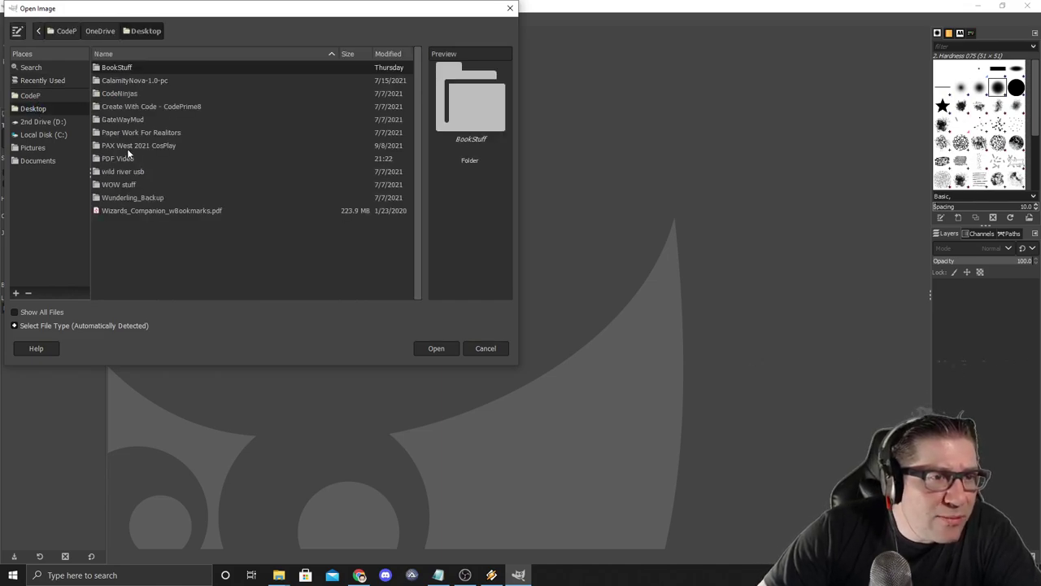
double_click(122, 160)
left_click(139, 80)
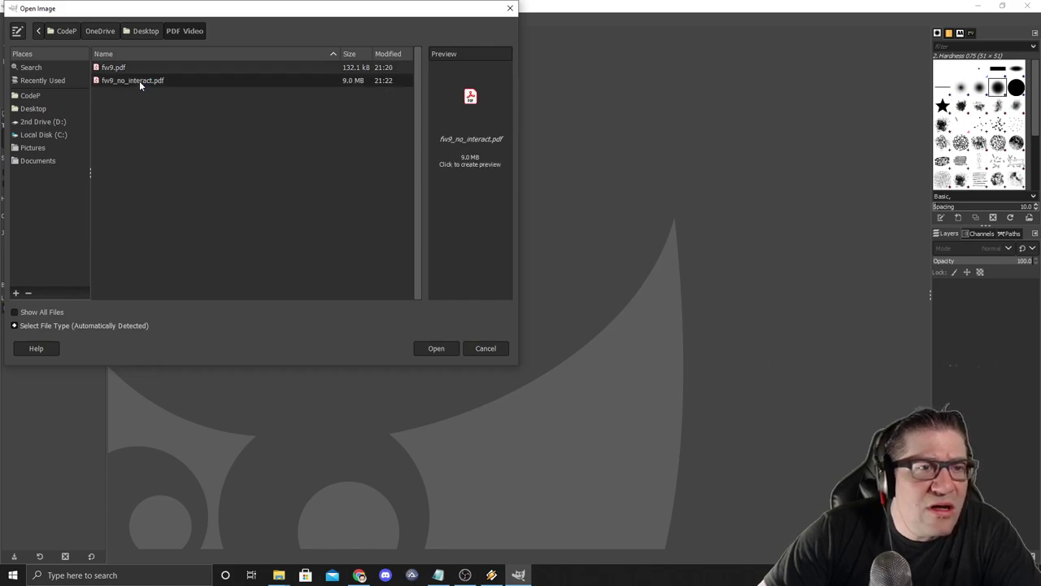
Import fw9_no_interact.pdf with pages as layers at 300 pixels/in resolution.
left_click(446, 351)
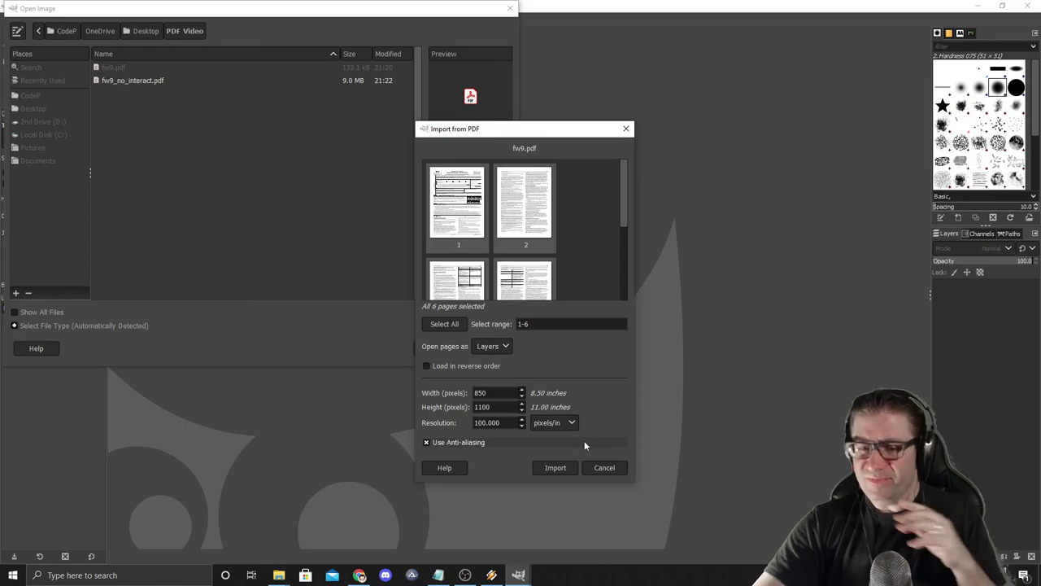
key("BackSpace")
type("3")
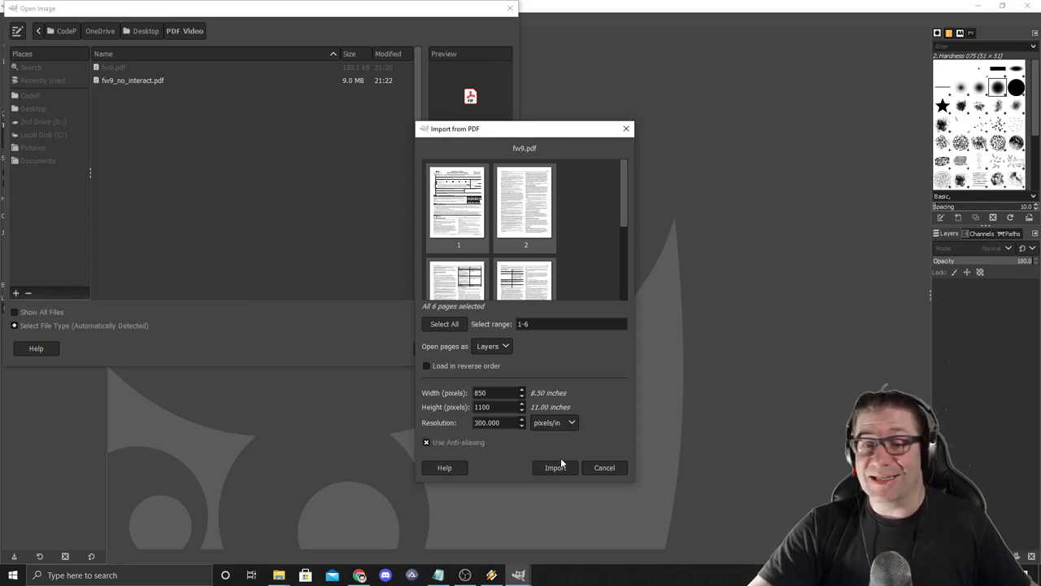
left_click(559, 471)
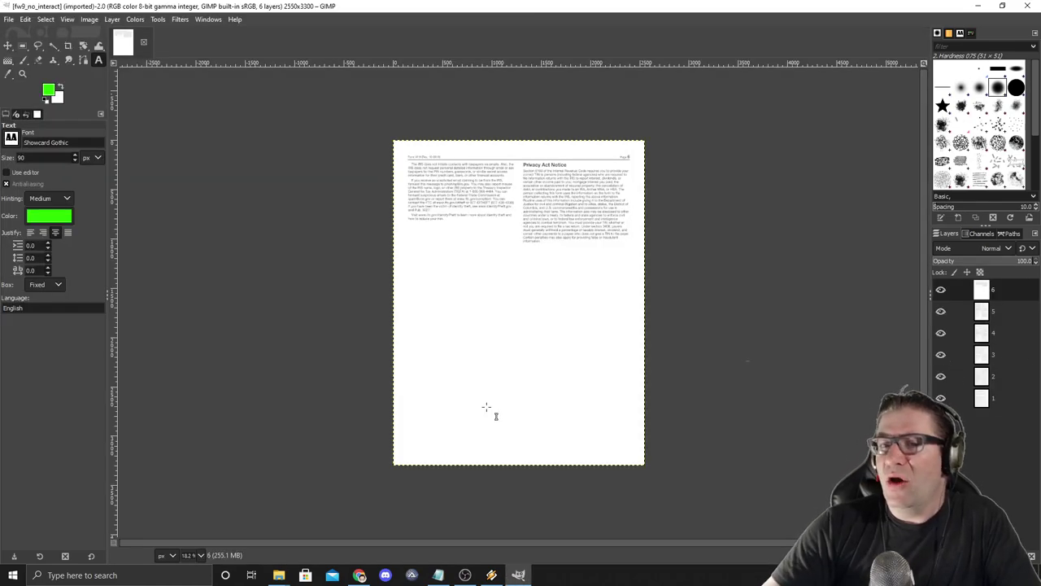
Hide the layers for pages 6, 5, 4, 3 and 2, then select the page 1 layer.
scroll(570, 182, "up", 3)
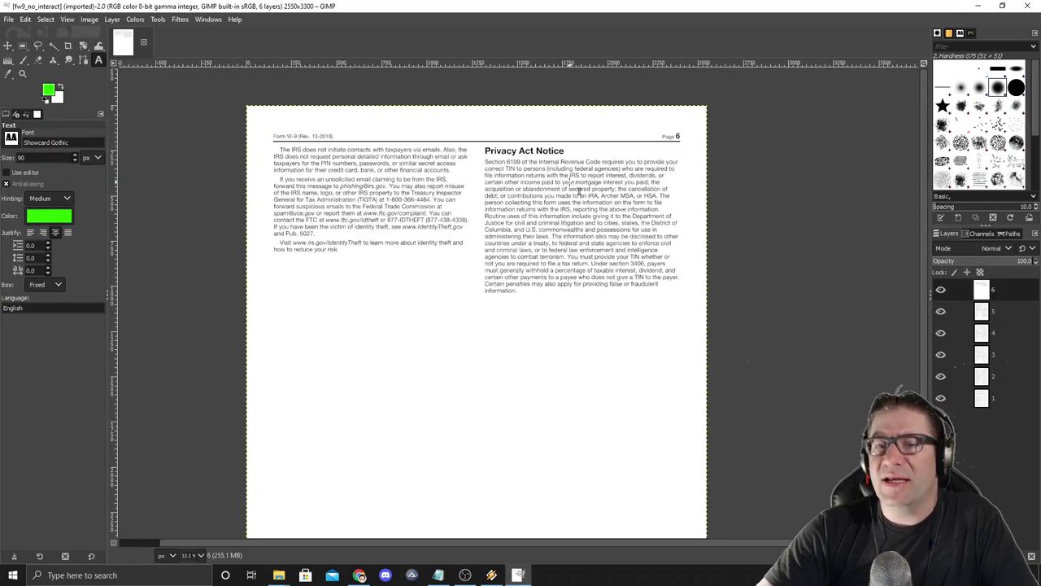
left_click(940, 290)
left_click(941, 312)
left_click(941, 333)
left_click(940, 354)
left_click(941, 376)
left_click_drag(477, 229, 491, 284)
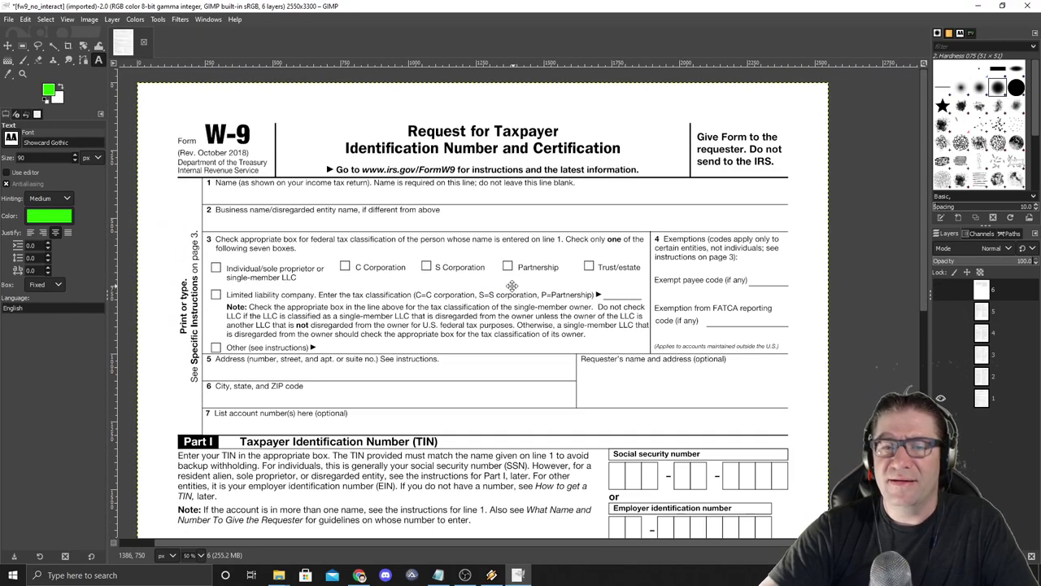
left_click(1003, 403)
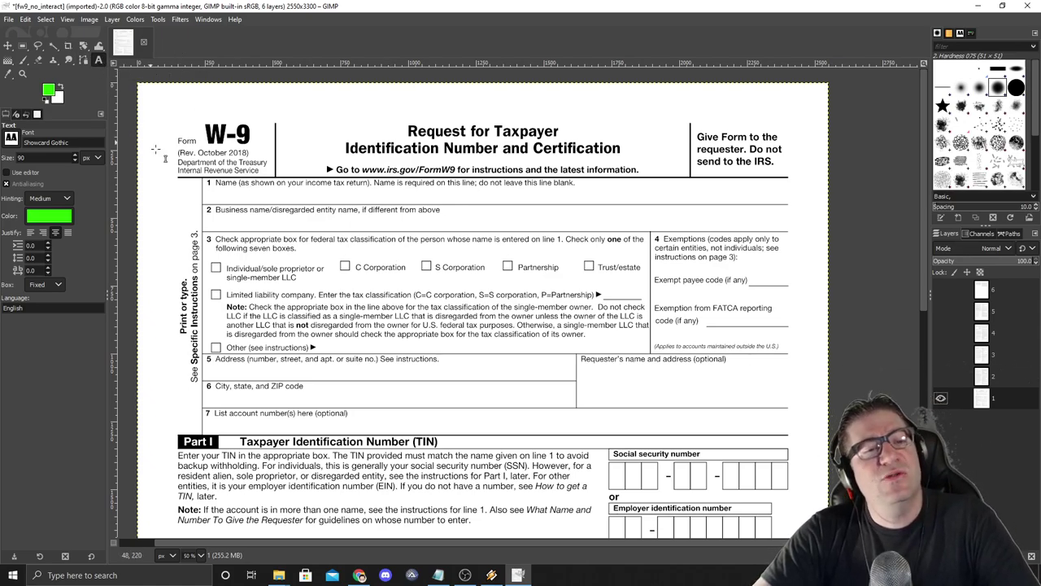
Type the taxpayer's name in a text box on line 1.
left_click_drag(213, 186, 363, 213)
type("John Do")
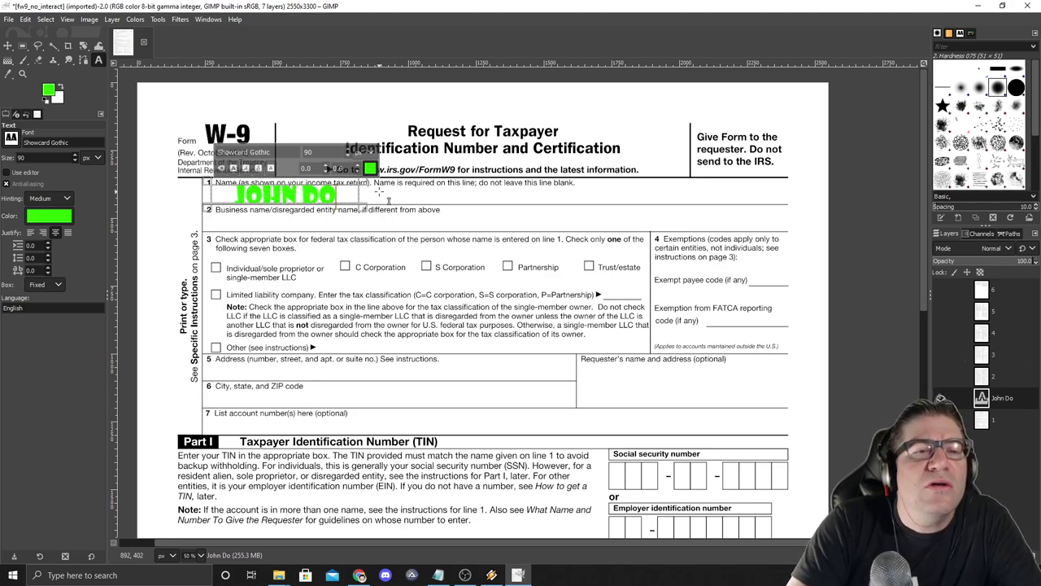
key("BackSpace")
type("oe")
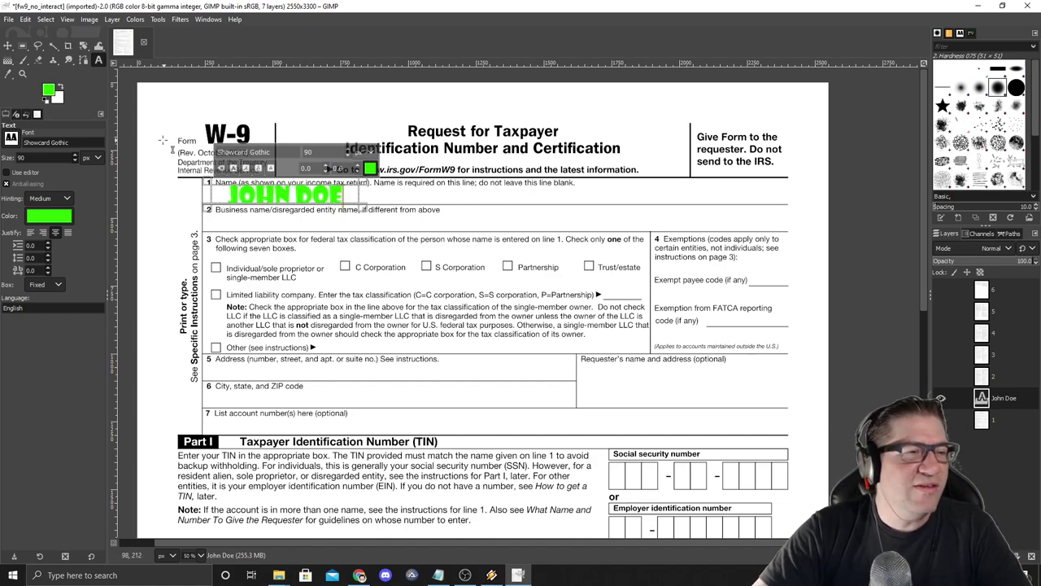
Set the name text to Tahoma, black (000000), size 42 px.
left_click(11, 139)
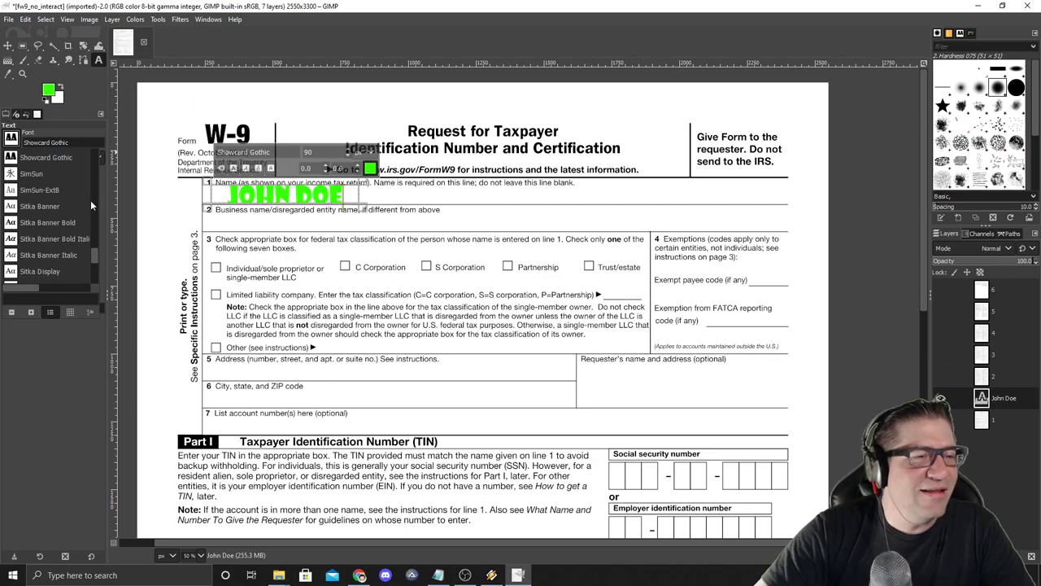
scroll(84, 197, "down", 5)
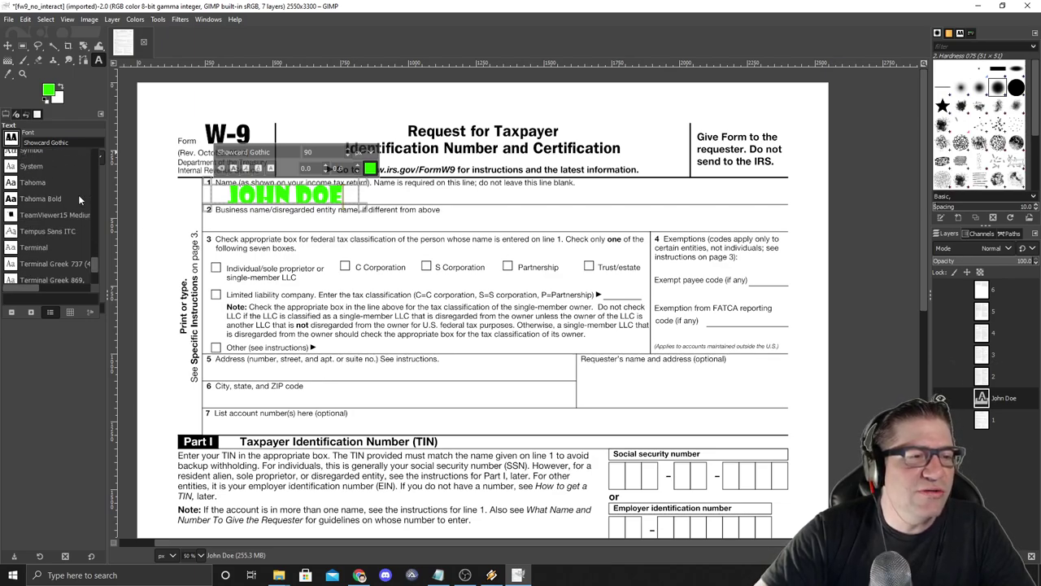
left_click(41, 183)
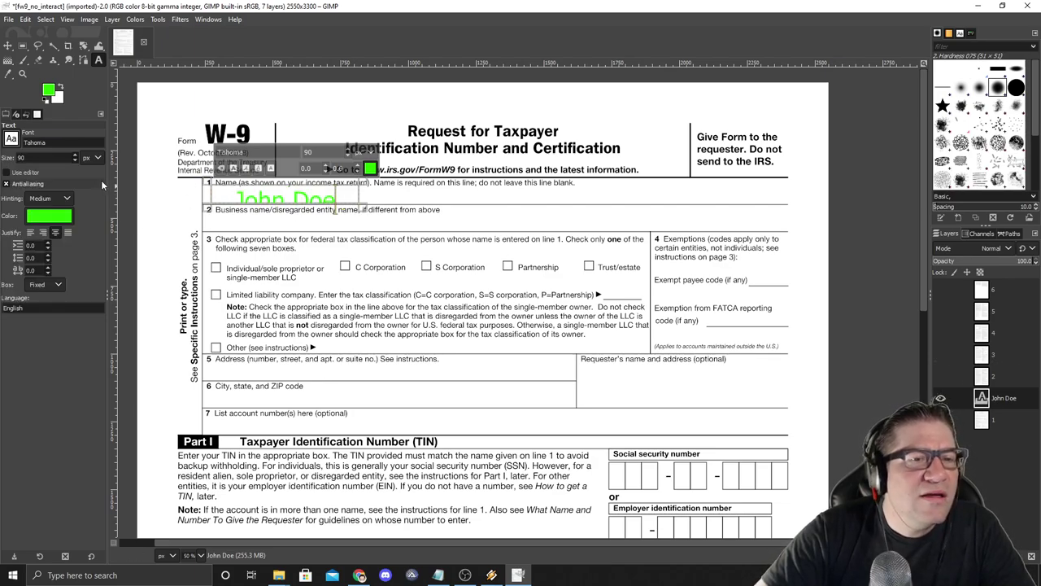
left_click(54, 216)
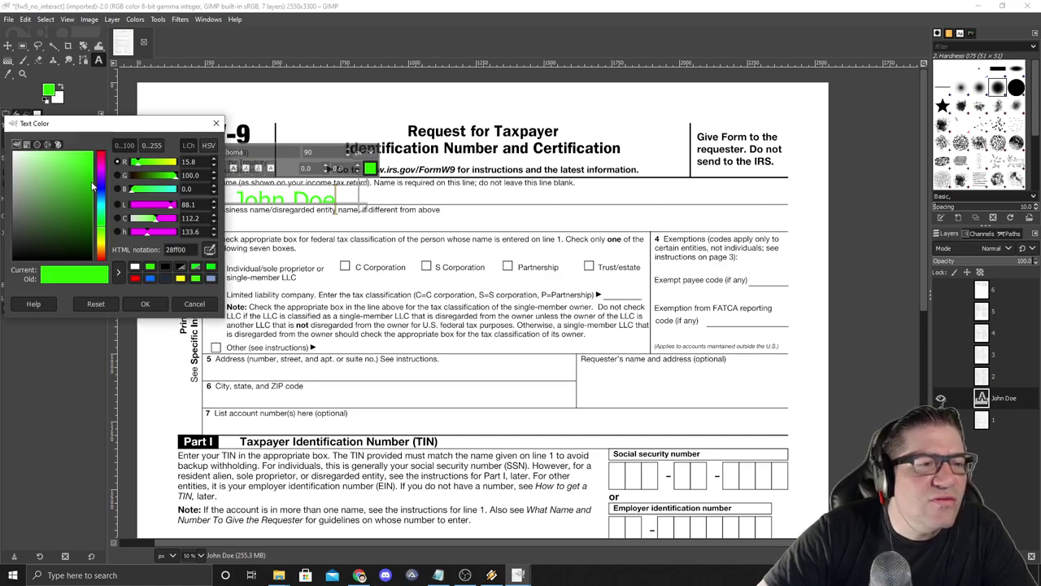
left_click(57, 257)
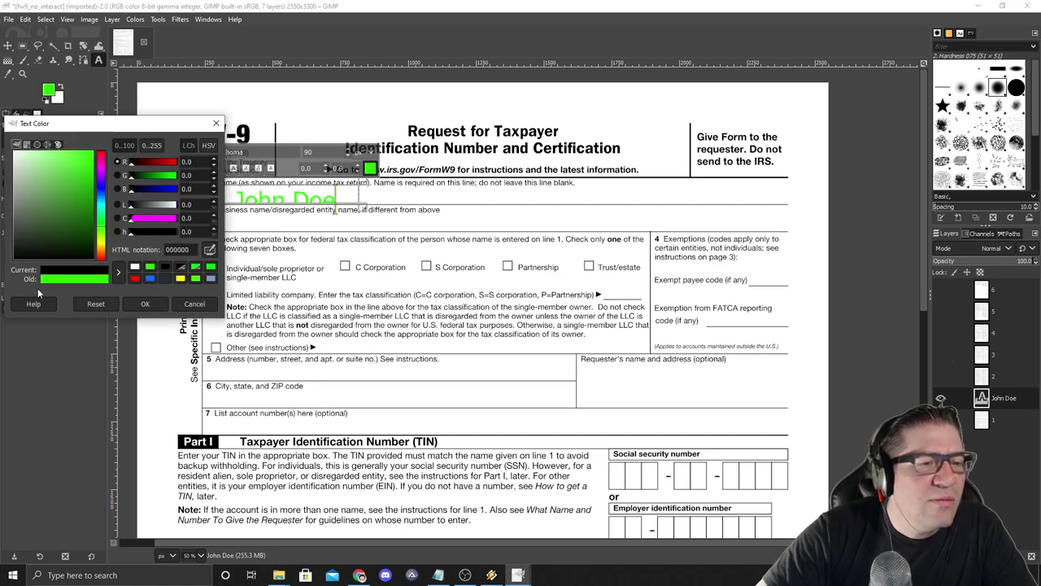
left_click(147, 304)
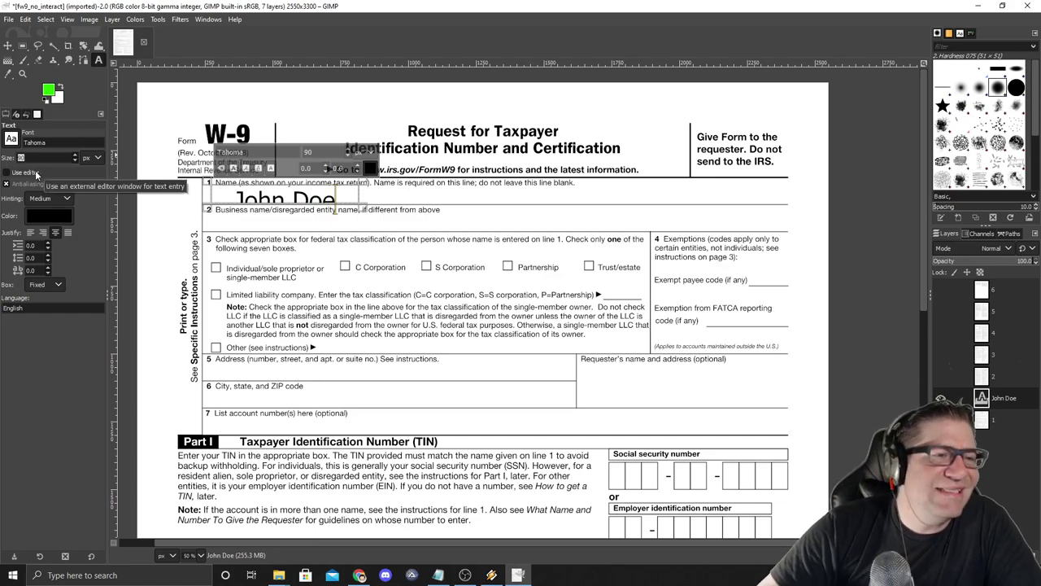
type("58")
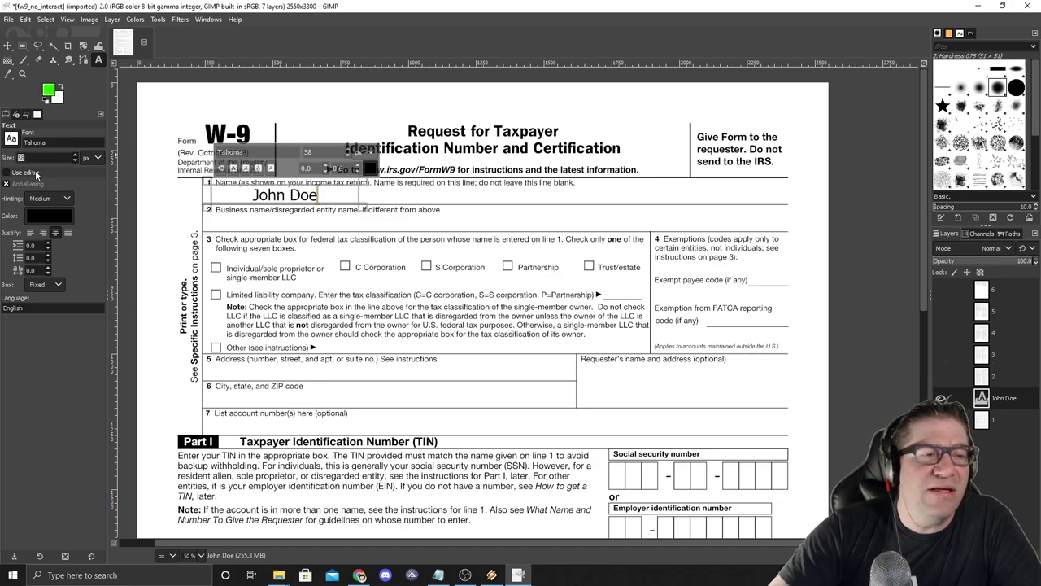
type("48")
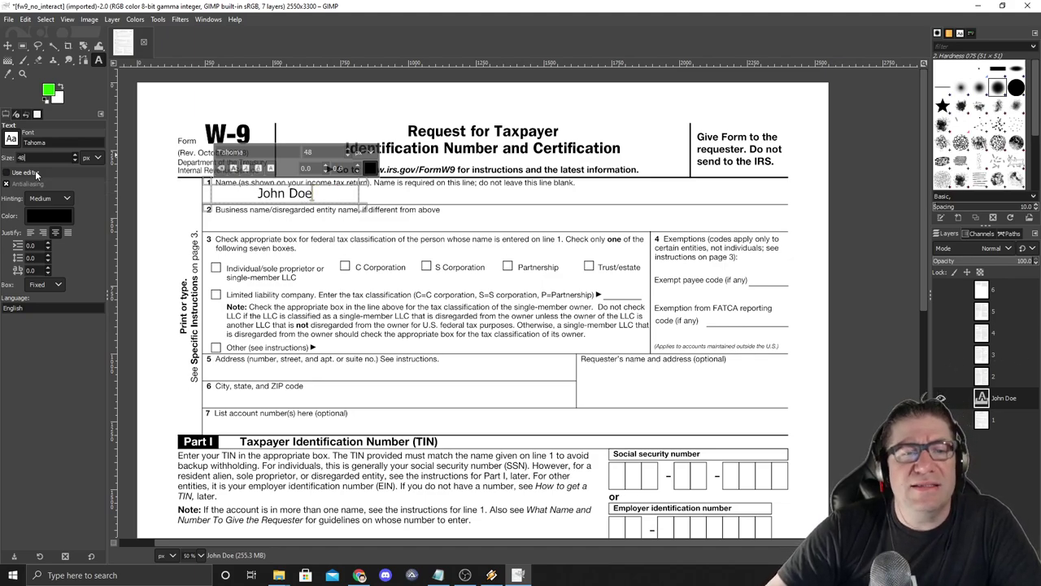
key("BackSpace")
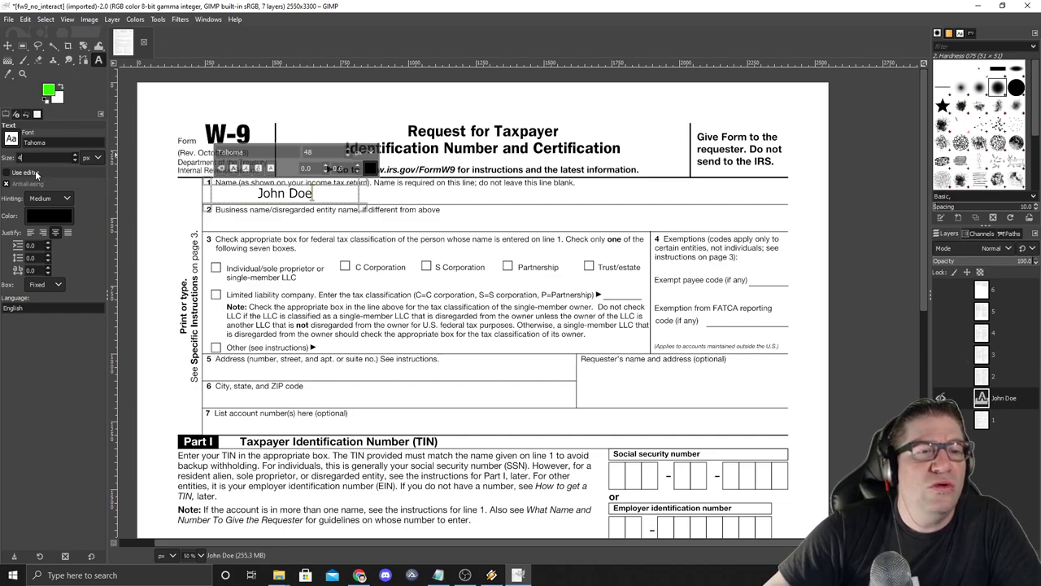
key("Return")
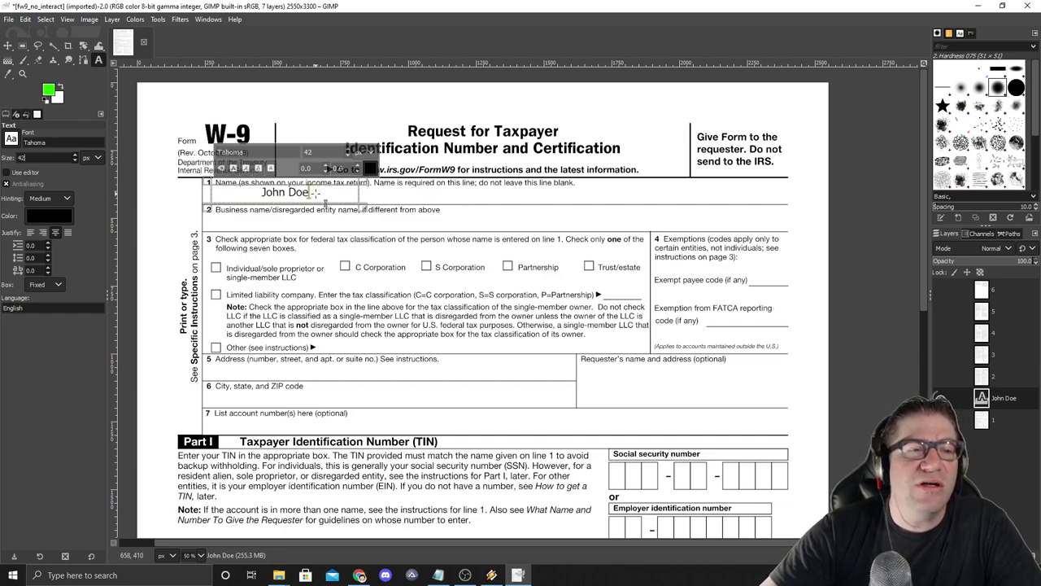
Left-align and slightly nudge the name, then draw a new text box on line 2.
left_click(30, 234)
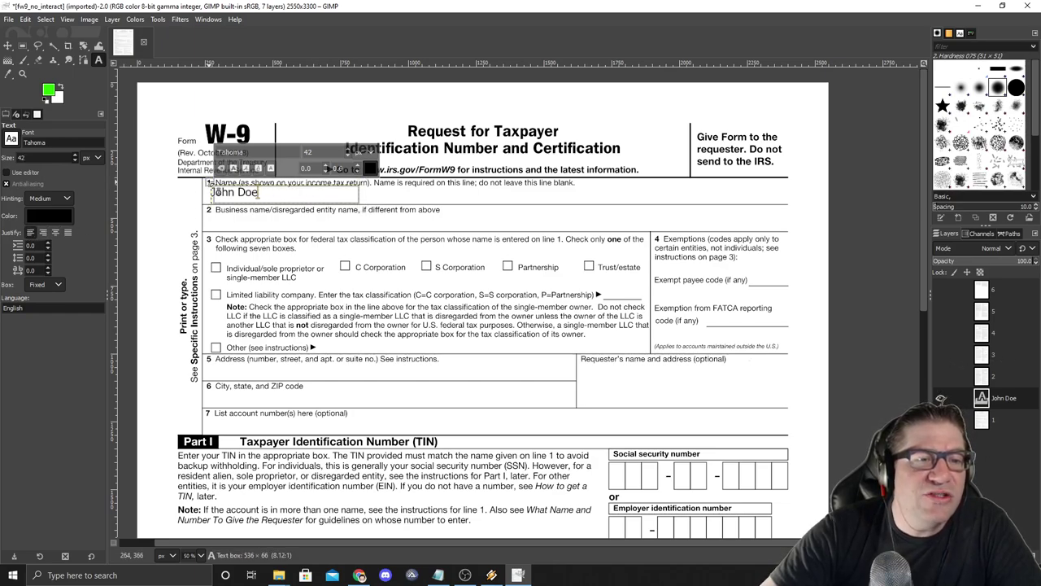
left_click_drag(209, 186, 214, 190)
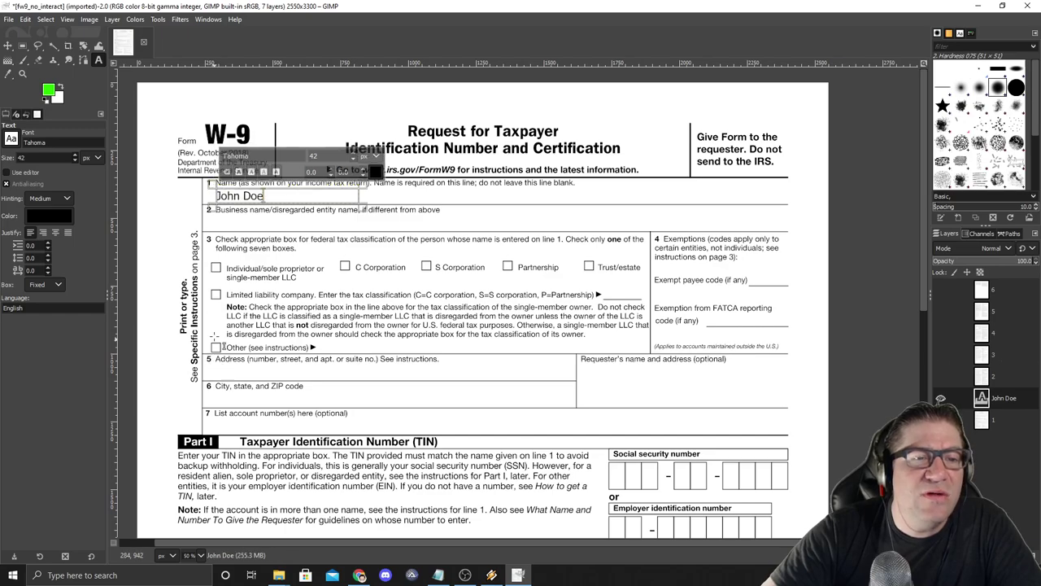
left_click(396, 200)
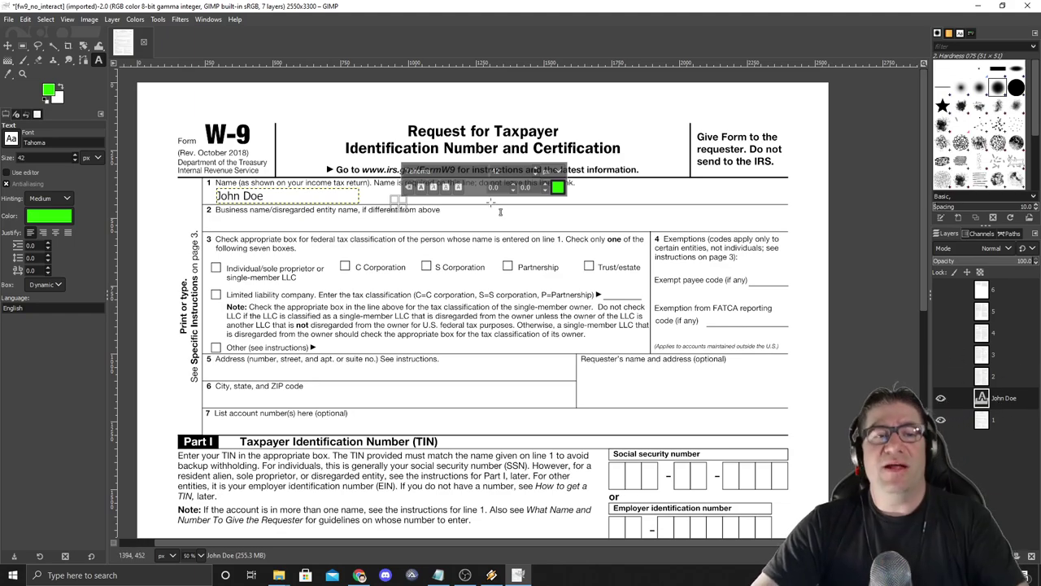
left_click_drag(215, 215, 327, 234)
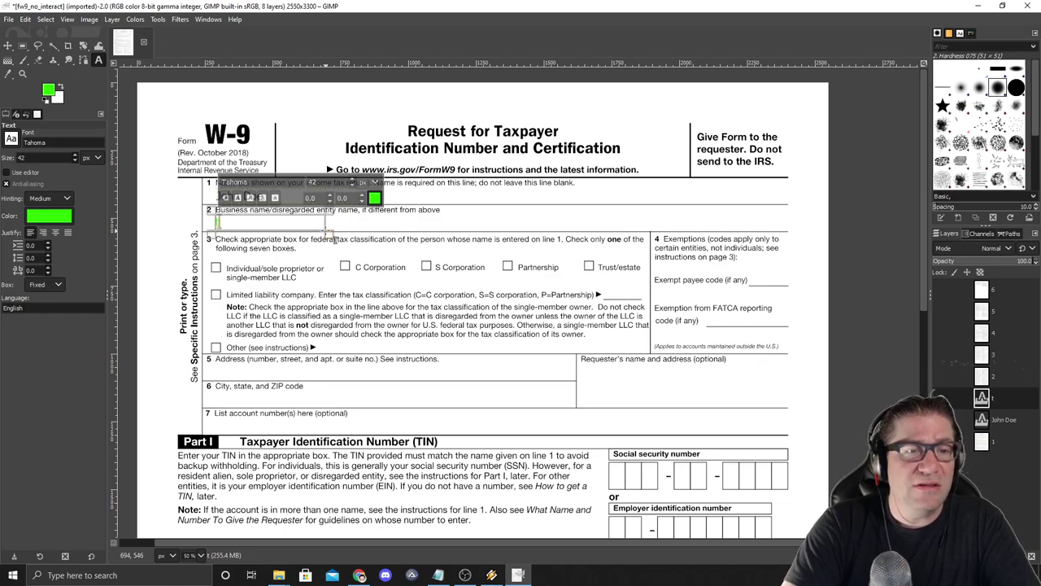
Type 'Free PDF Inc.' in a black text box on line 2.
left_click_drag(215, 214, 326, 229)
left_click(52, 218)
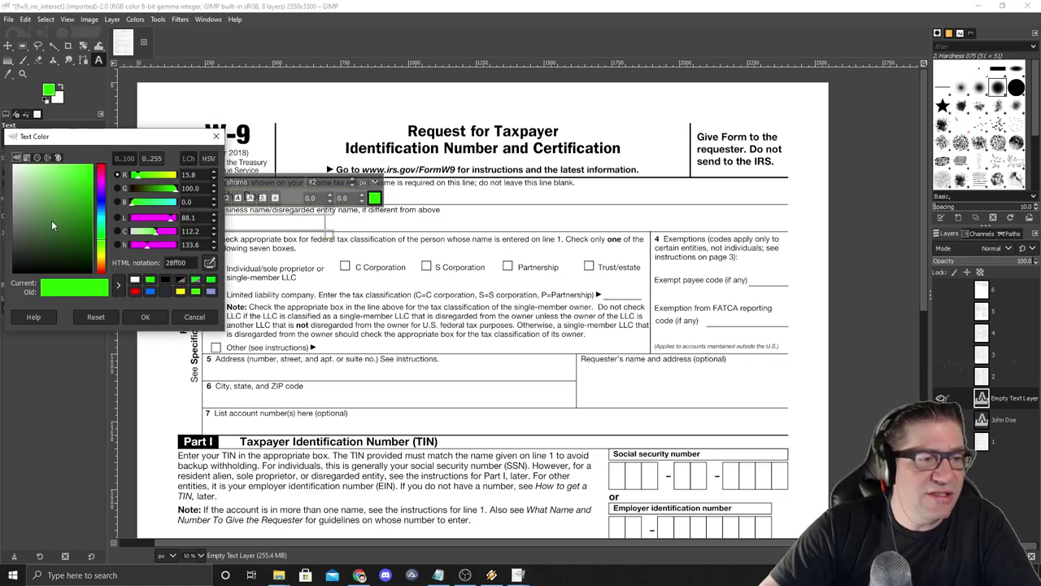
left_click(37, 260)
left_click(145, 318)
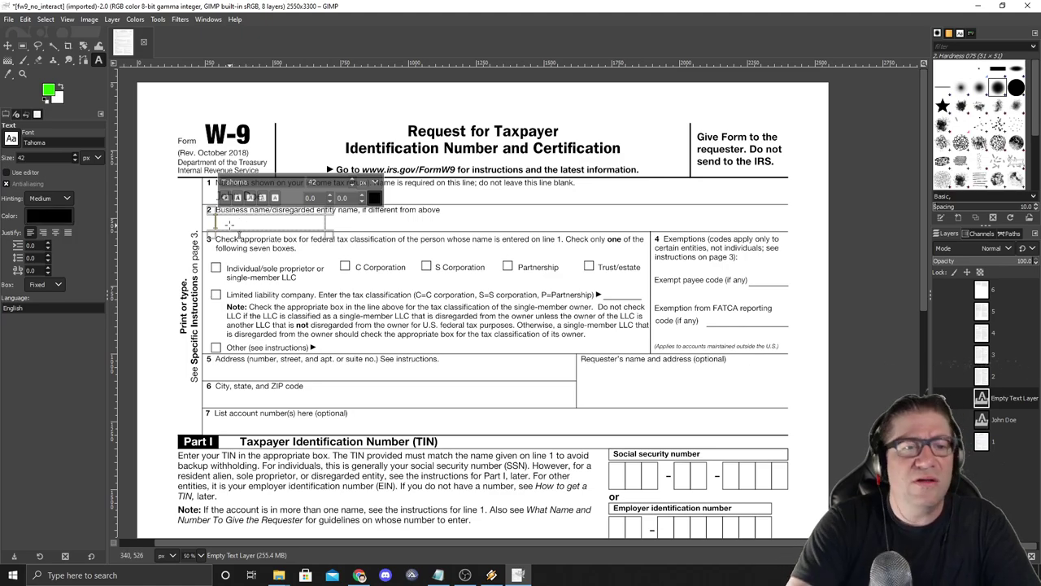
type("Free P")
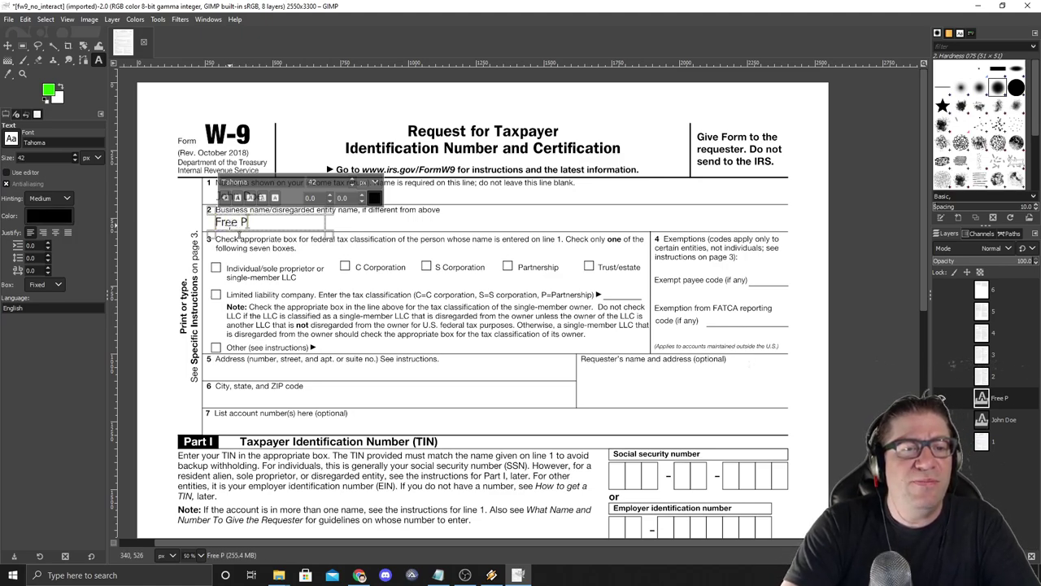
type("DF Inc.")
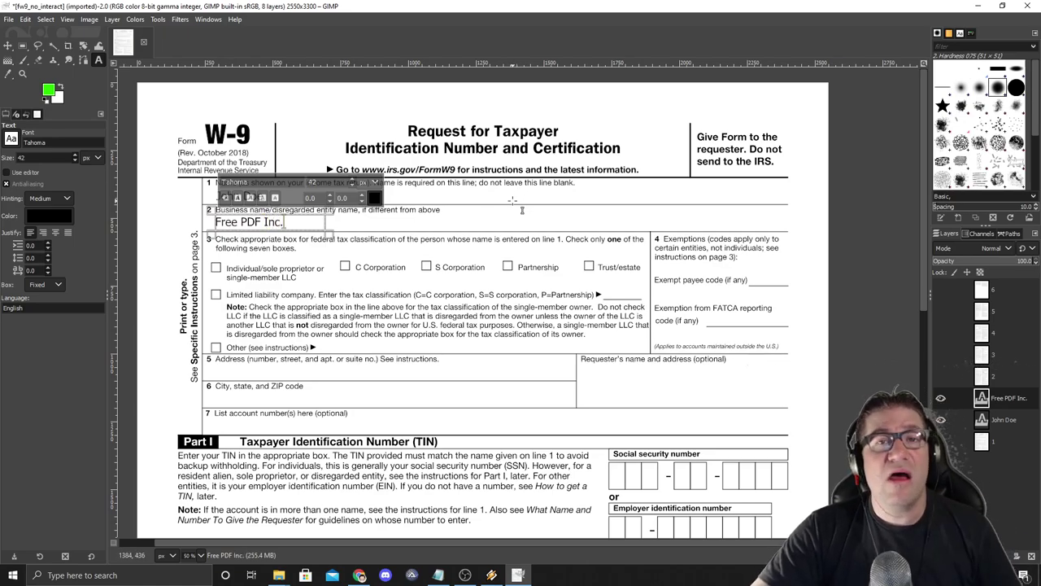
Place a black 'x' in the Individual/sole proprietor checkbox, fitting its text box.
left_click(212, 261)
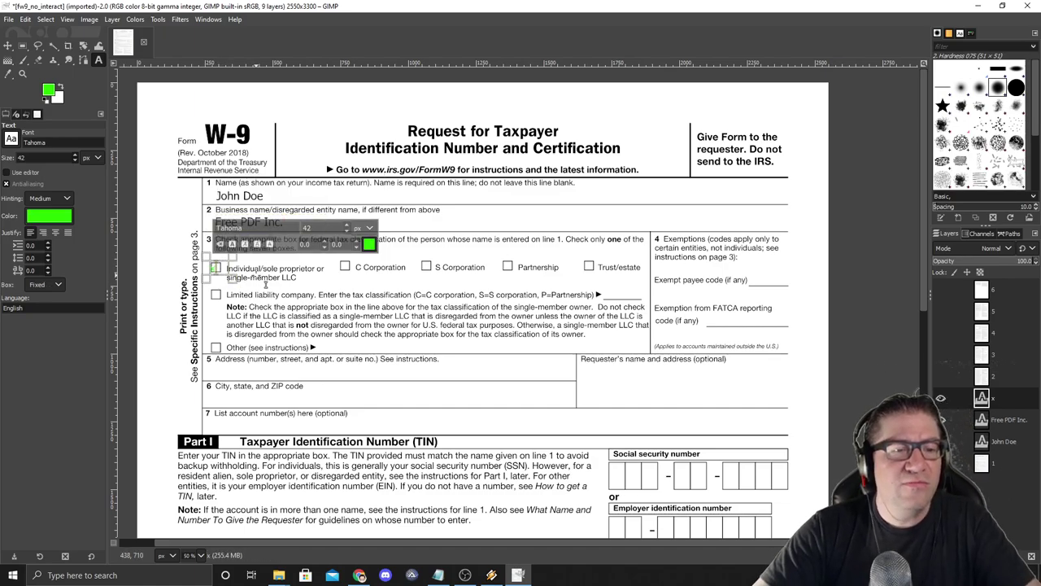
type("x")
left_click(70, 216)
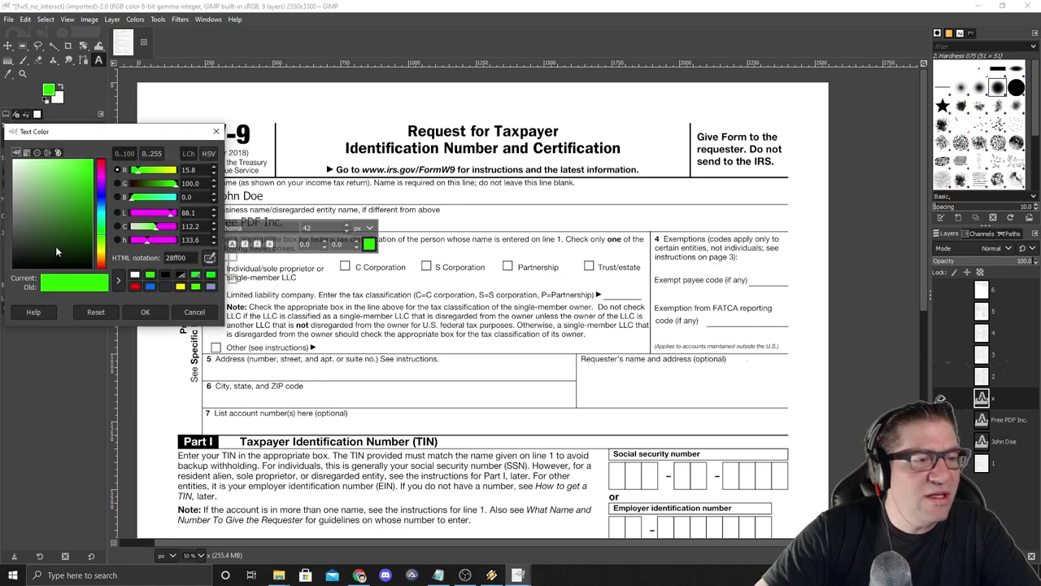
left_click(57, 259)
left_click(145, 312)
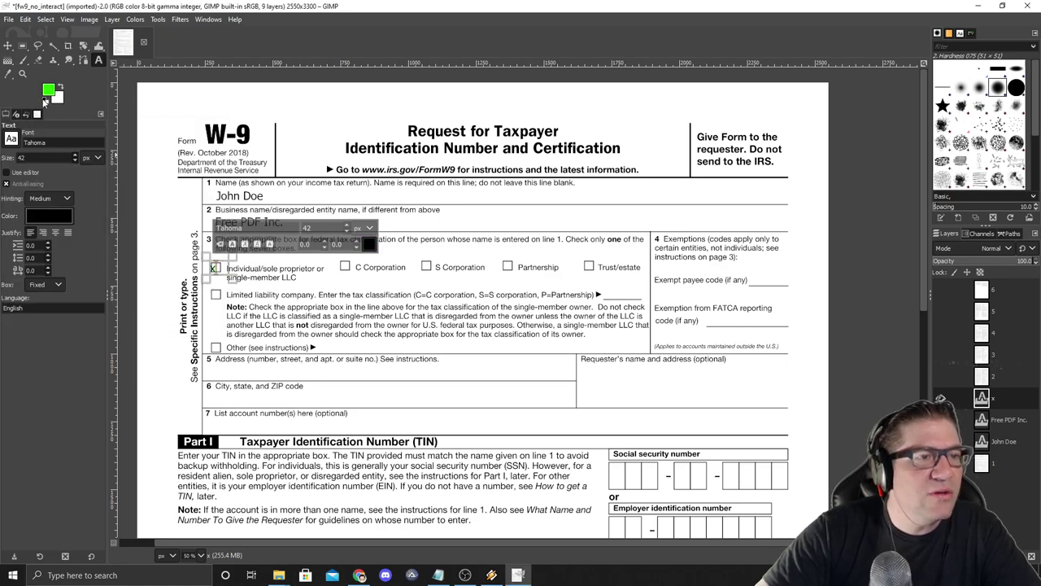
left_click(46, 101)
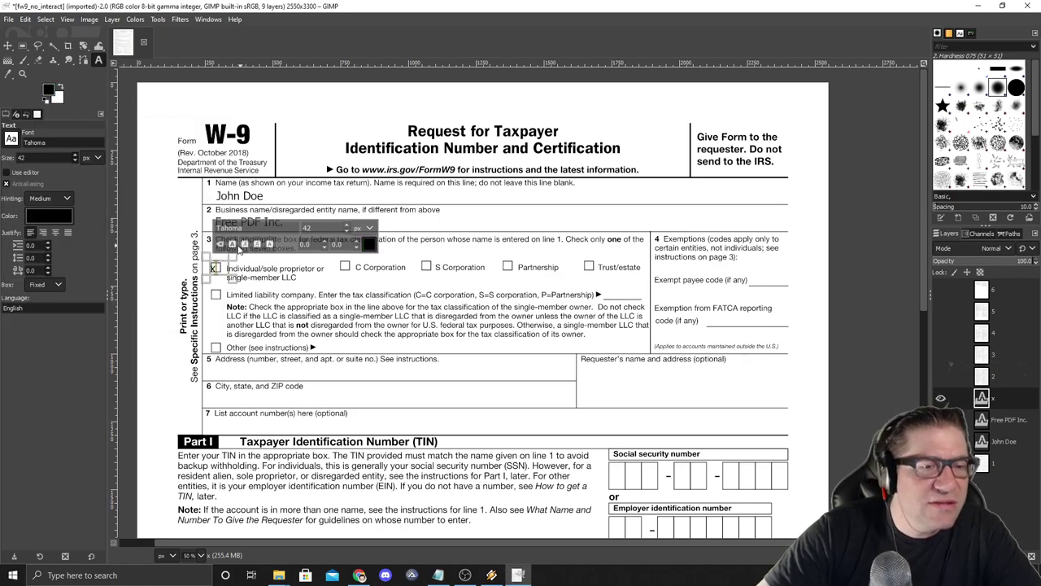
left_click_drag(216, 255, 221, 274)
left_click(209, 256)
left_click(213, 262)
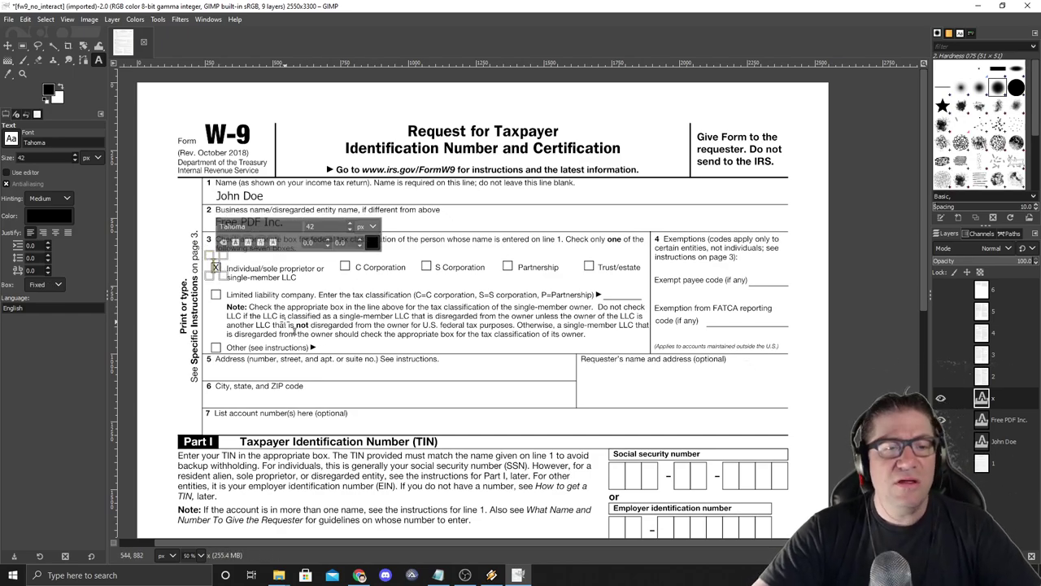
Zoom and pan to check the X and the form's line 3 area.
scroll(276, 333, "up", 3)
scroll(277, 334, "down", 2)
scroll(407, 342, "up", 1)
scroll(594, 480, "down", 3)
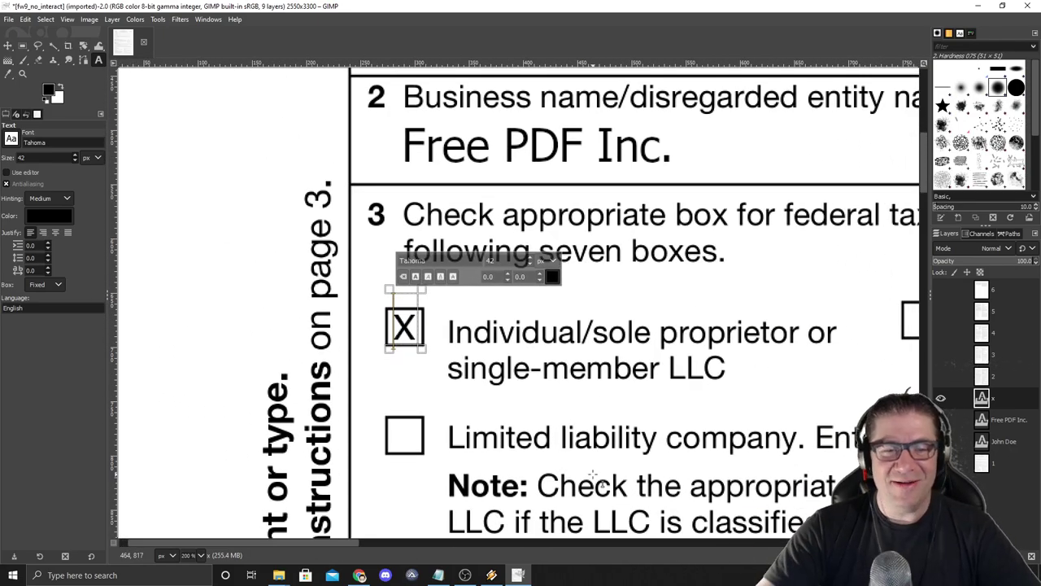
scroll(693, 322, "down", 2)
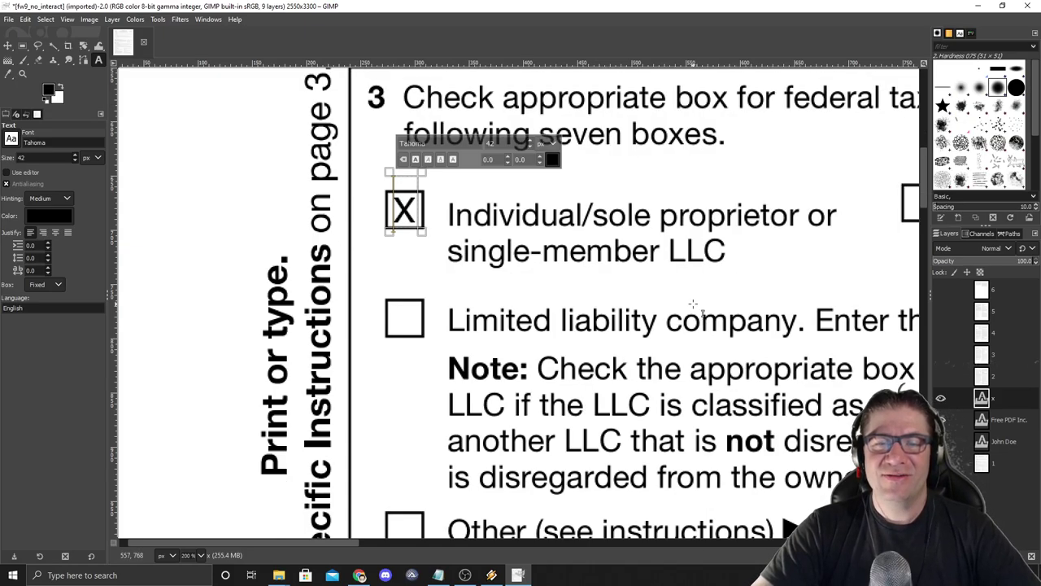
scroll(757, 291, "down", 1, "ctrl")
scroll(753, 285, "down", 1, "ctrl")
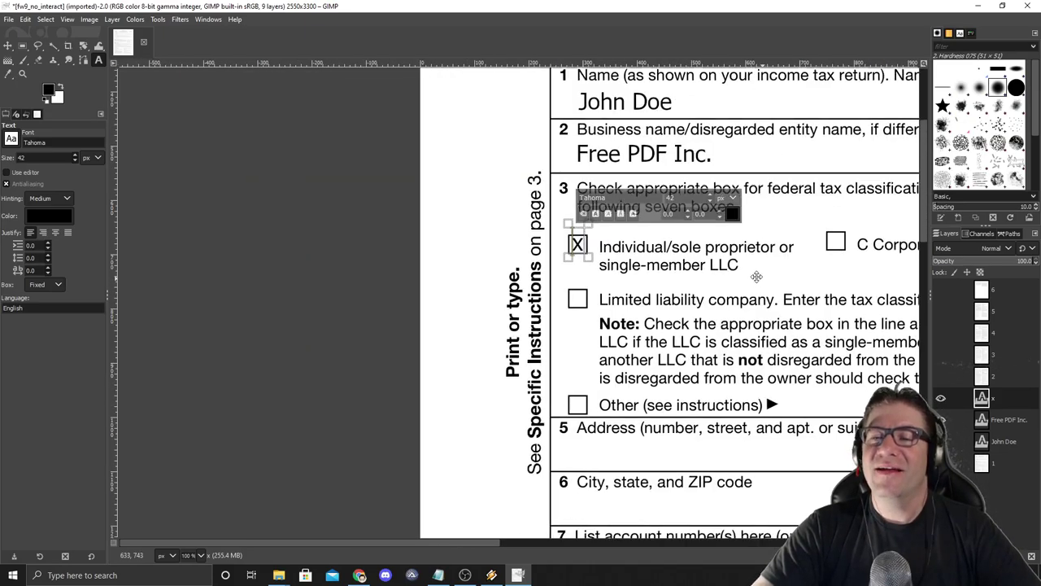
scroll(810, 264, "right", 5)
scroll(543, 289, "down", 1, "ctrl")
scroll(545, 287, "down", 1)
scroll(570, 281, "right", 4)
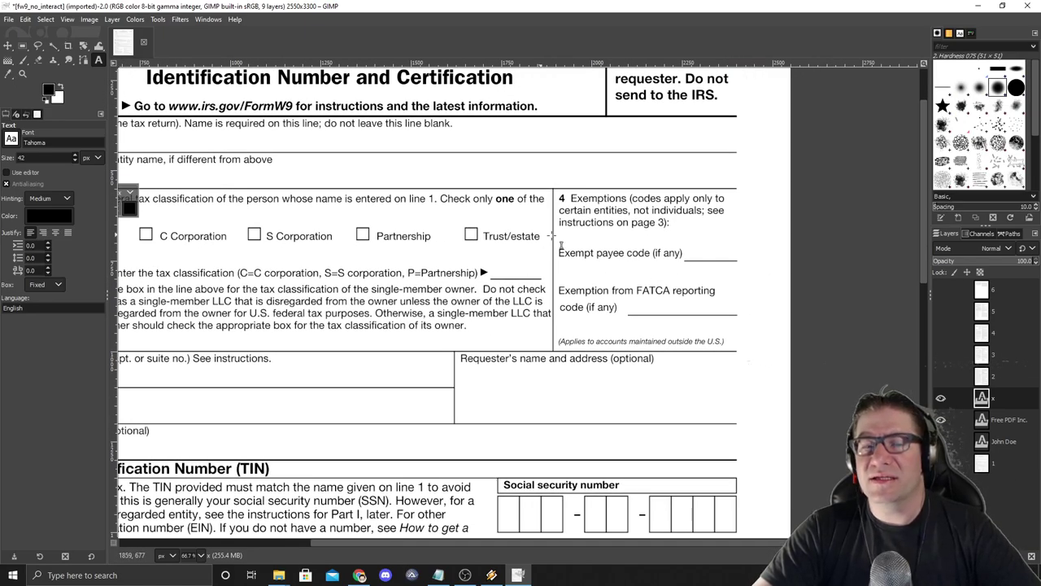
scroll(277, 293, "down", 1)
scroll(285, 286, "left", 1)
left_click_drag(286, 285, 499, 159)
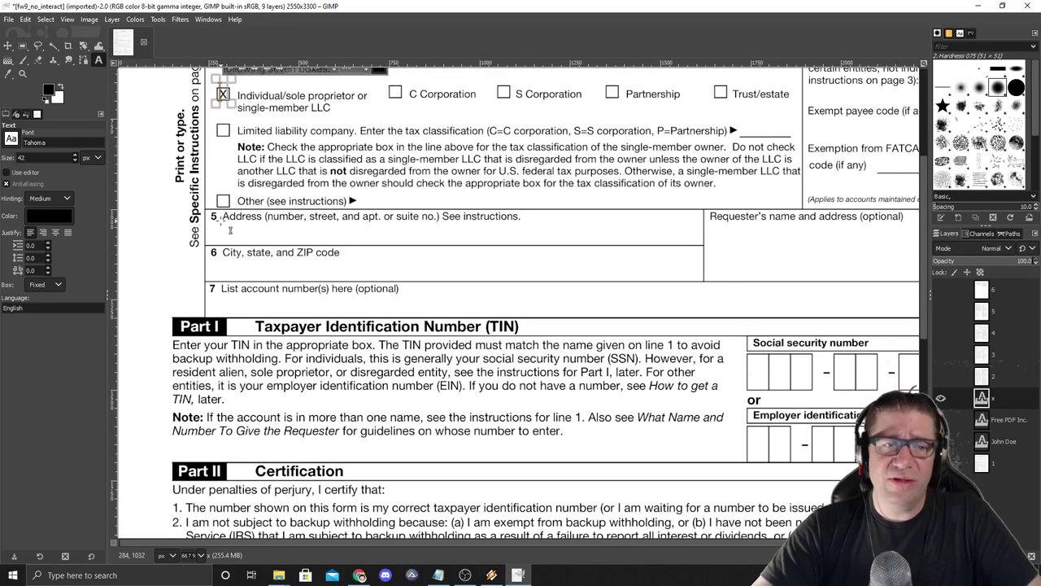
Type the street address as text on the line 5 address field.
left_click_drag(221, 223, 572, 250)
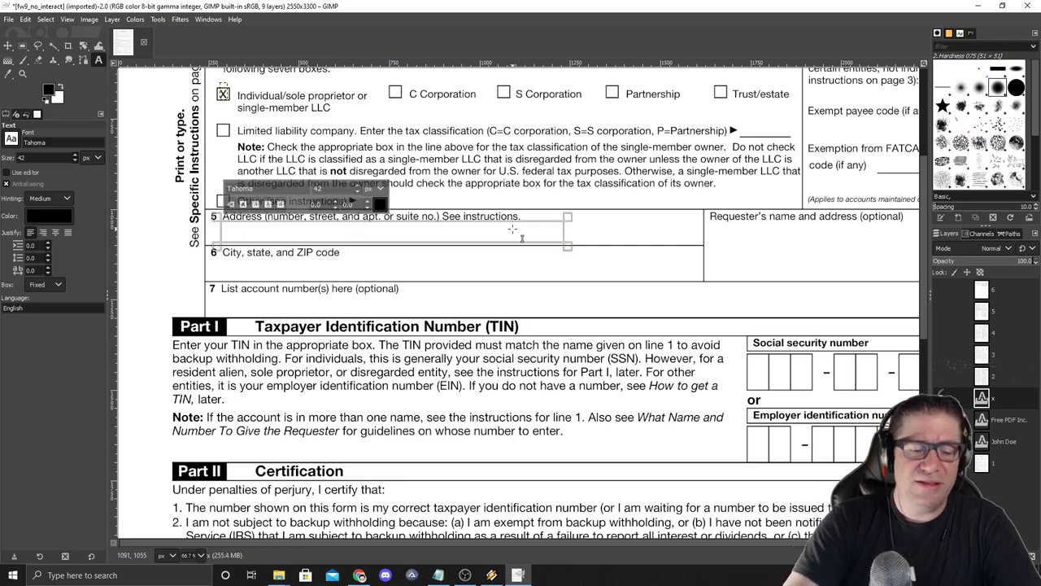
type("123")
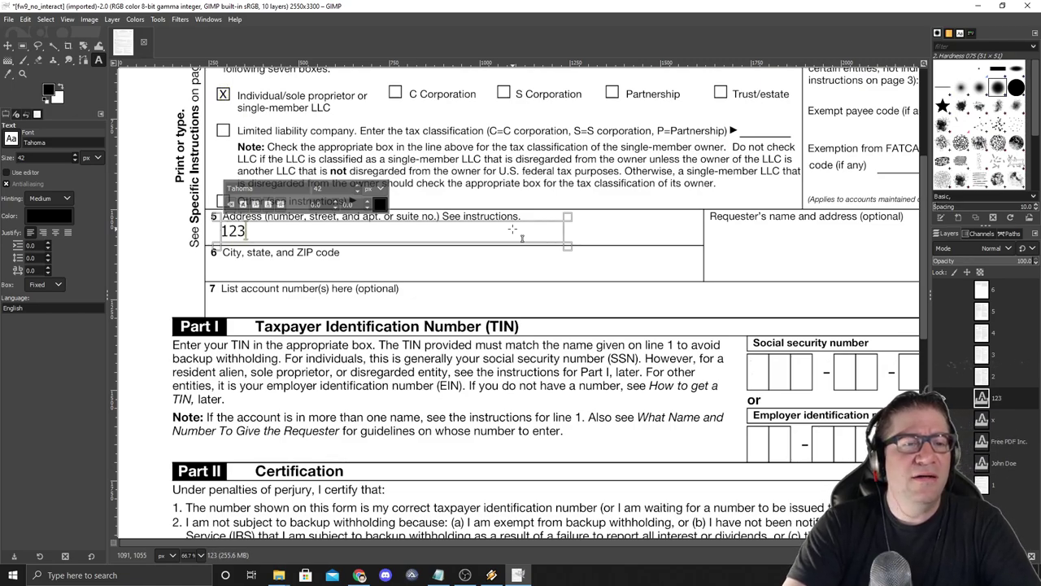
type(" Awesome s")
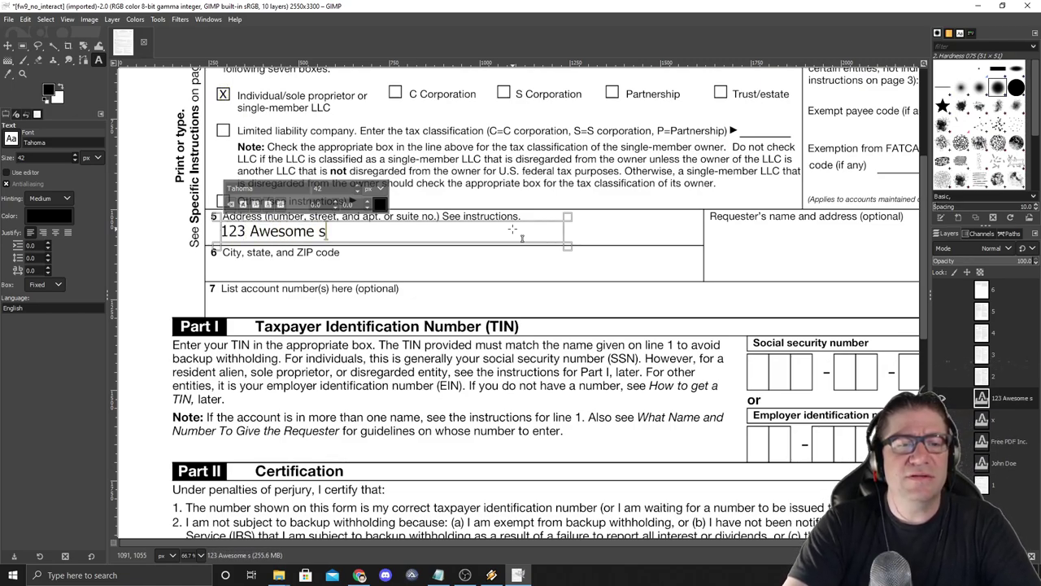
type("t")
key("BackSpace")
key("BackSpace")
type("St.")
Add the city, state and ZIP on line 6 and the account number on line 7.
left_click_drag(221, 255, 588, 282)
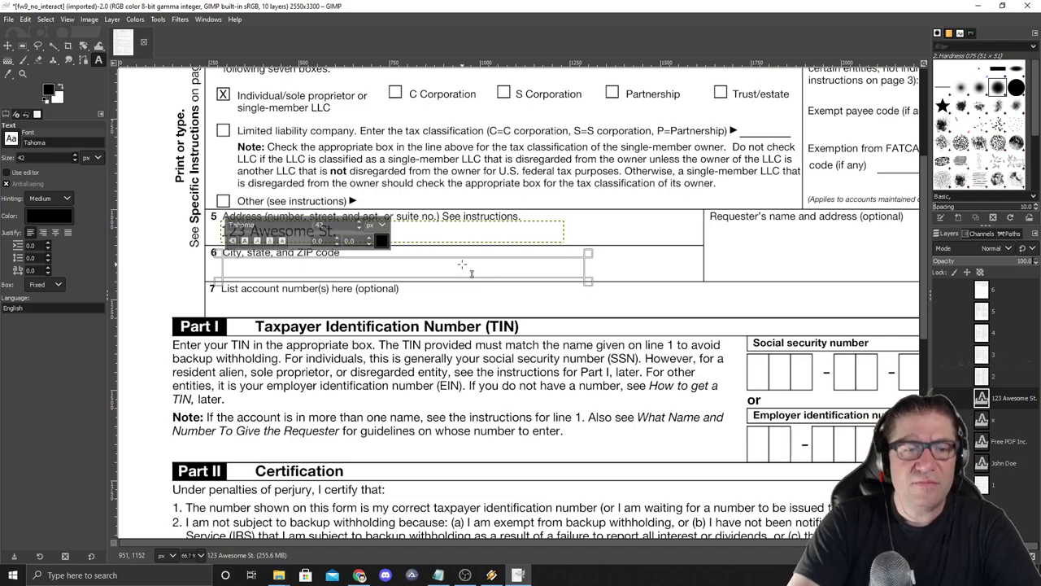
type("Beverly ")
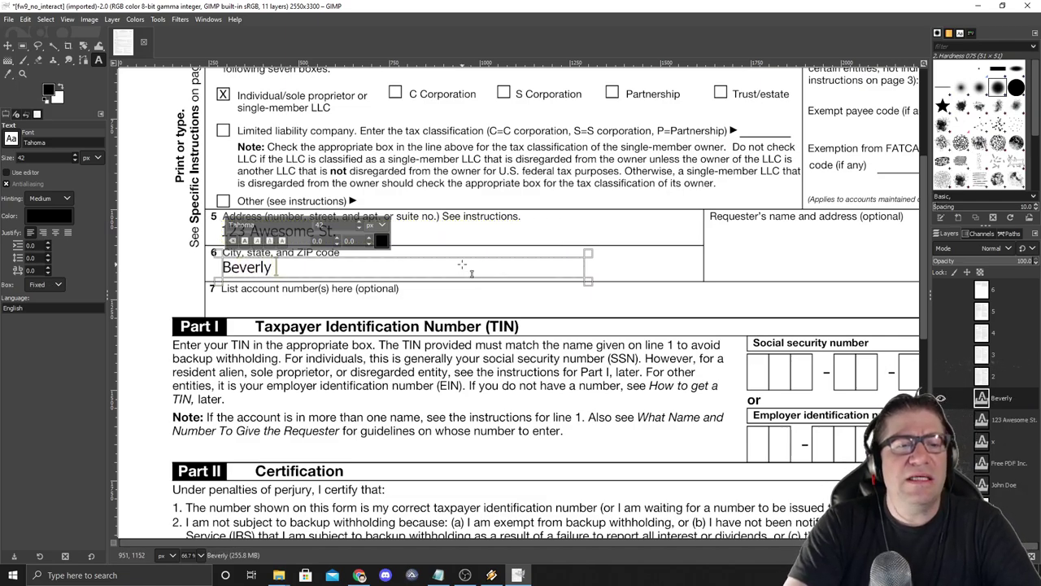
type("Hill")
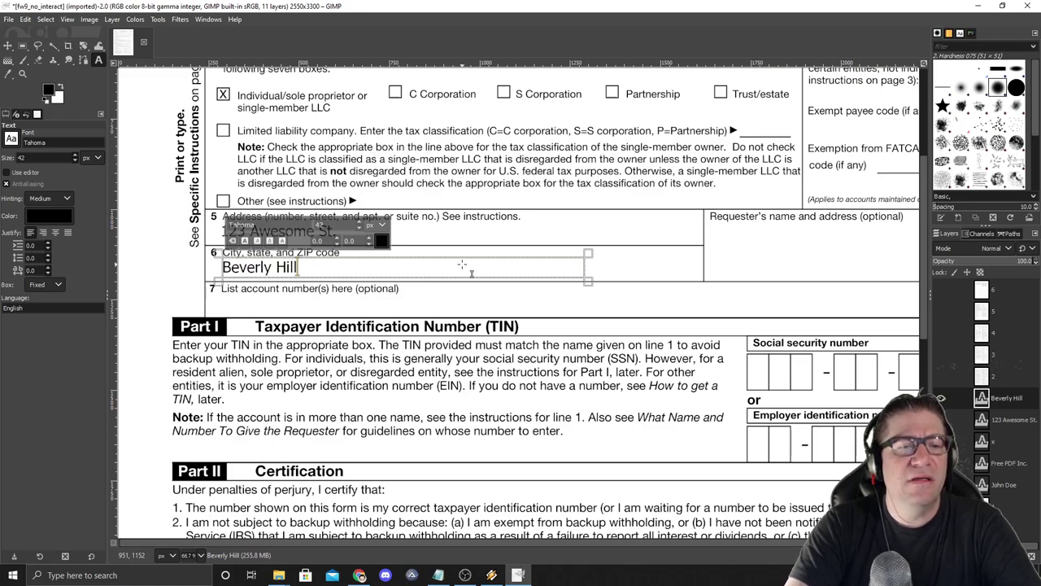
type(", CA 90210")
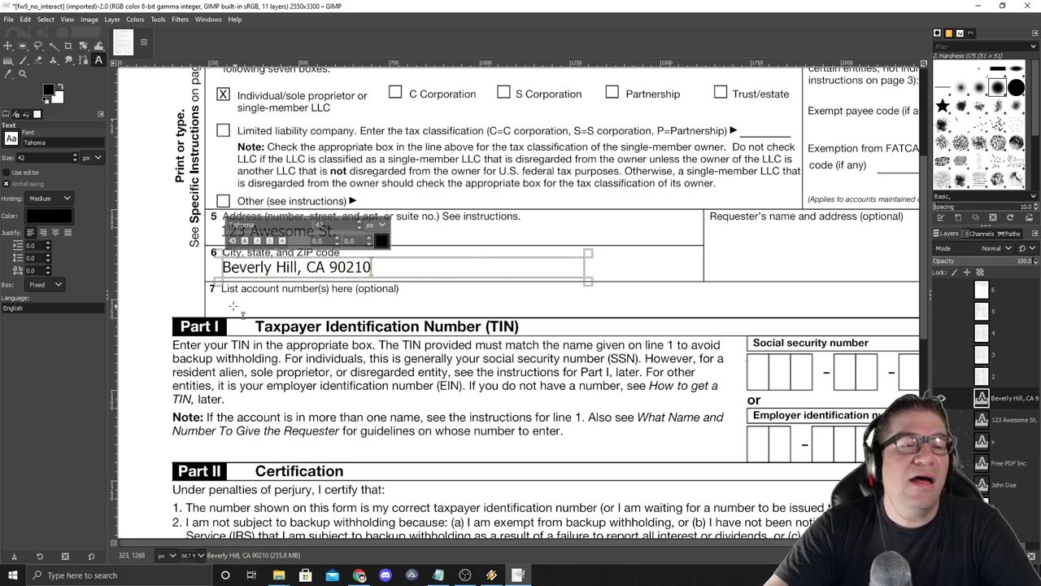
left_click_drag(221, 297, 440, 314)
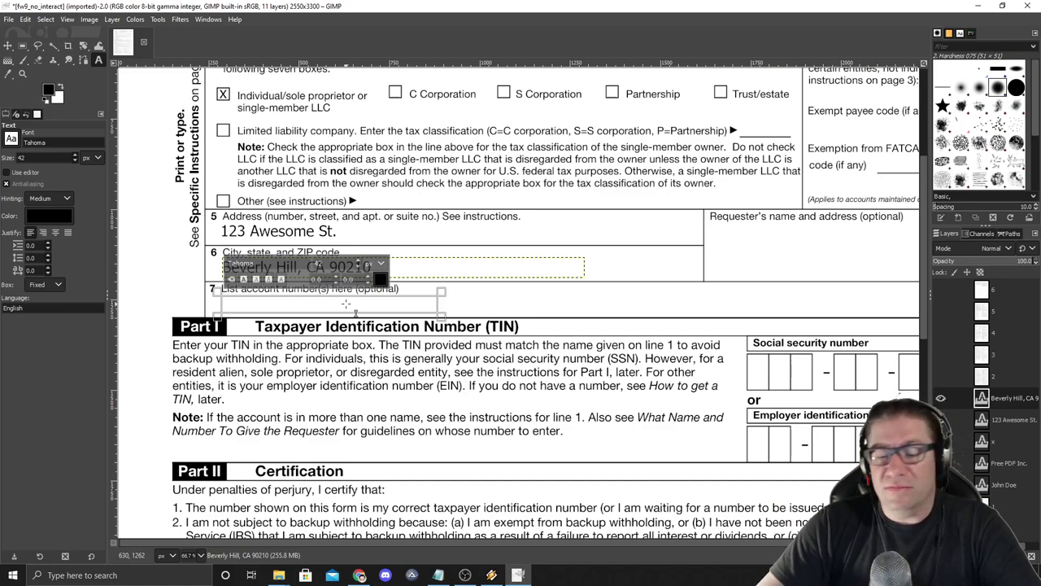
type("8675")
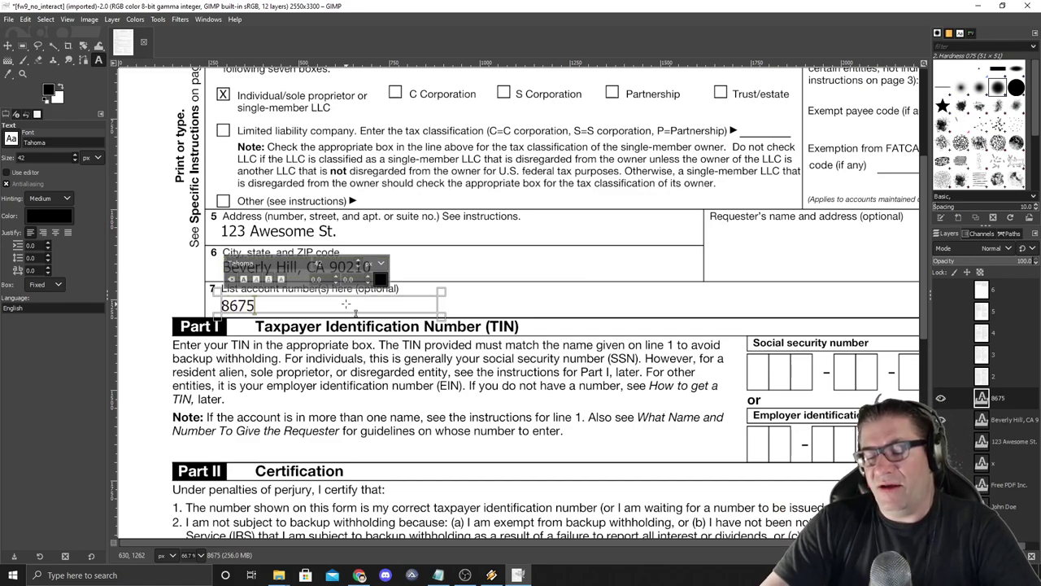
type("309")
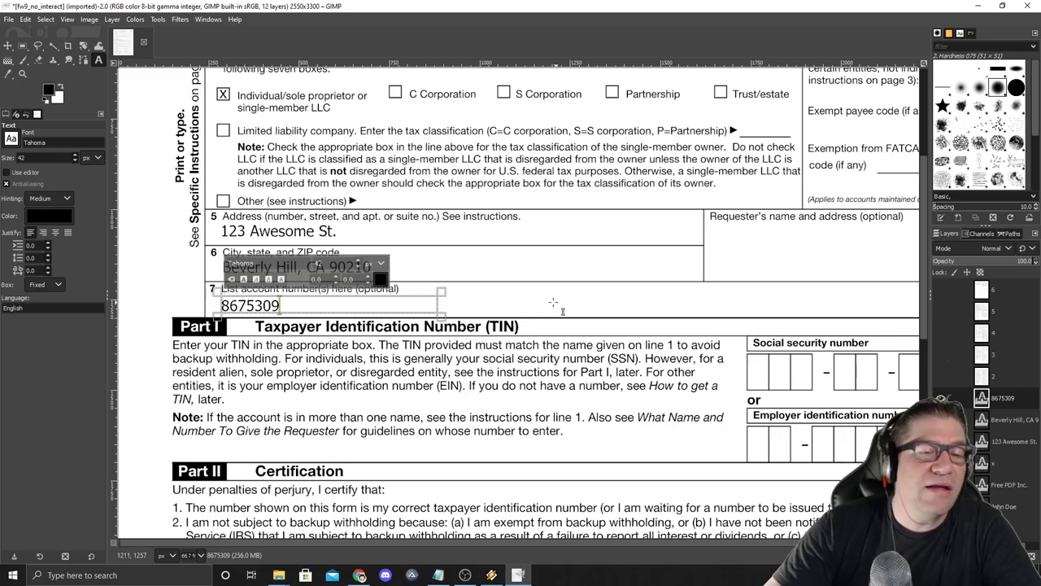
Type the nine-digit social security number in a text box over Part I's SSN boxes.
left_click_drag(537, 293, 309, 269)
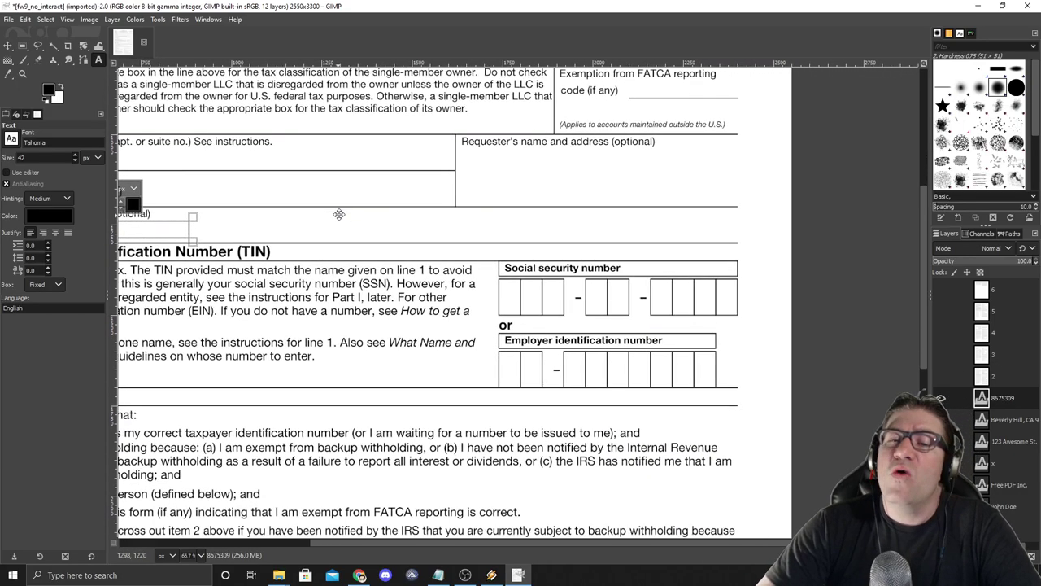
left_click_drag(338, 209, 328, 184)
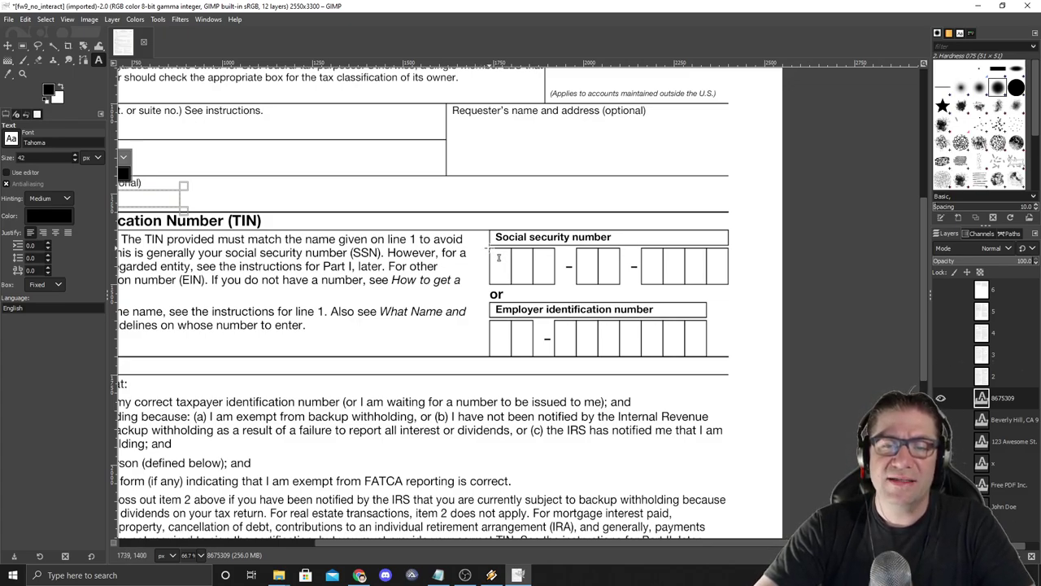
left_click_drag(491, 248, 735, 292)
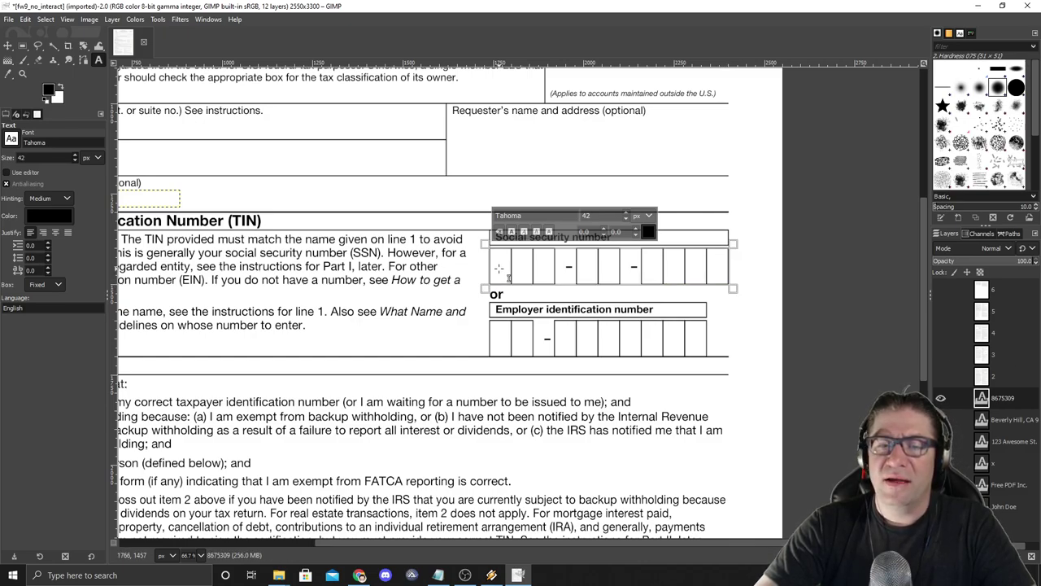
type("12")
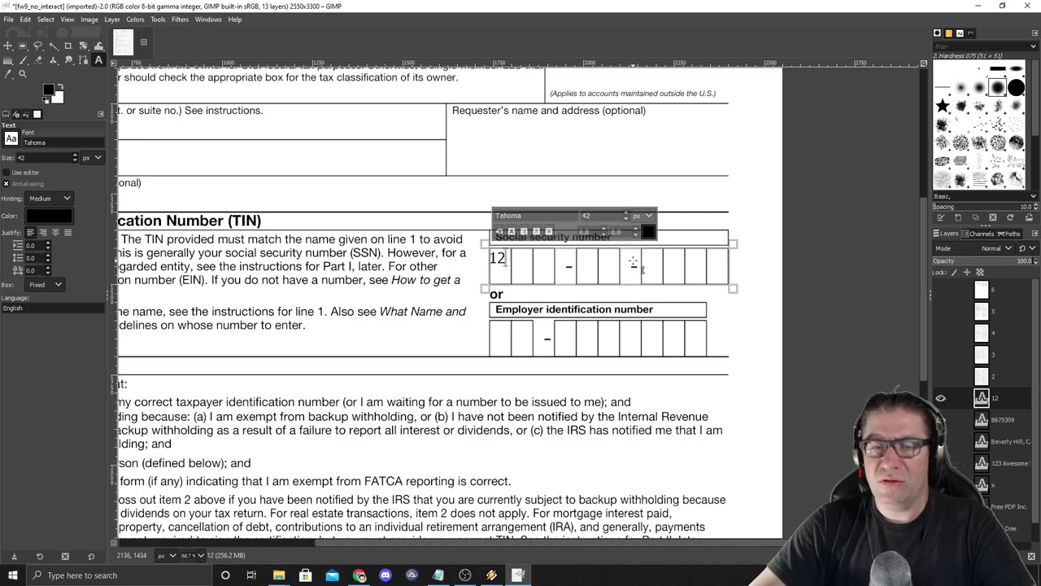
type("345")
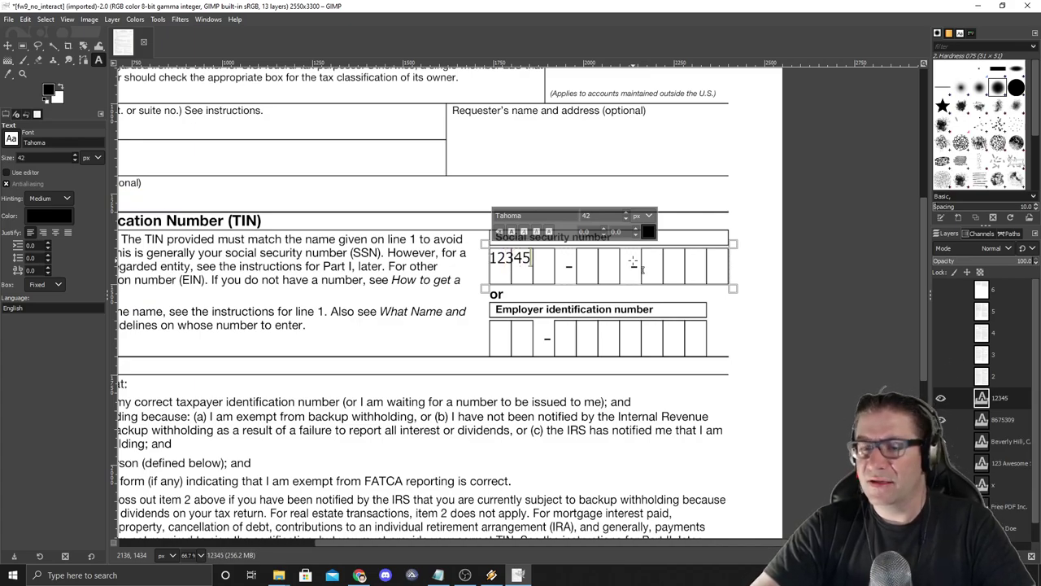
type("6789")
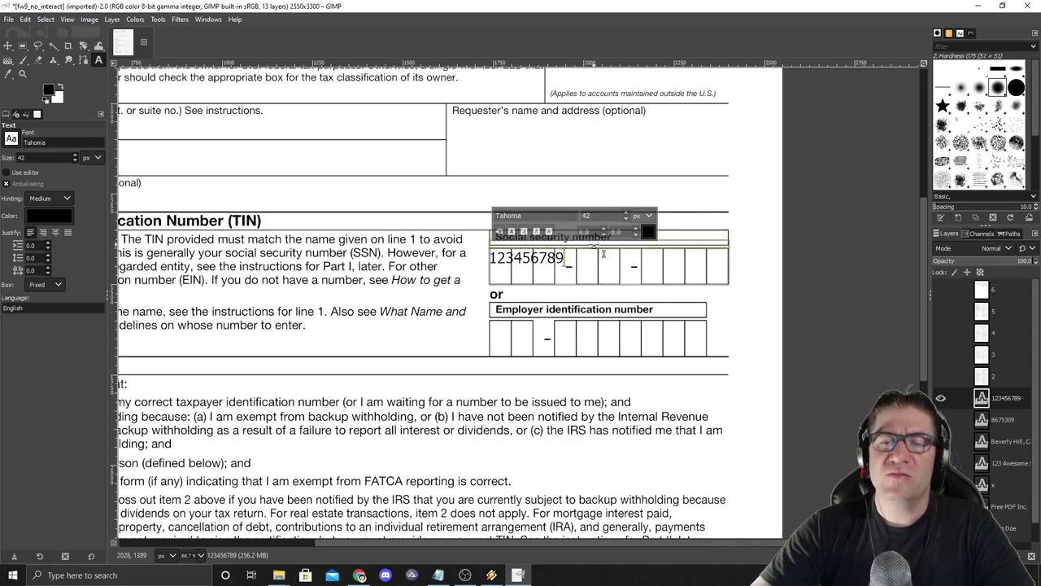
key("ctrl+z")
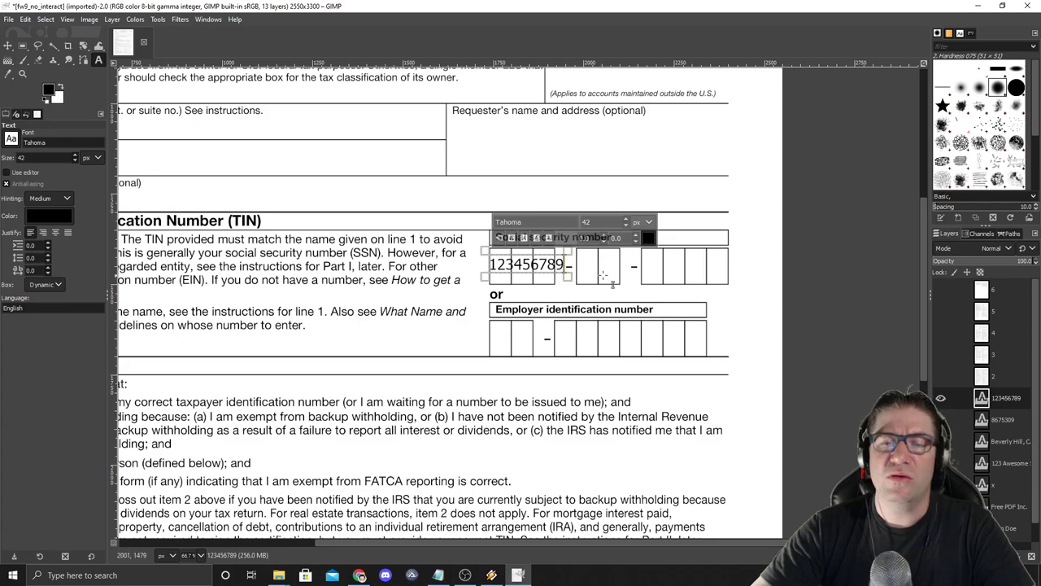
key("ctrl+y")
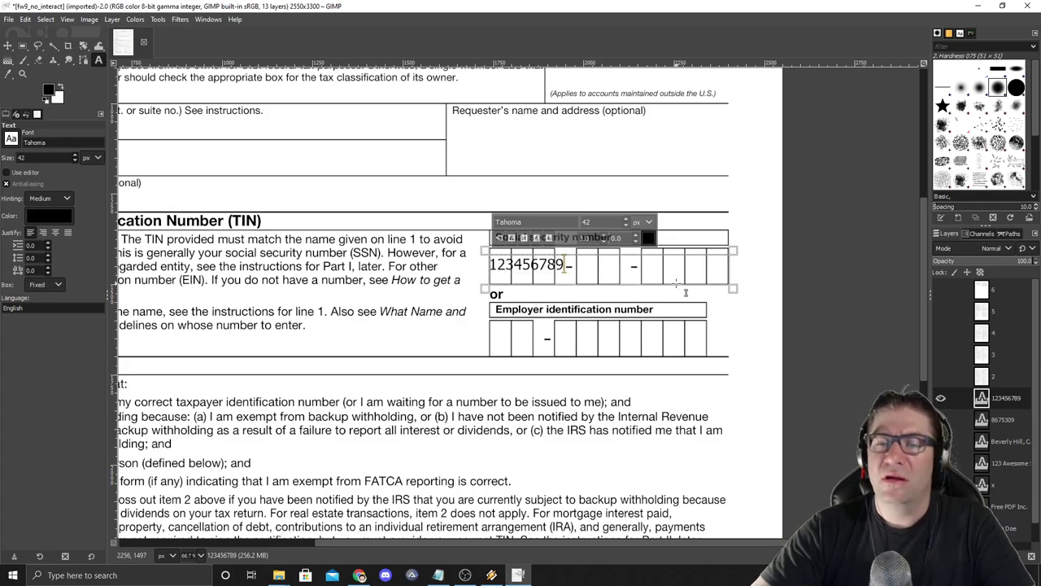
Increase the SSN text's letter spacing and nudge the digits right toward the boxes.
left_click(48, 267)
left_click(48, 268)
left_click(48, 268)
left_click(48, 267)
left_click(48, 268)
left_click(48, 268)
left_click(48, 268)
left_click(48, 268)
left_click(48, 267)
left_click(48, 267)
left_click(48, 268)
left_click(48, 268)
left_click(48, 267)
left_click(48, 267)
left_click(48, 268)
left_click(48, 268)
left_click(48, 267)
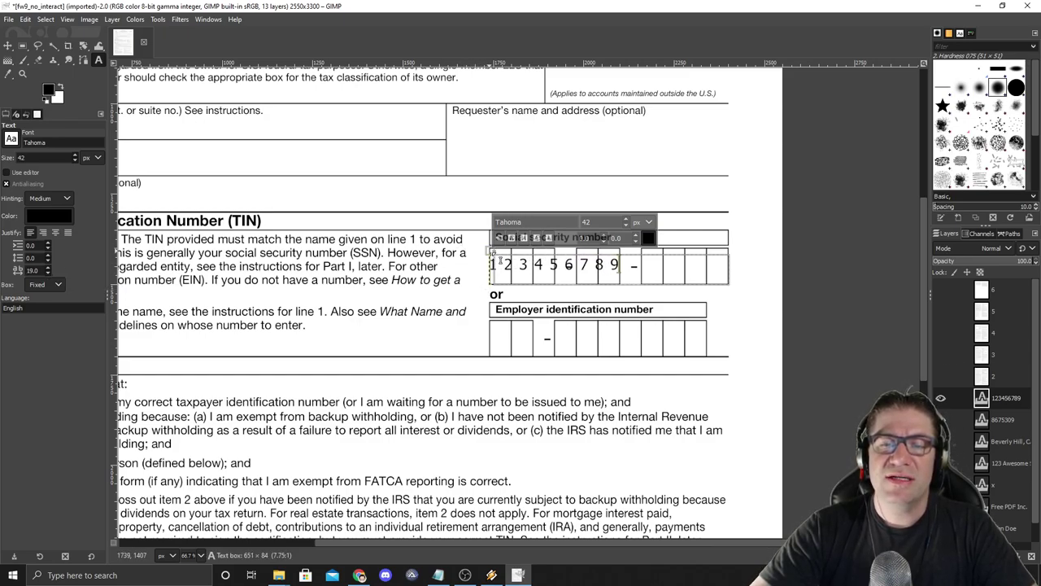
left_click_drag(492, 257, 498, 257)
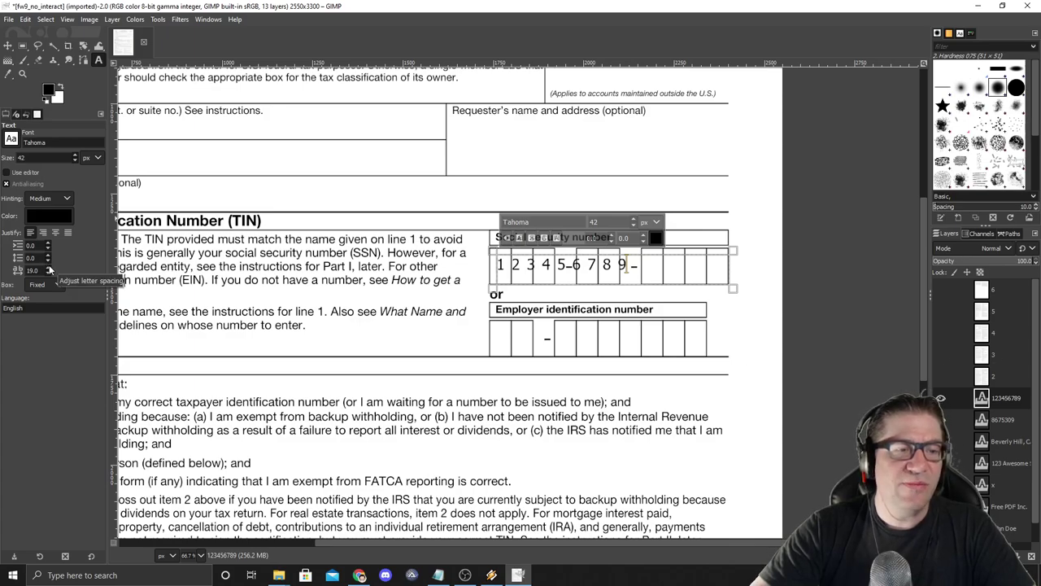
Raise letter spacing to 39 and widen the text box so each digit fits its box.
scroll(49, 270, "up", 9)
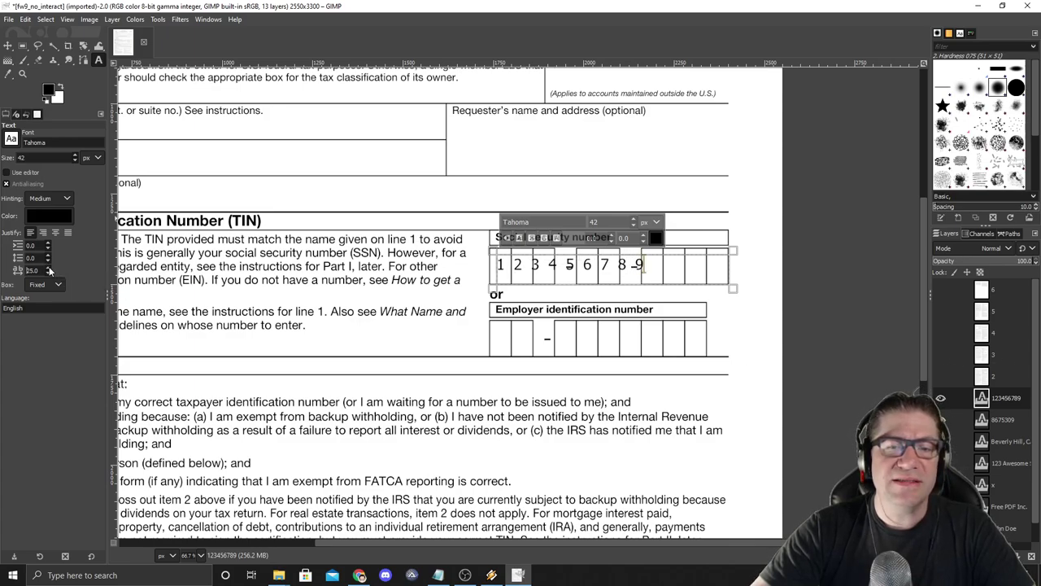
scroll(49, 271, "up", 7)
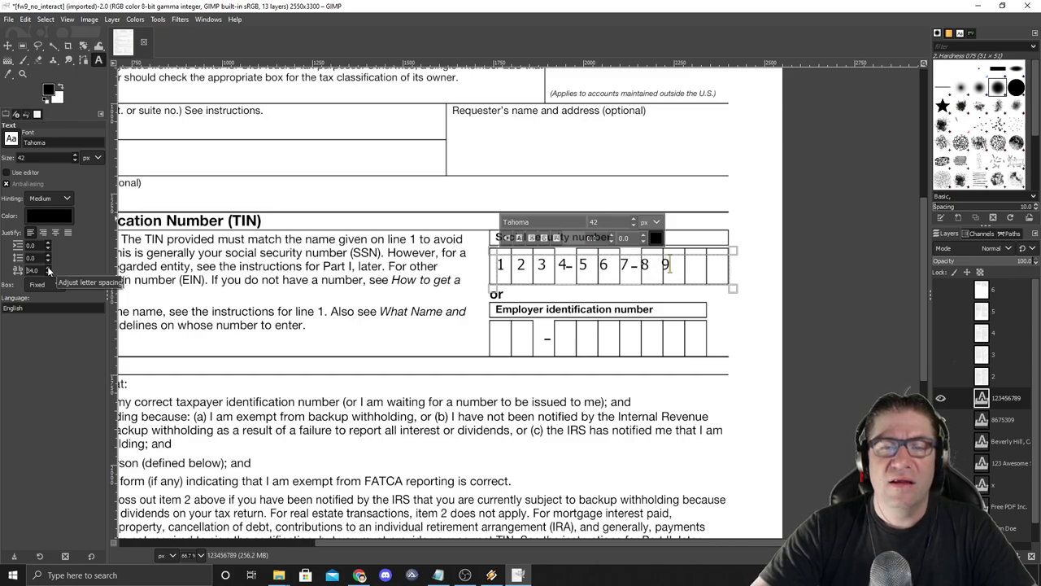
scroll(49, 270, "up", 1)
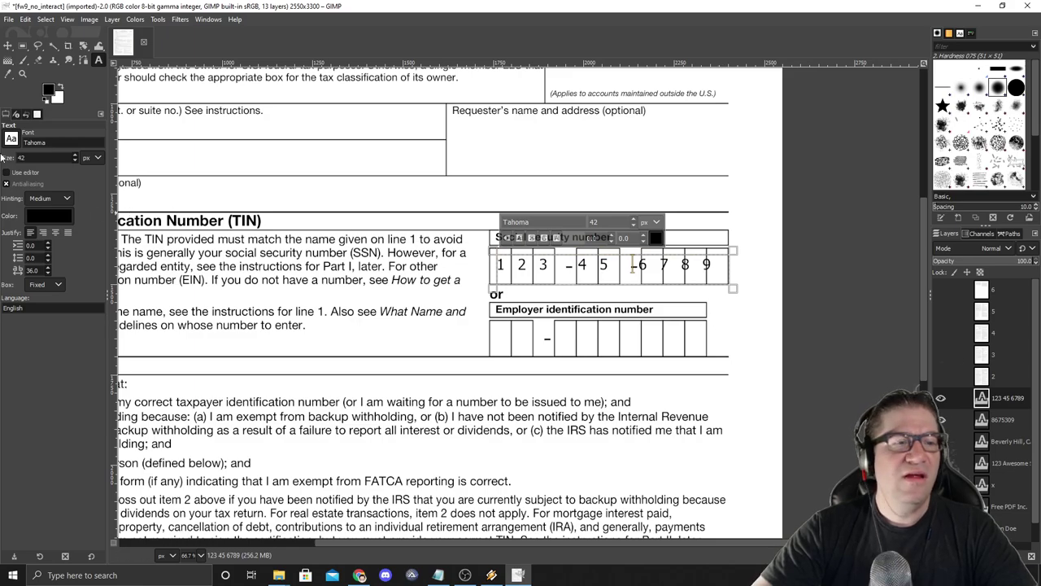
left_click(47, 268)
left_click(47, 268)
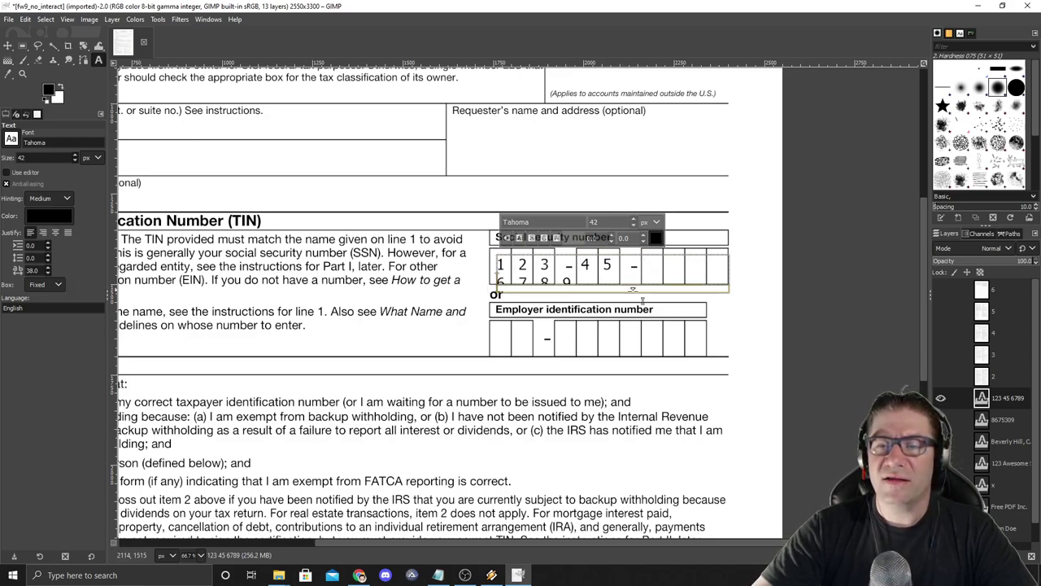
left_click_drag(746, 300, 755, 301)
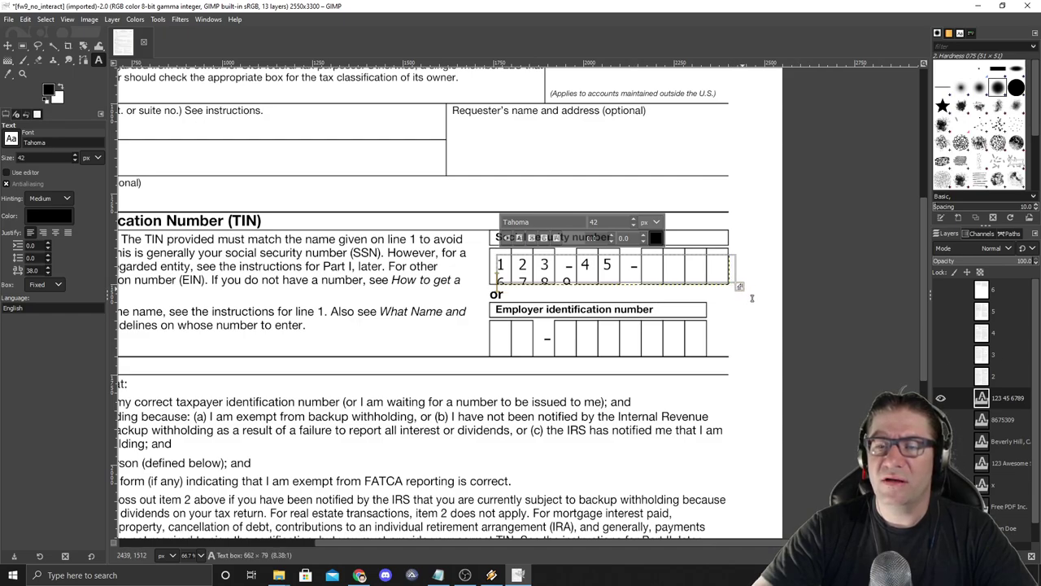
left_click(48, 267)
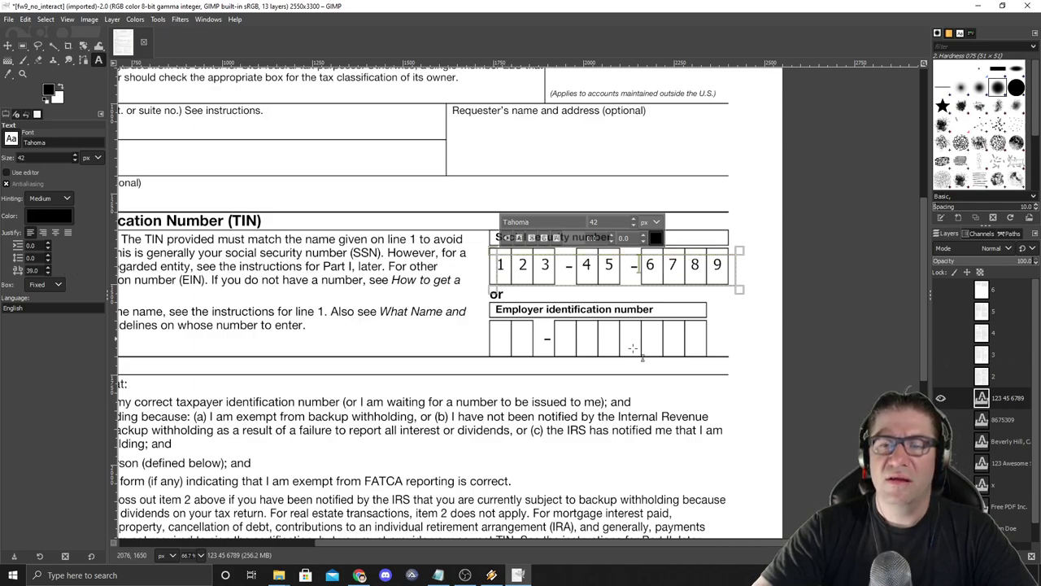
left_click(721, 309)
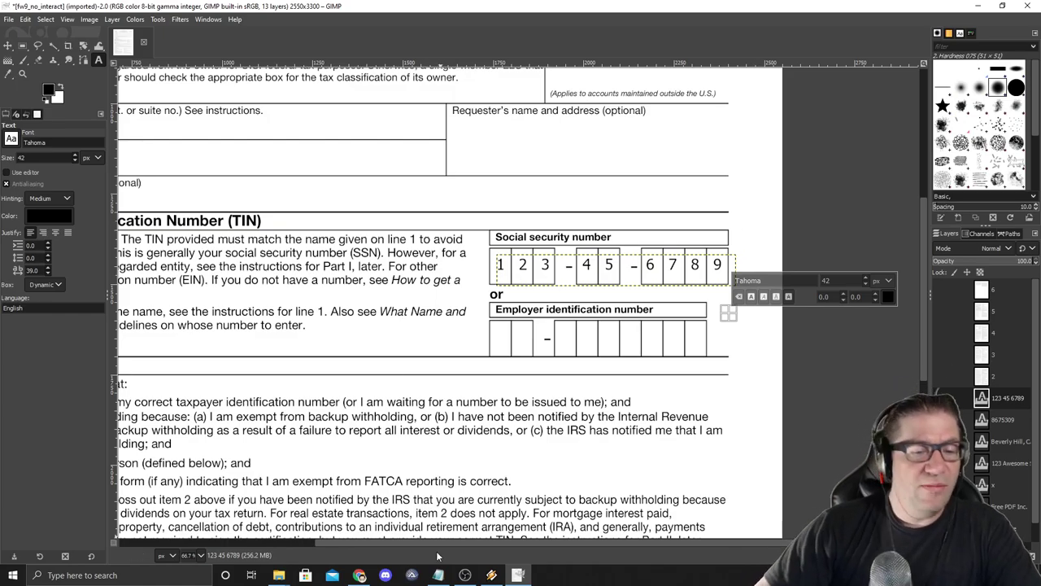
left_click_drag(415, 544, 253, 540)
scroll(453, 369, "down", 5)
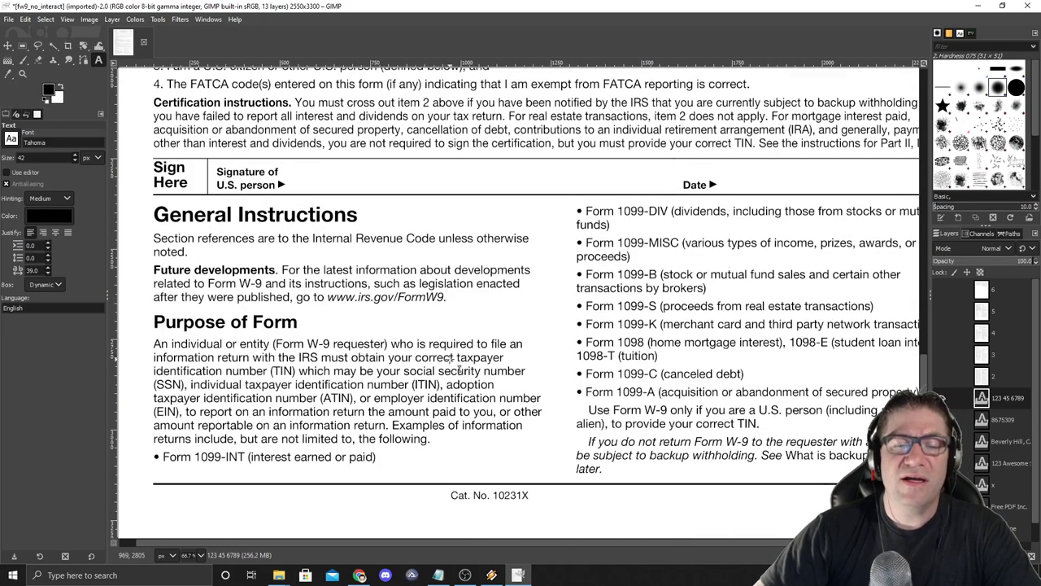
Add the date 9/15/2021 beside Date with letter spacing reset to 0.0.
scroll(456, 364, "up", 3)
scroll(455, 364, "down", 1)
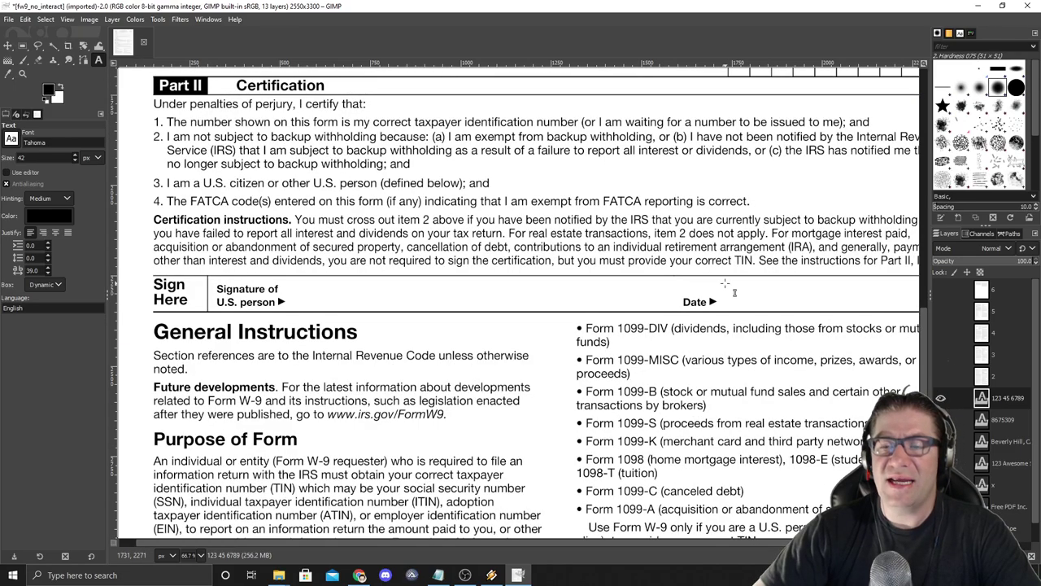
left_click_drag(722, 289, 908, 313)
type("9")
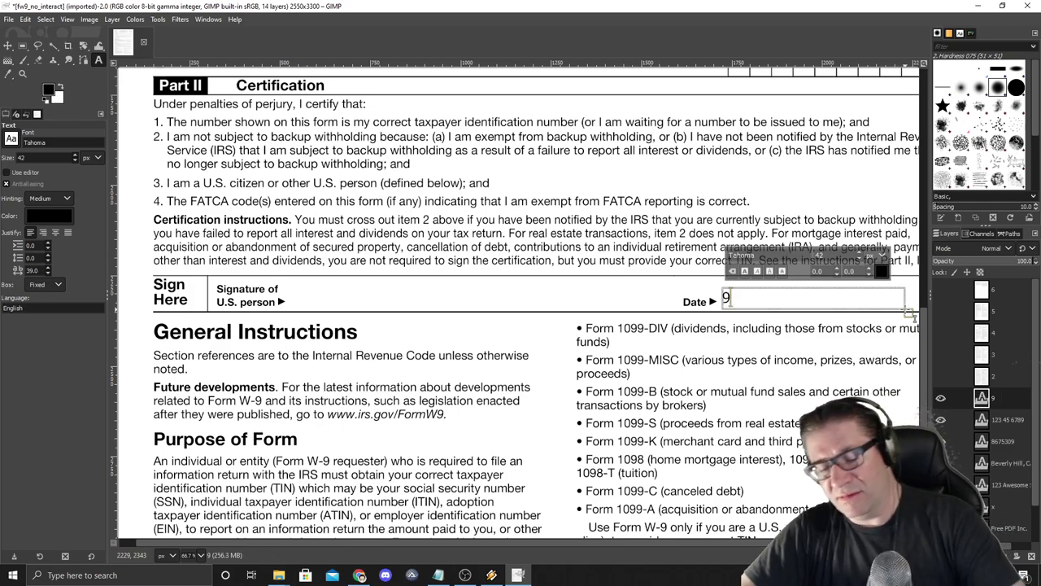
type("/15/2021")
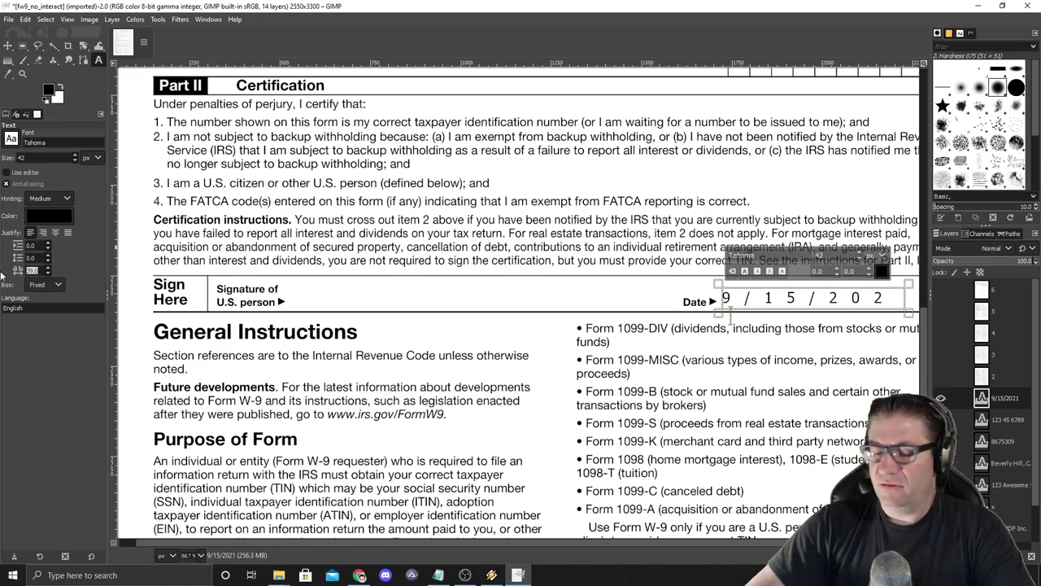
type("0")
key("Return")
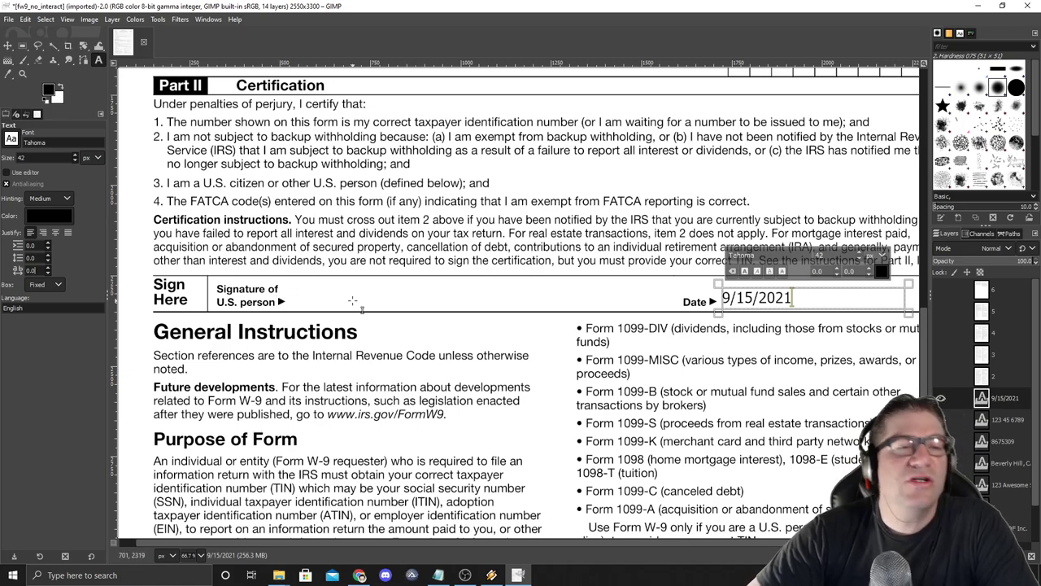
Create a new 1920×1080 image.
left_click(25, 19)
left_click(23, 34)
key("ctrl+n")
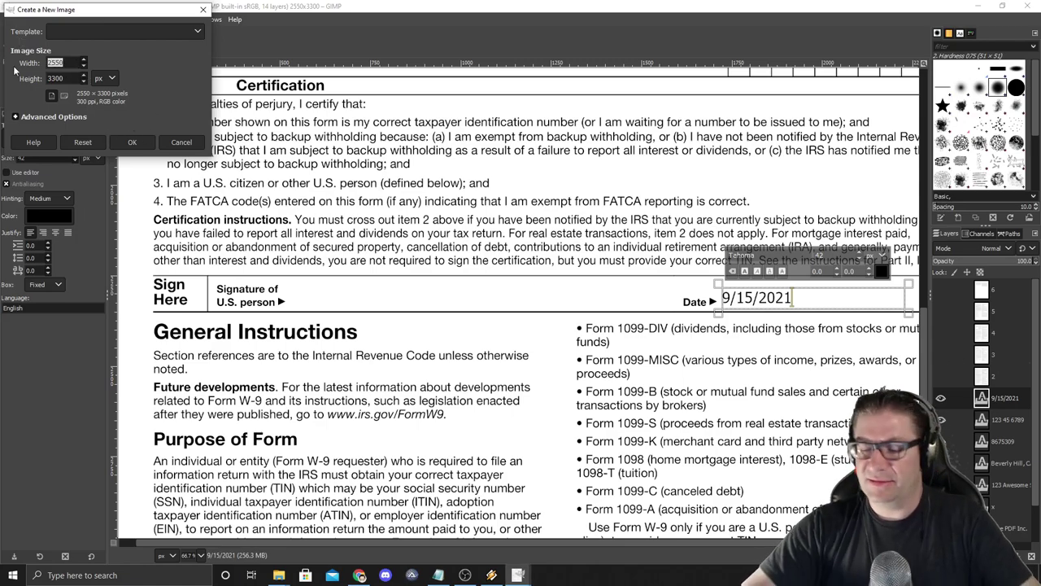
type("19")
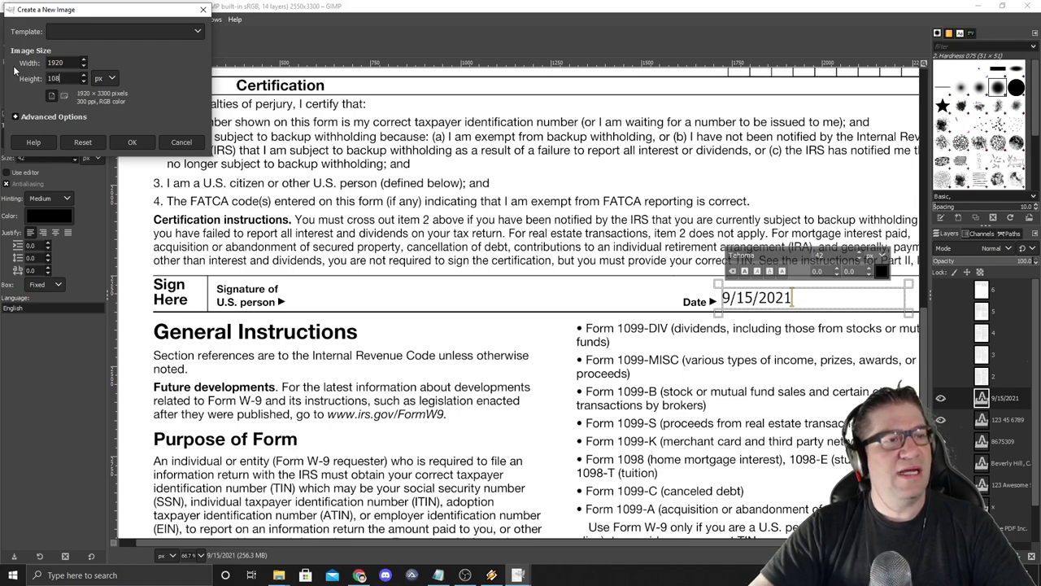
key("shift+Tab")
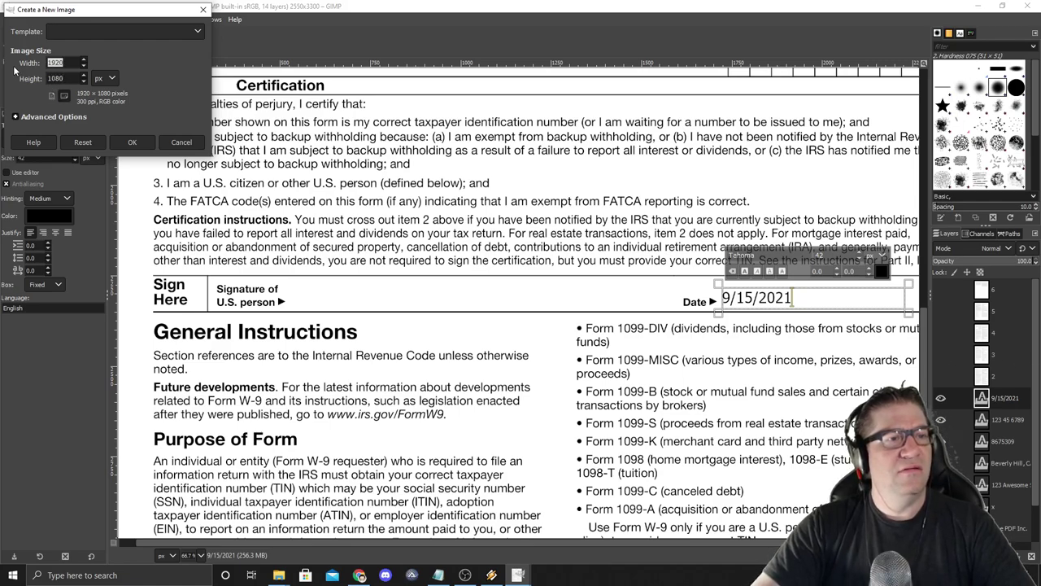
left_click(132, 142)
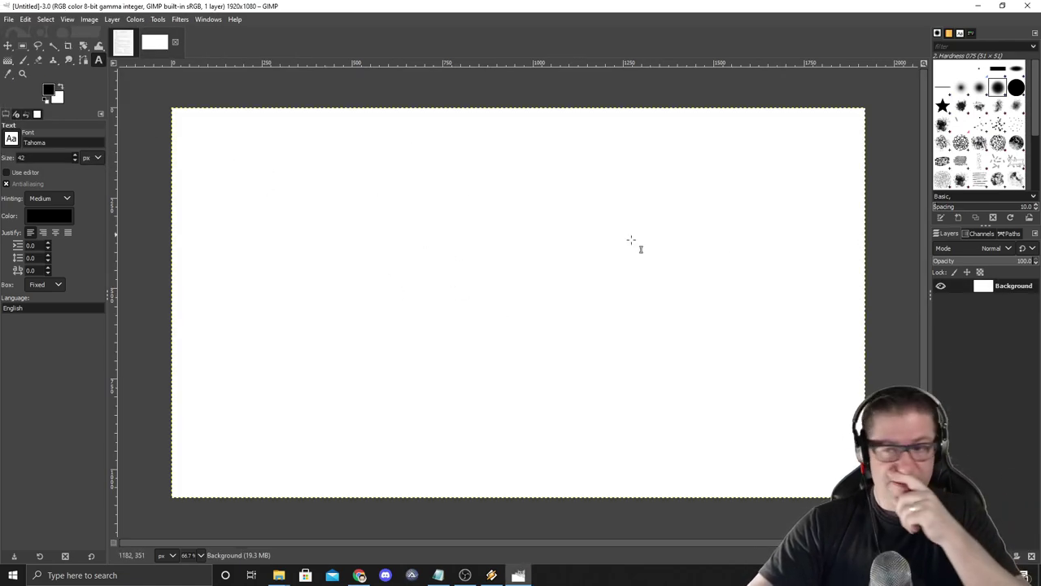
Give the Background layer an alpha channel and clear it to full transparency.
right_click(1004, 291)
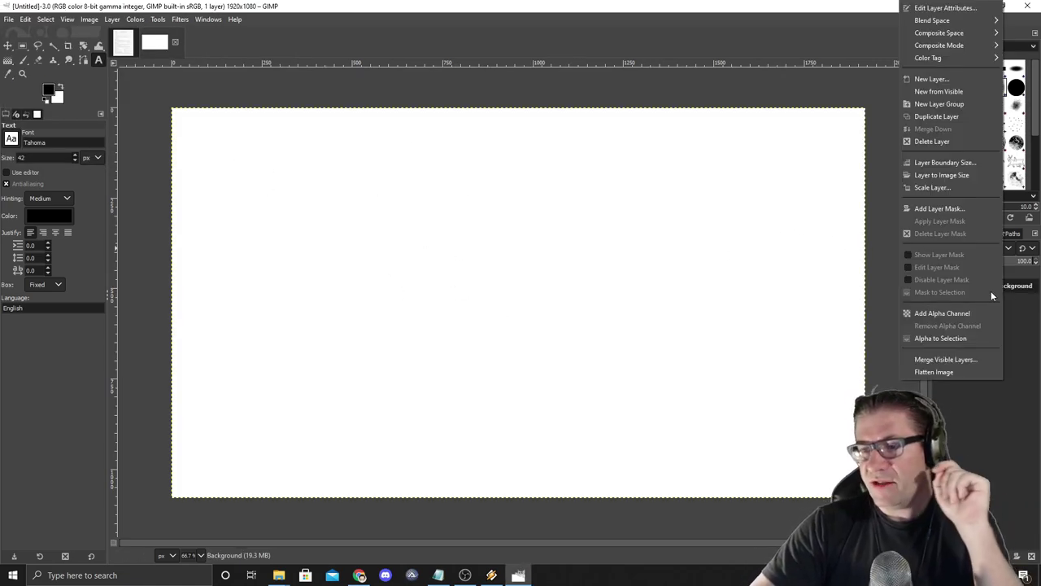
left_click(952, 310)
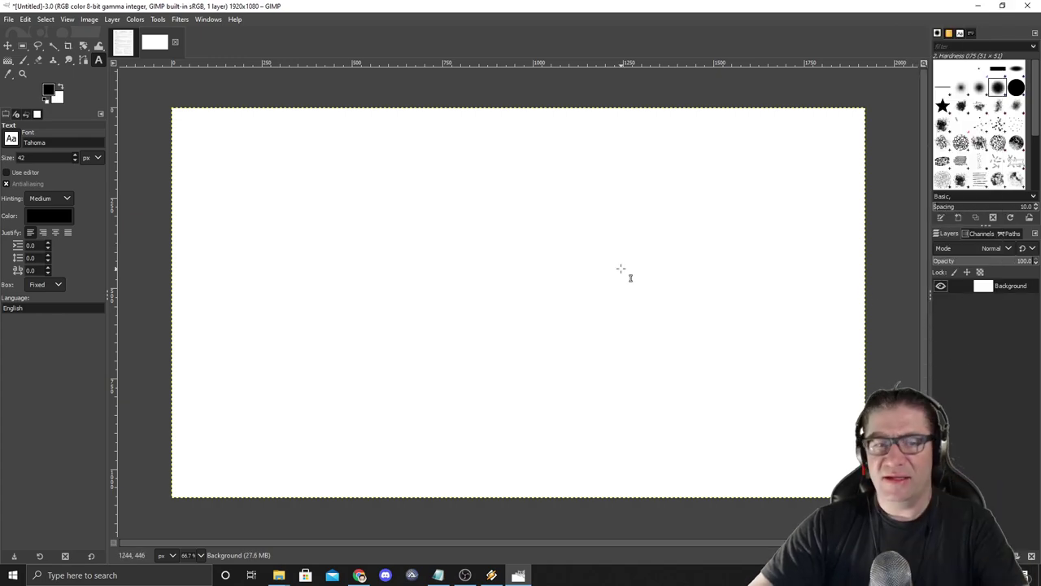
key("Delete")
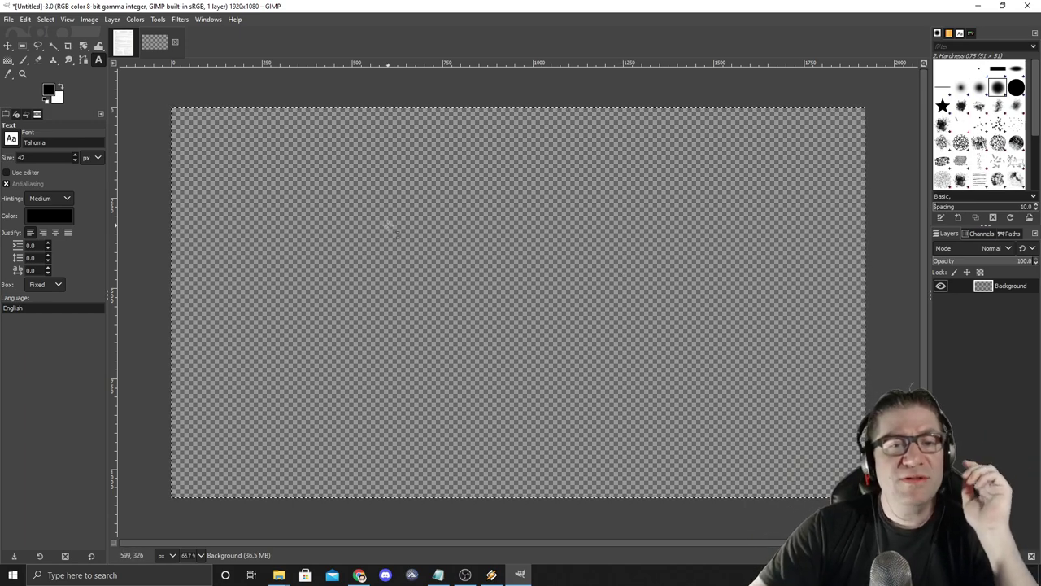
Set up the Paintbrush at size 8, then erase the test strokes.
left_click(23, 61)
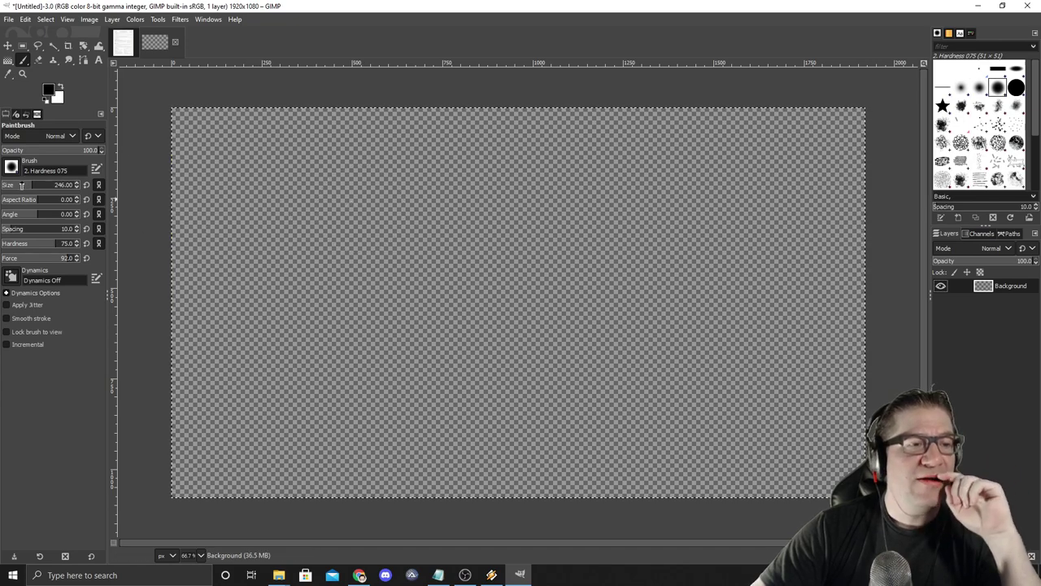
left_click_drag(32, 188, 21, 186)
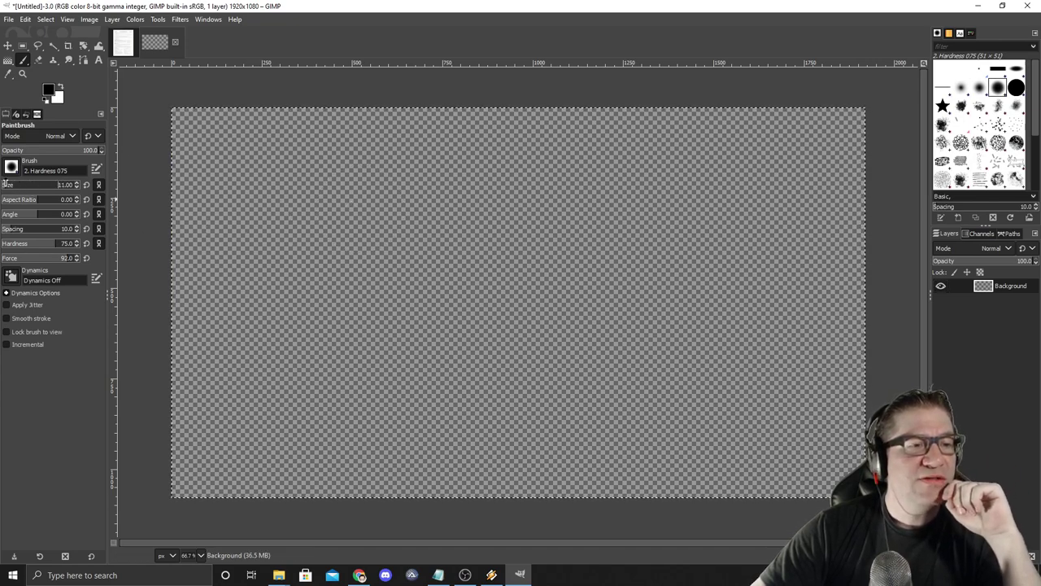
mouse_move(325, 212)
left_mouse_down()
mouse_move(405, 252)
mouse_move(481, 241)
mouse_move(404, 259)
mouse_move(563, 274)
mouse_move(600, 211)
mouse_move(663, 184)
mouse_move(659, 262)
mouse_move(737, 304)
mouse_move(581, 329)
left_mouse_up()
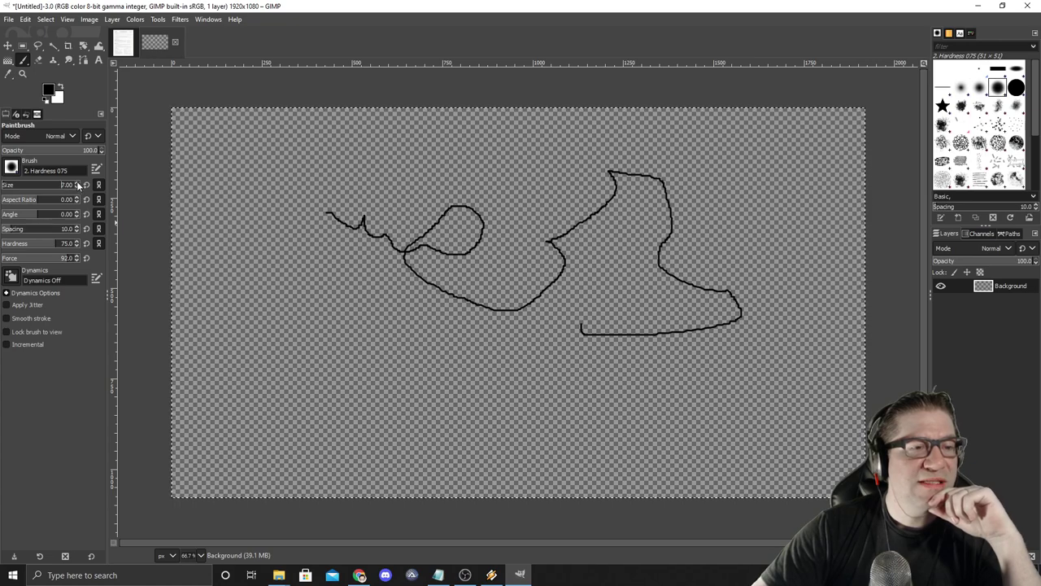
mouse_move(340, 268)
left_mouse_down()
mouse_move(407, 302)
mouse_move(432, 330)
mouse_move(614, 375)
mouse_move(691, 367)
left_mouse_up()
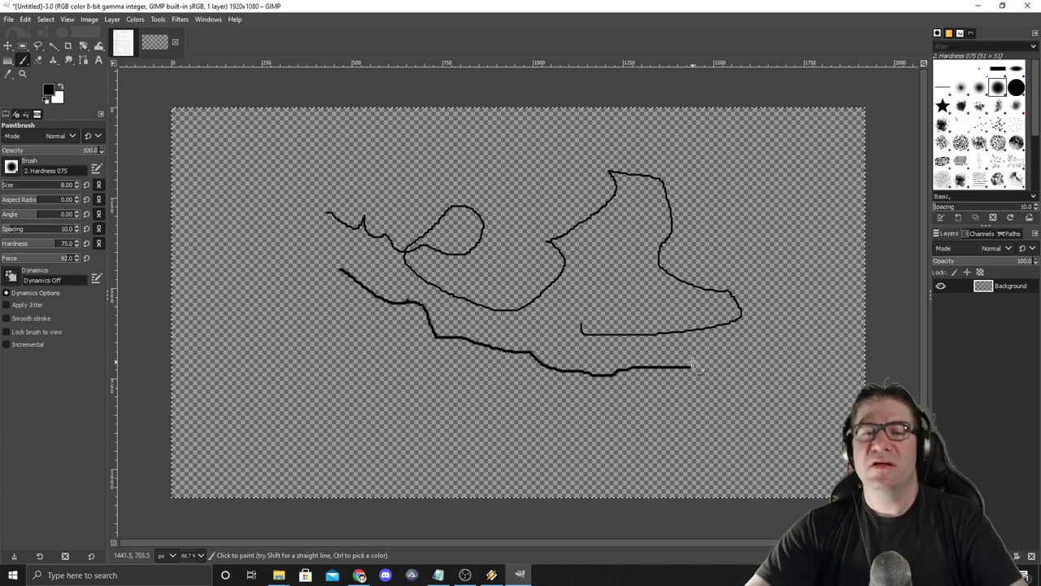
key("Delete")
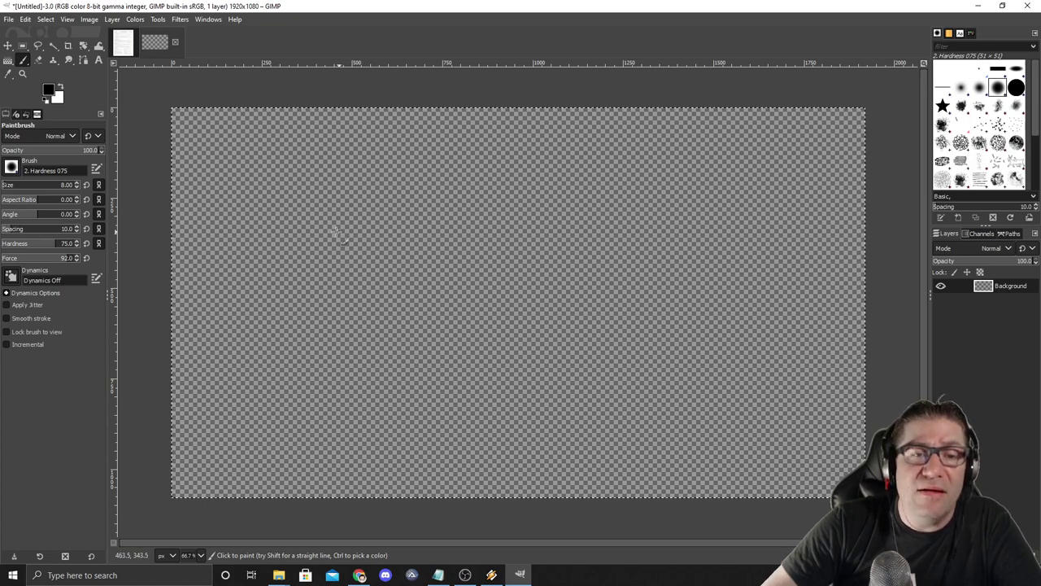
Draw the handwritten signature across the canvas in four freehand strokes.
mouse_move(327, 220)
left_mouse_down()
mouse_move(315, 195)
mouse_move(291, 287)
mouse_move(301, 326)
mouse_move(357, 325)
mouse_move(378, 295)
mouse_move(352, 326)
mouse_move(381, 327)
mouse_move(396, 306)
mouse_move(390, 292)
mouse_move(373, 301)
mouse_move(429, 285)
mouse_move(405, 317)
mouse_move(416, 318)
mouse_move(437, 291)
mouse_move(456, 216)
mouse_move(421, 293)
mouse_move(426, 310)
mouse_move(476, 305)
mouse_move(481, 292)
mouse_move(472, 290)
mouse_move(462, 318)
mouse_move(497, 321)
mouse_move(517, 303)
left_mouse_up()
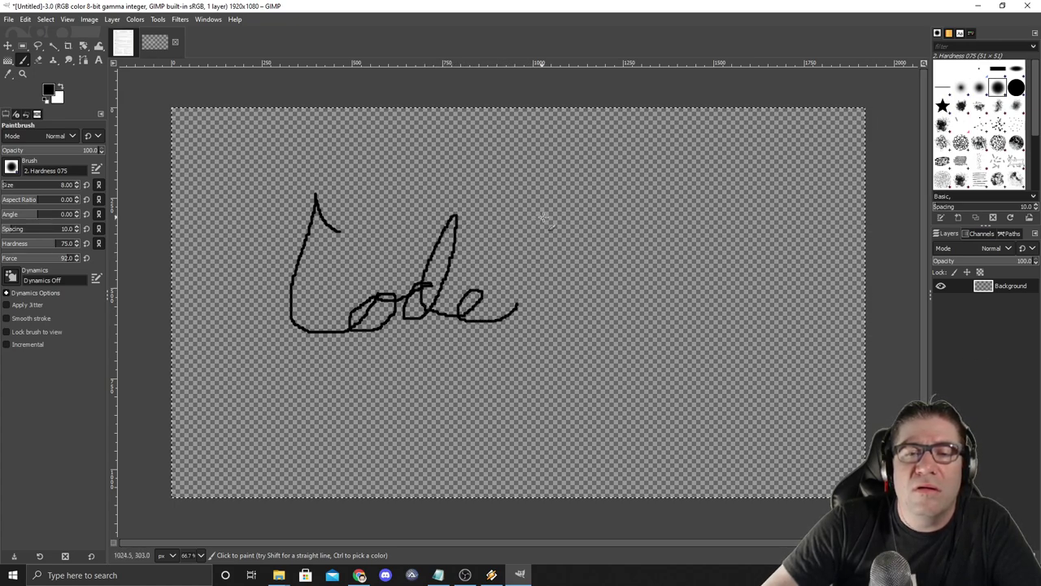
mouse_move(527, 227)
left_mouse_down()
mouse_move(576, 230)
mouse_move(572, 198)
mouse_move(522, 170)
mouse_move(435, 158)
mouse_move(342, 175)
left_mouse_up()
mouse_move(544, 221)
left_mouse_down()
mouse_move(509, 308)
mouse_move(524, 317)
mouse_move(555, 285)
mouse_move(553, 308)
mouse_move(572, 302)
mouse_move(577, 280)
mouse_move(575, 308)
mouse_move(607, 283)
mouse_move(606, 305)
mouse_move(627, 282)
mouse_move(625, 299)
mouse_move(601, 317)
mouse_move(488, 339)
mouse_move(566, 352)
mouse_move(537, 374)
mouse_move(507, 376)
mouse_move(558, 335)
left_mouse_up()
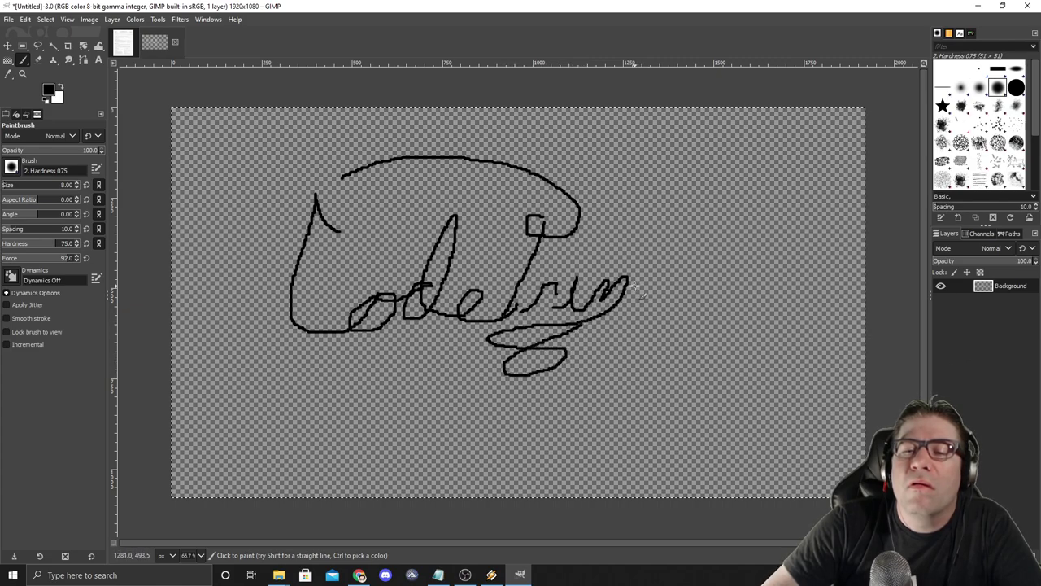
mouse_move(659, 290)
left_mouse_down()
mouse_move(670, 283)
mouse_move(647, 271)
left_mouse_up()
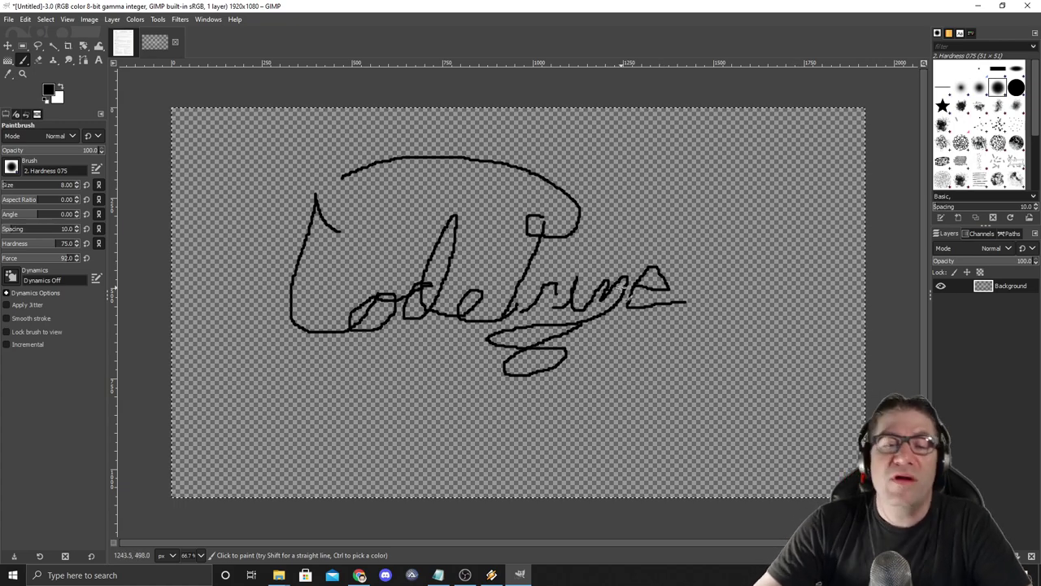
Copy the signature and paste it into the W-9 form image.
key("ctrl")
key("ctrl+c")
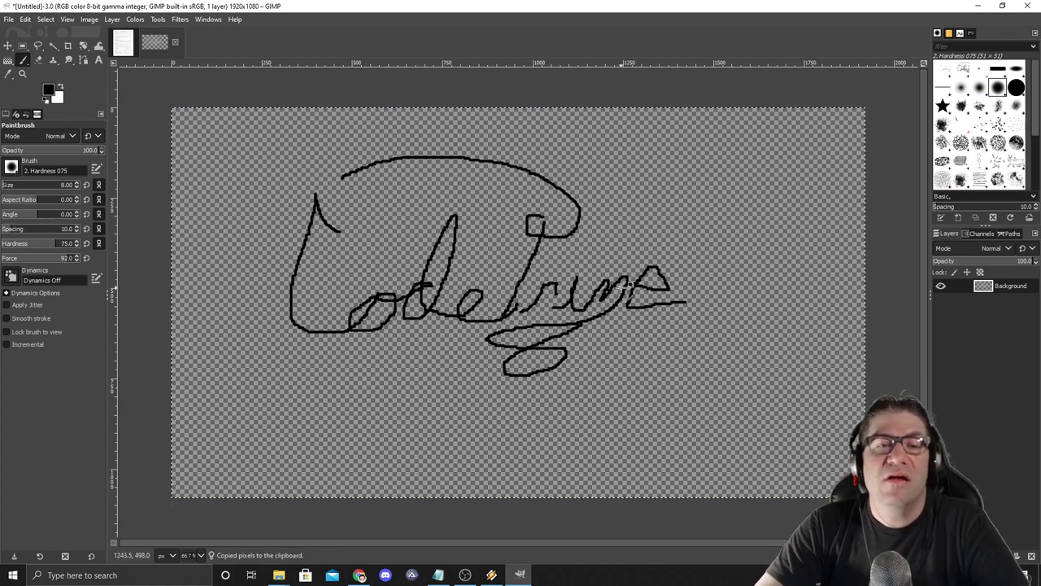
left_click(125, 45)
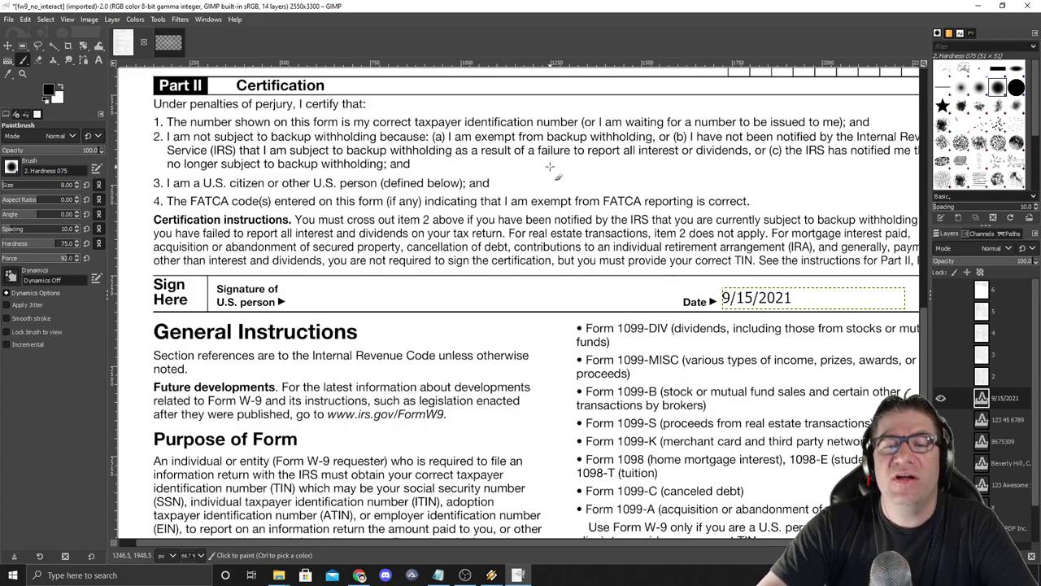
key("ctrl+v")
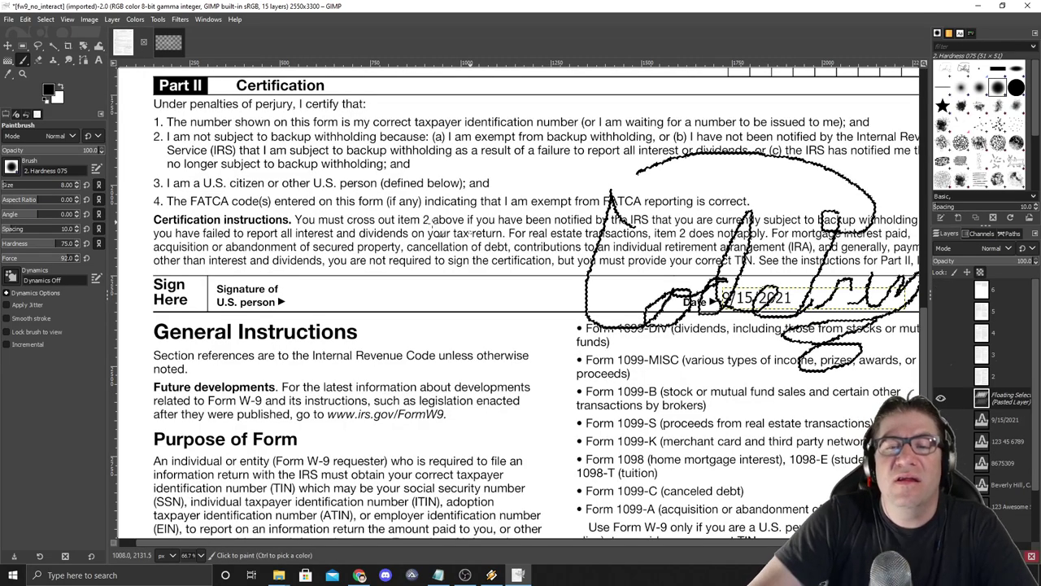
Scale the pasted signature down, move it onto the Signature of U.S. person line, and anchor it.
right_click(83, 46)
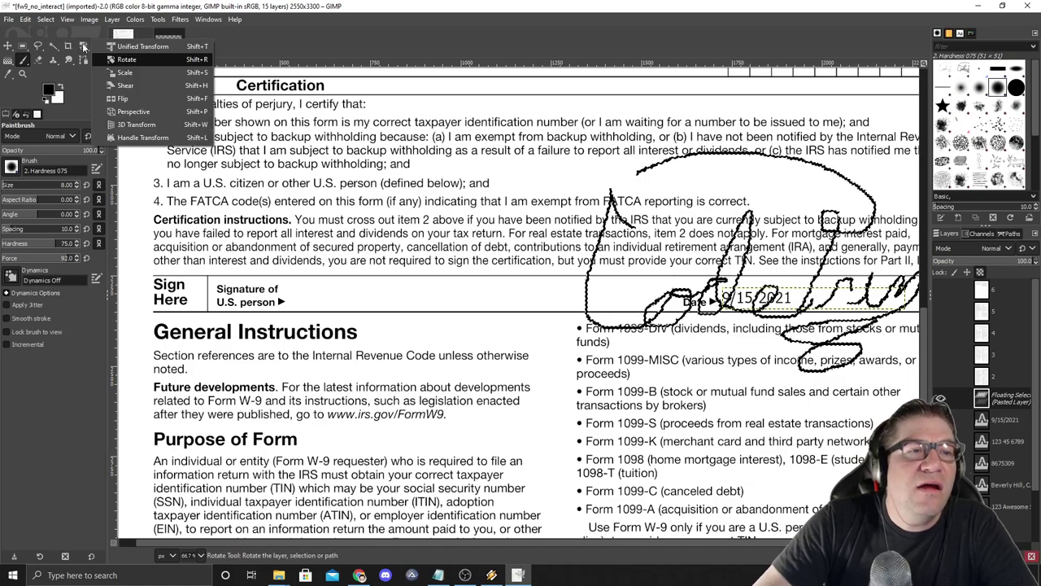
left_click(125, 72)
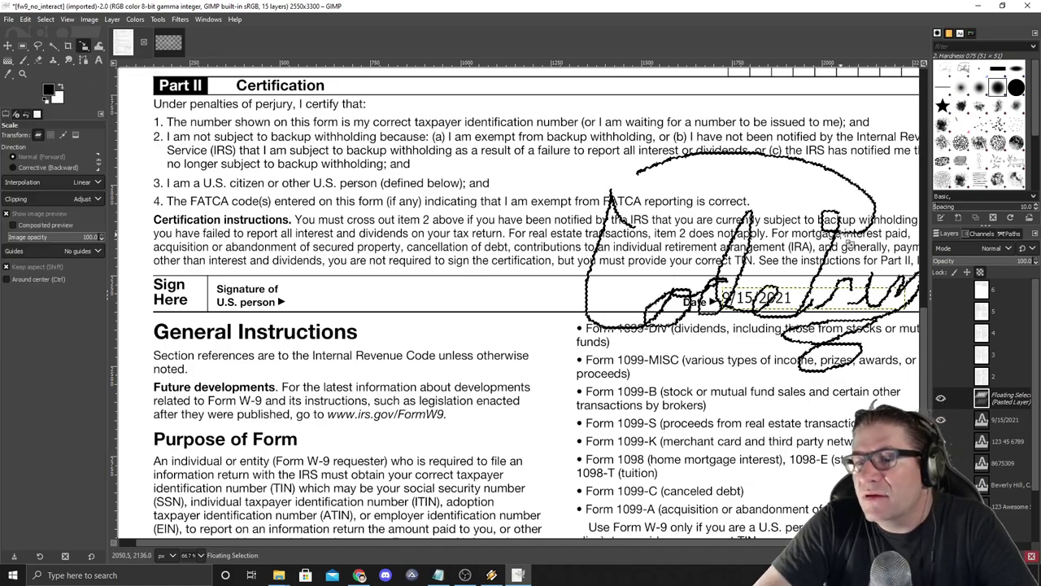
mouse_move(732, 244)
left_mouse_down()
mouse_move(821, 325)
mouse_move(716, 423)
mouse_move(389, 432)
mouse_move(344, 427)
mouse_move(349, 414)
left_mouse_up()
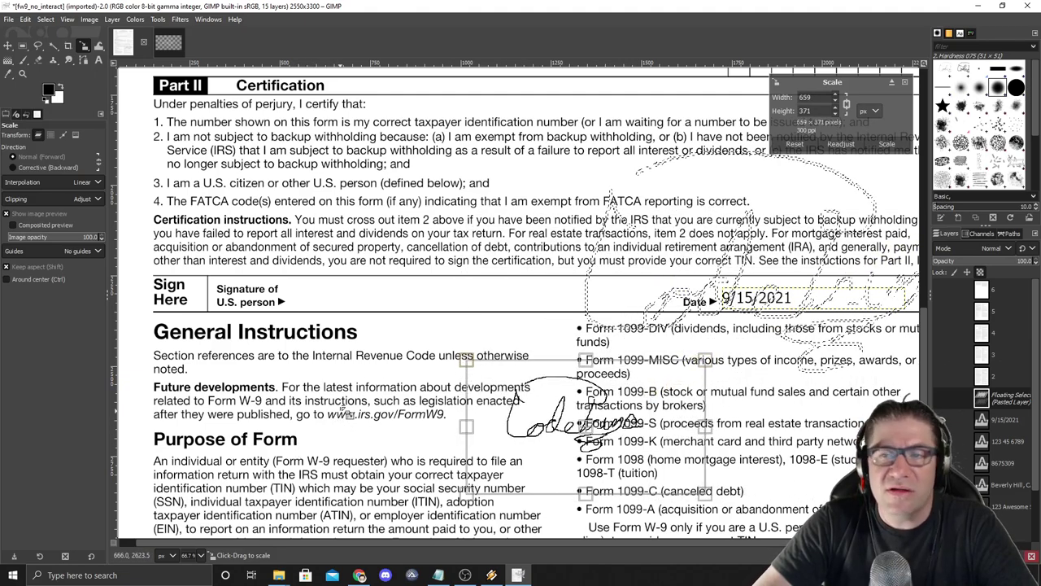
left_click(887, 144)
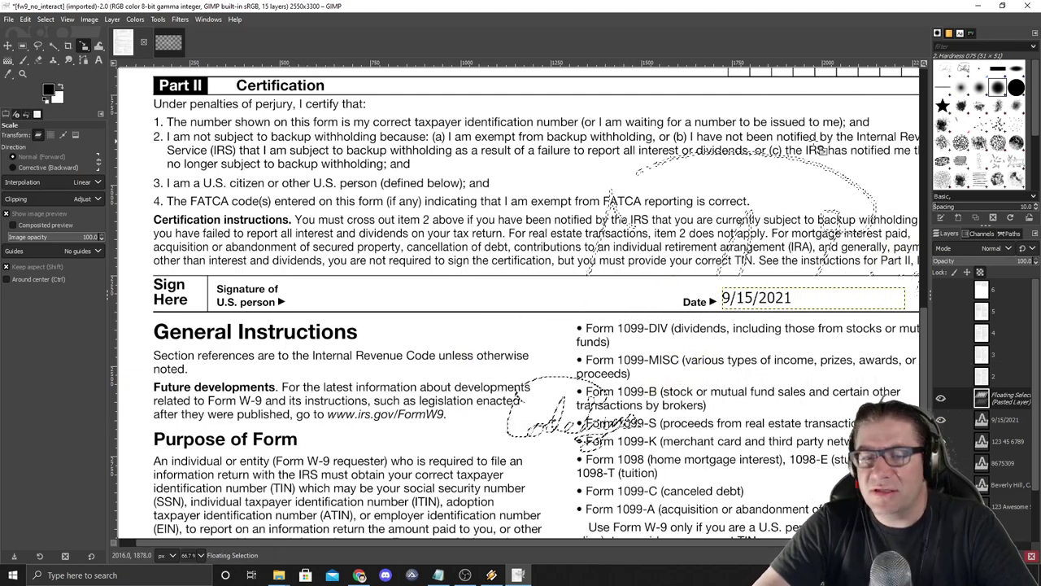
left_click(8, 46)
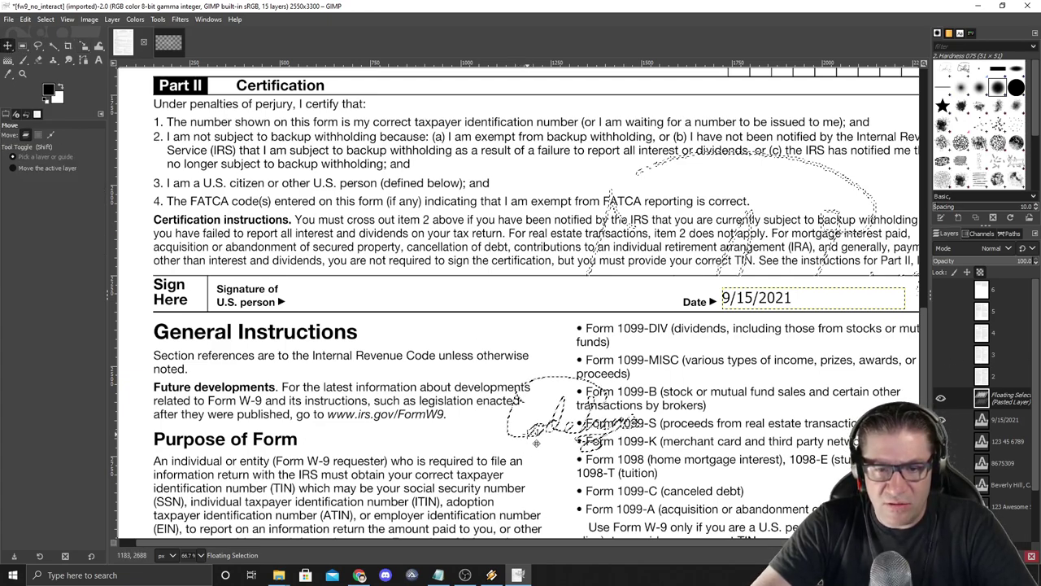
mouse_move(534, 444)
left_mouse_down()
mouse_move(346, 302)
mouse_move(335, 307)
mouse_move(345, 318)
left_mouse_up()
left_click(519, 297)
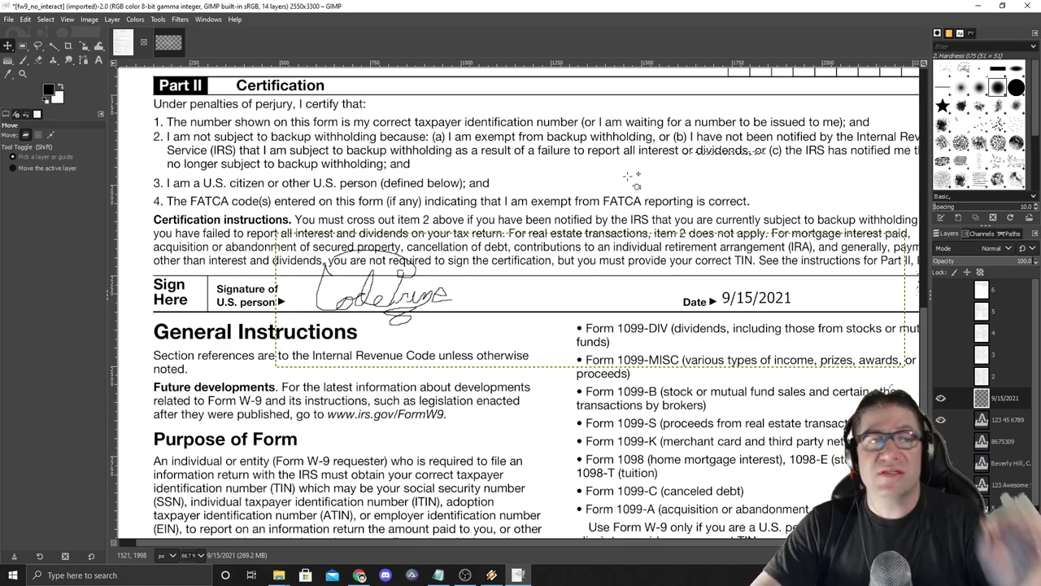
Scroll around the canvas to inspect the placed signature and the 9/15/2021 date.
left_click(165, 43)
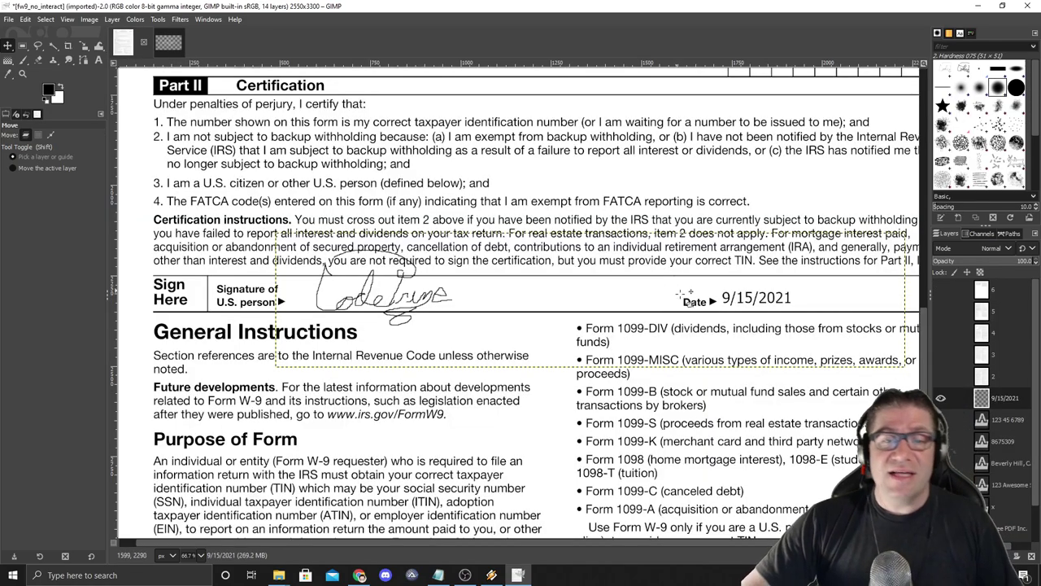
scroll(580, 283, "down", 2)
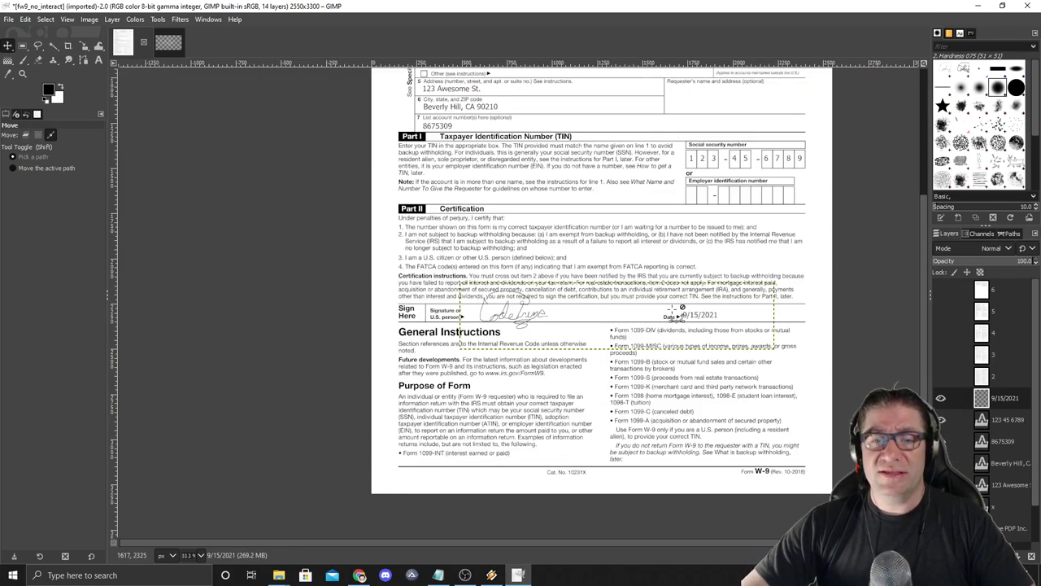
scroll(576, 439, "up", 5)
scroll(577, 439, "down", 5)
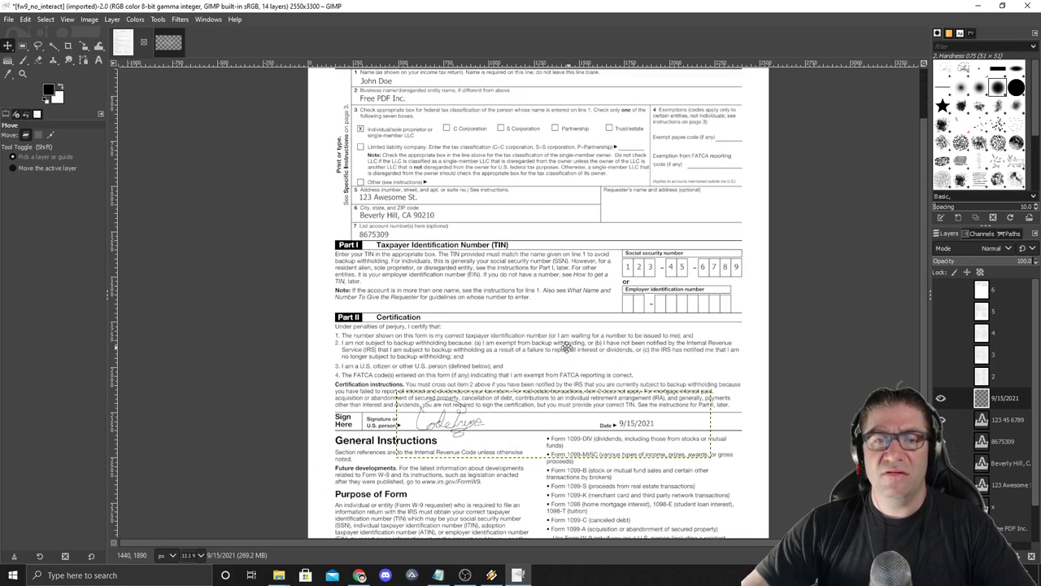
scroll(567, 325, "up", 2)
scroll(567, 326, "down", 3)
scroll(567, 325, "right", 2)
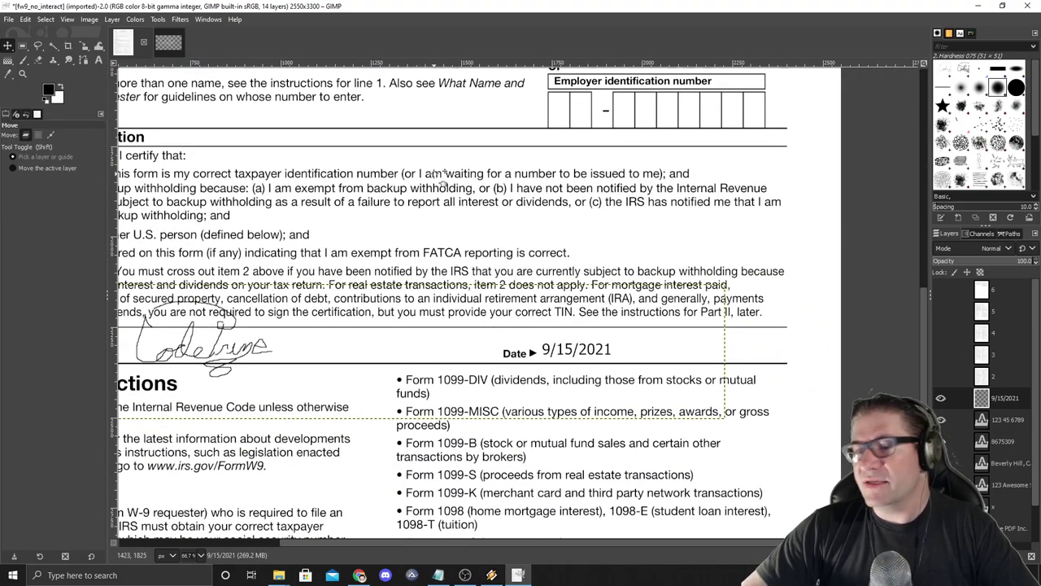
scroll(994, 351, "down", 2)
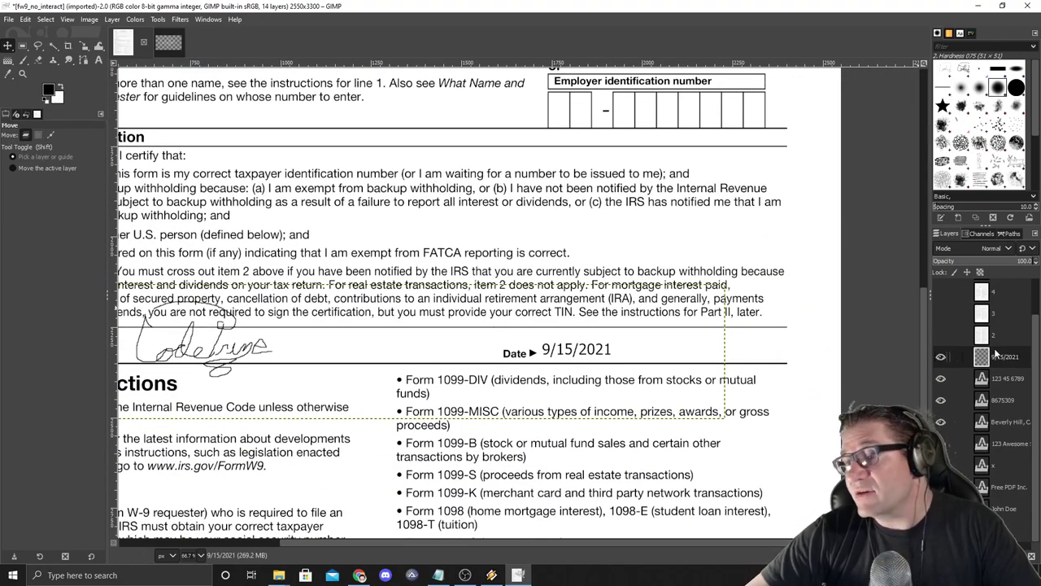
Merge down the date, SSN, account number and city/ZIP text layers.
right_click(1001, 359)
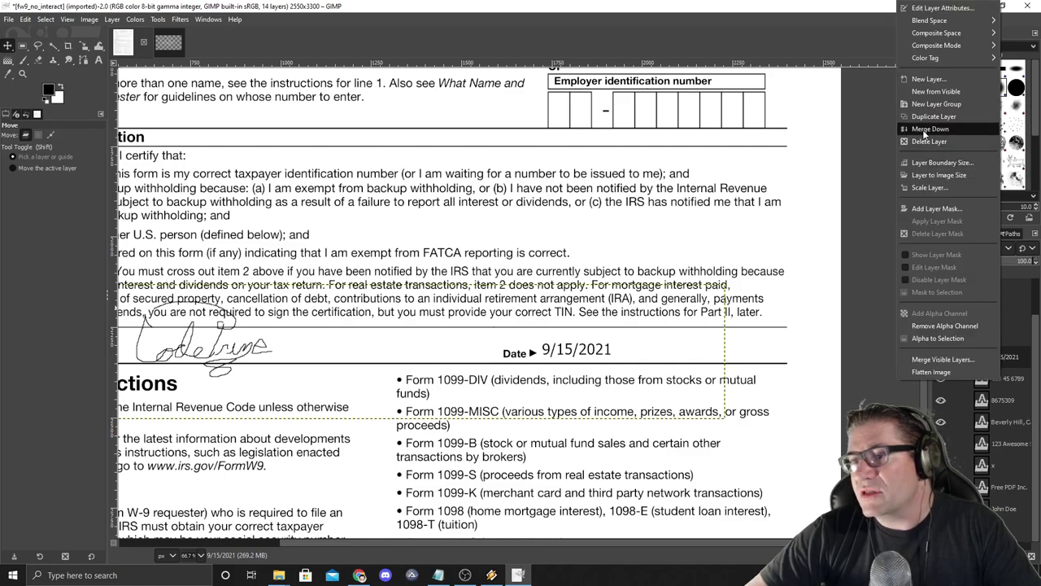
left_click(956, 131)
right_click(999, 381)
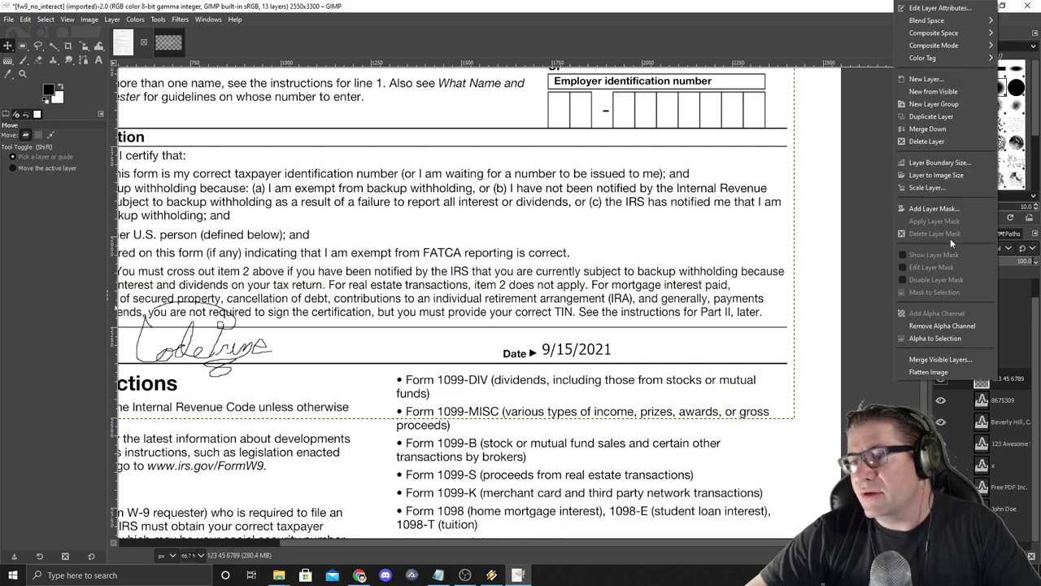
left_click(956, 131)
right_click(995, 398)
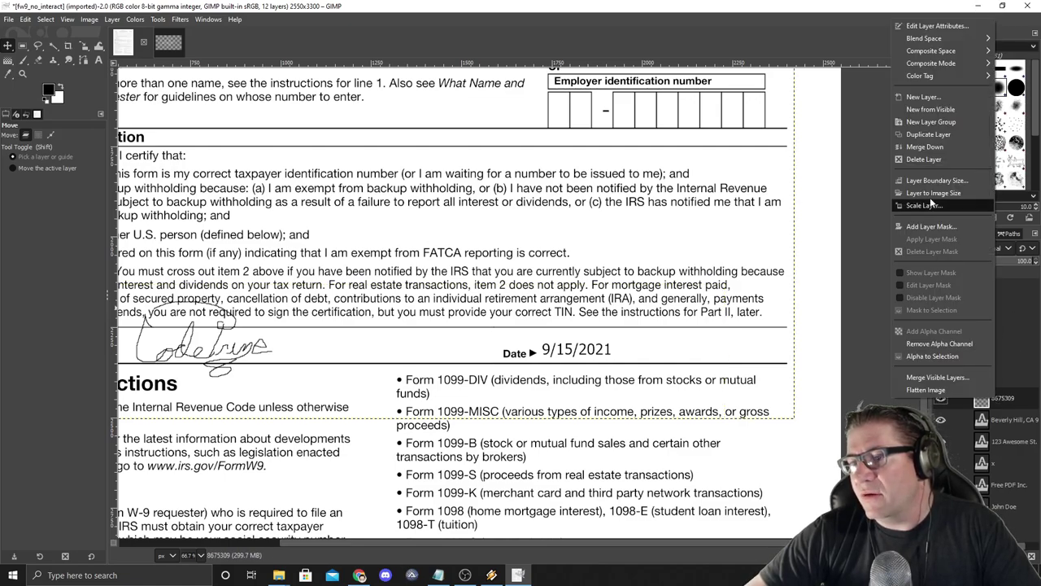
left_click(955, 132)
right_click(1000, 398)
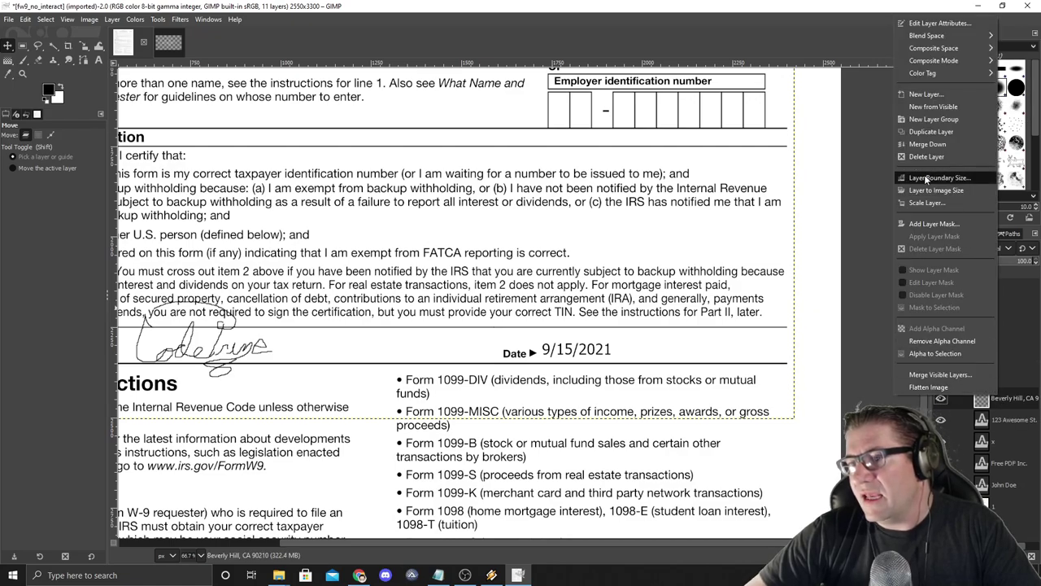
left_click(929, 140)
Merge the street address, checkbox x, business name and name layers into page 1.
right_click(1007, 402)
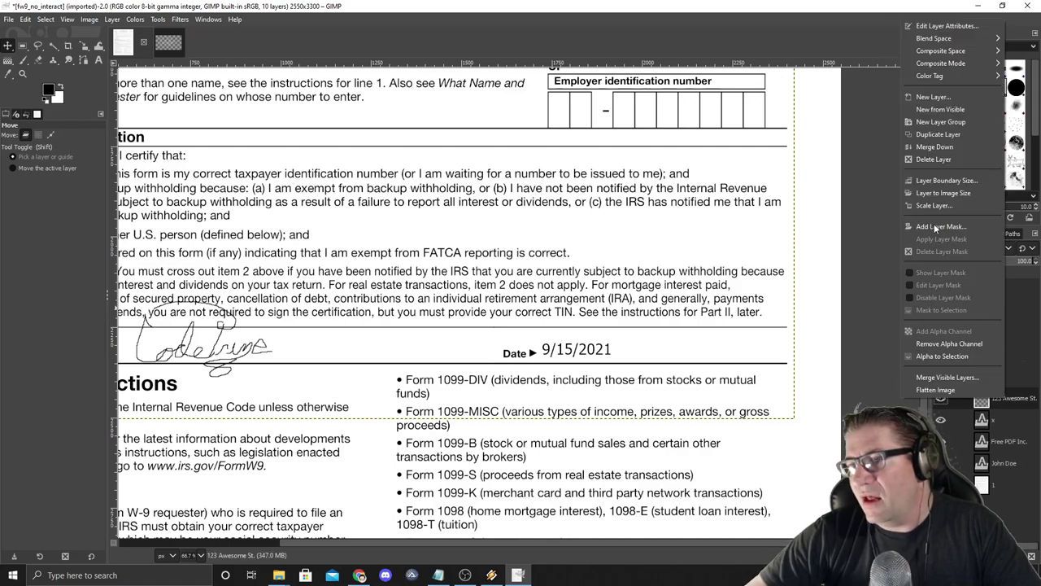
left_click(935, 142)
right_click(991, 402)
left_click(928, 147)
right_click(990, 398)
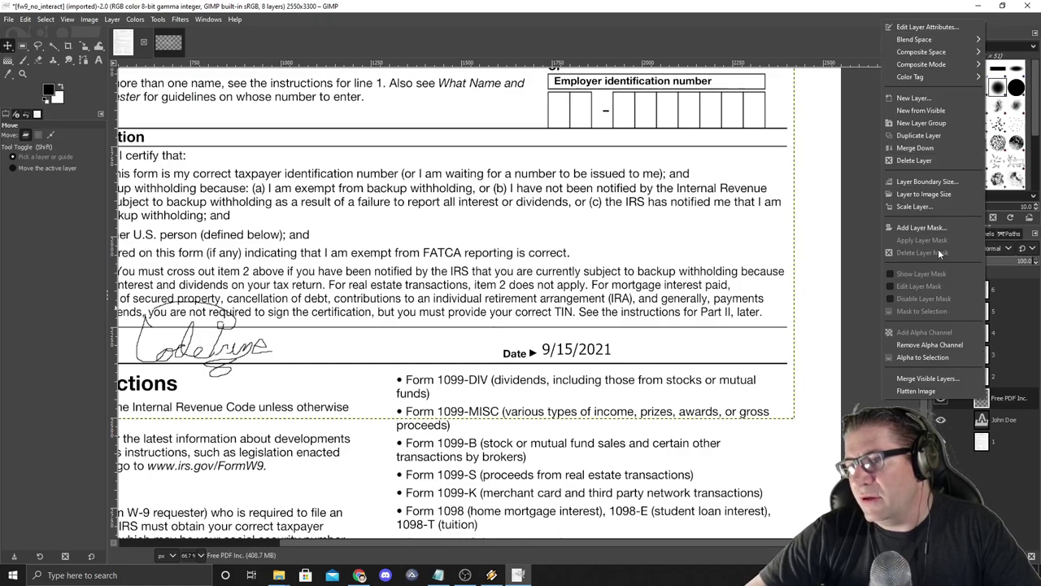
left_click(910, 148)
right_click(1003, 400)
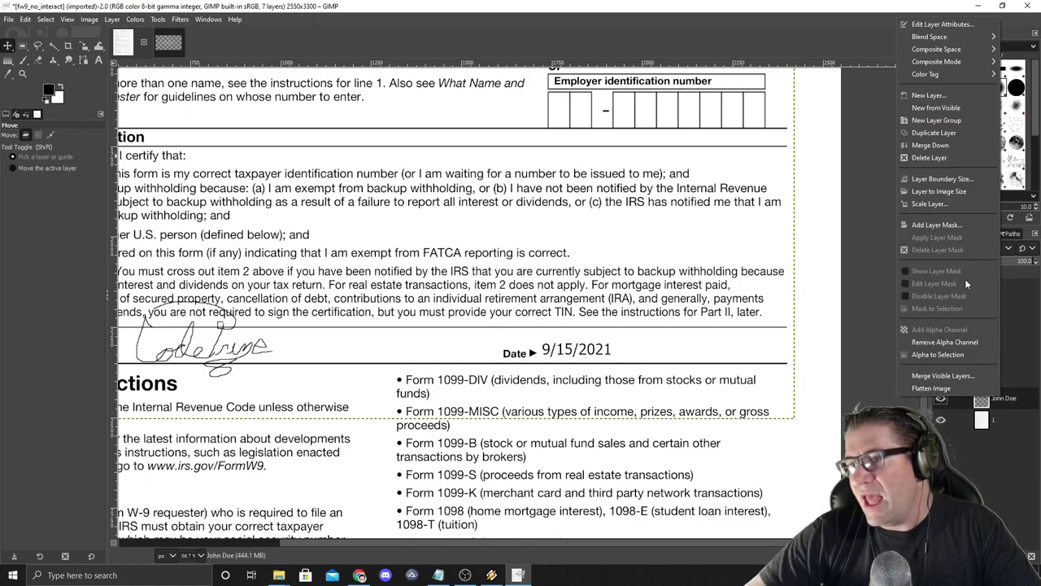
left_click(931, 144)
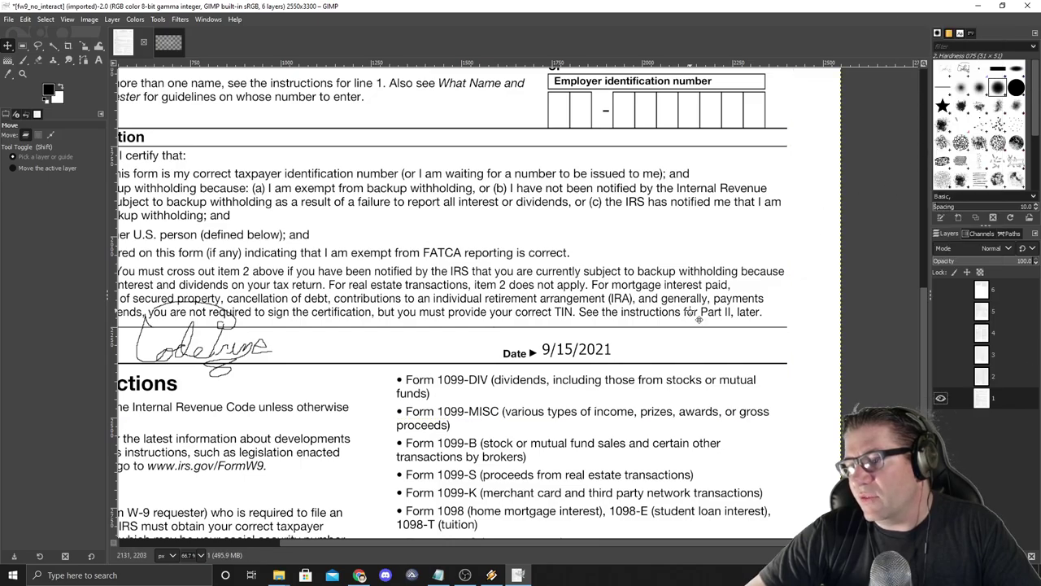
Make page layers 2 through 6 visible again.
left_click(941, 376)
left_click(940, 353)
left_click(941, 333)
left_click(940, 311)
left_click(941, 289)
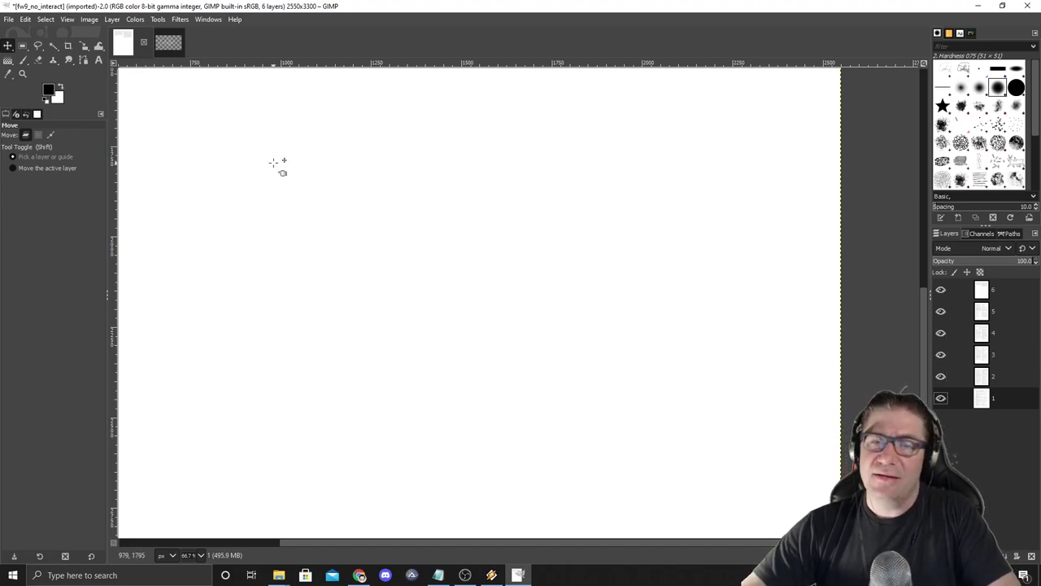
Export the image as fw9_no_interact_filled_in.pdf with layers as pages.
key("ctrl+shift+e")
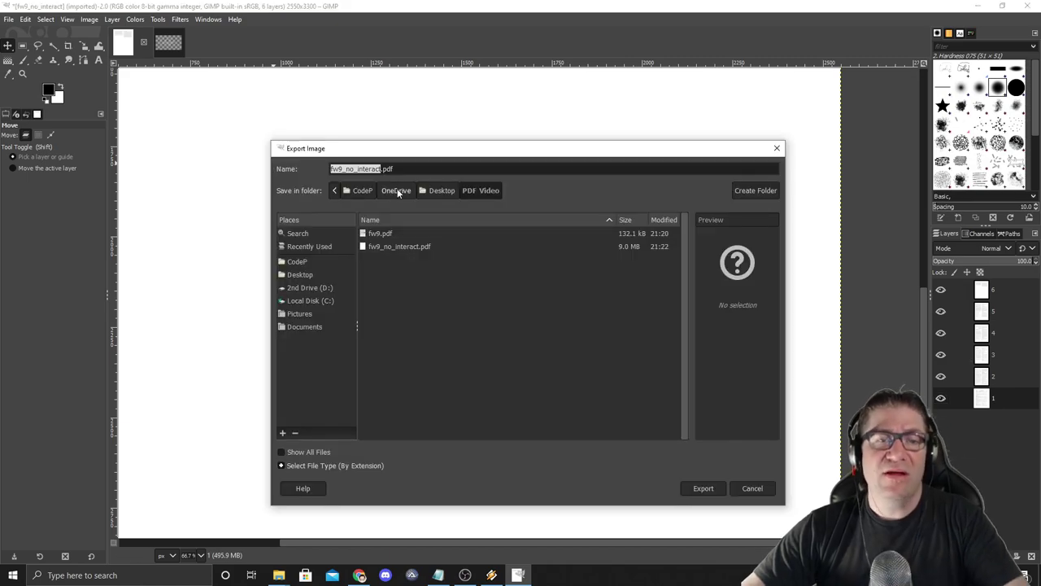
key("Right")
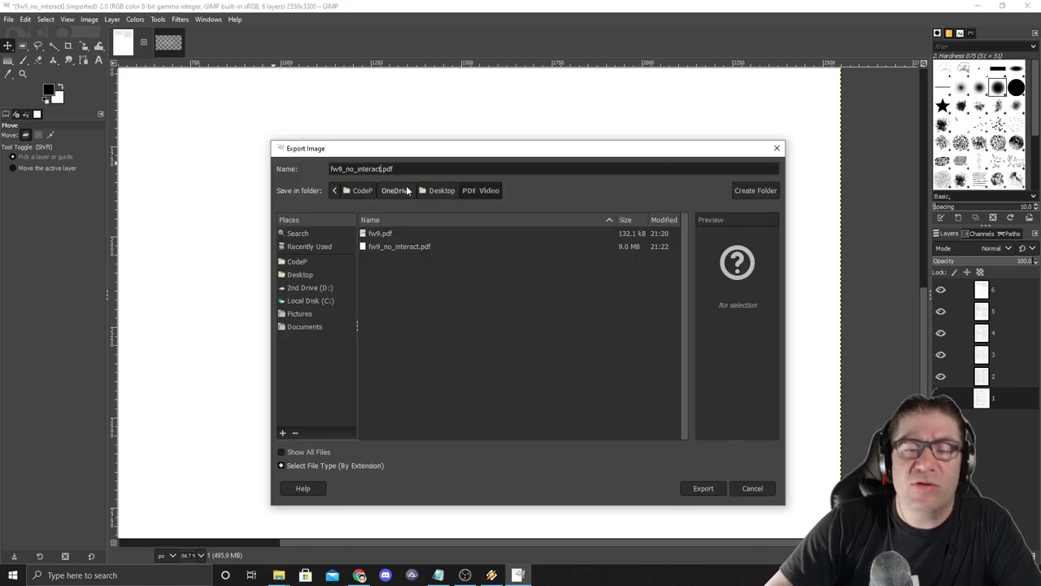
type("_fille")
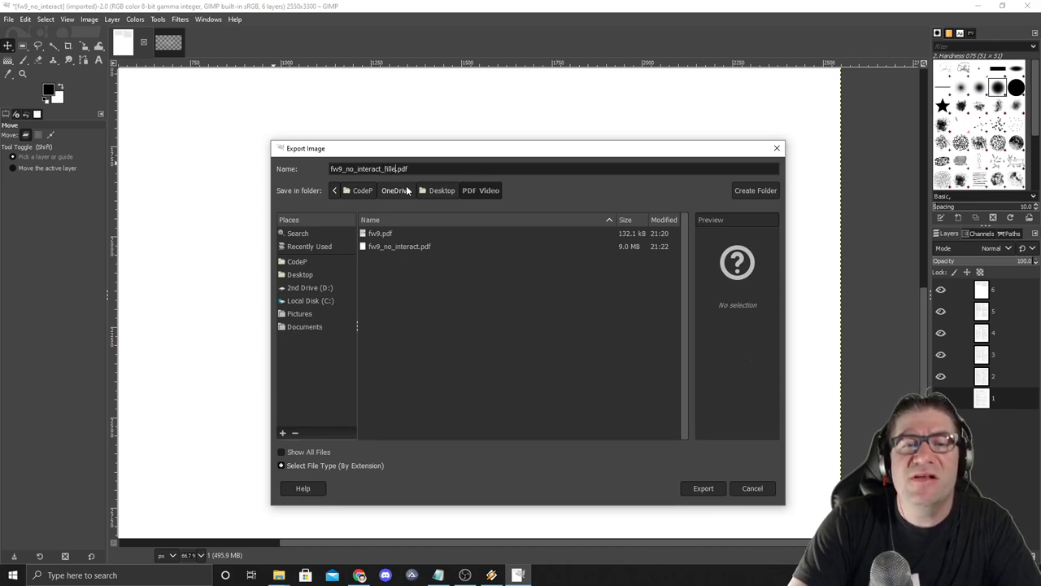
type("d in")
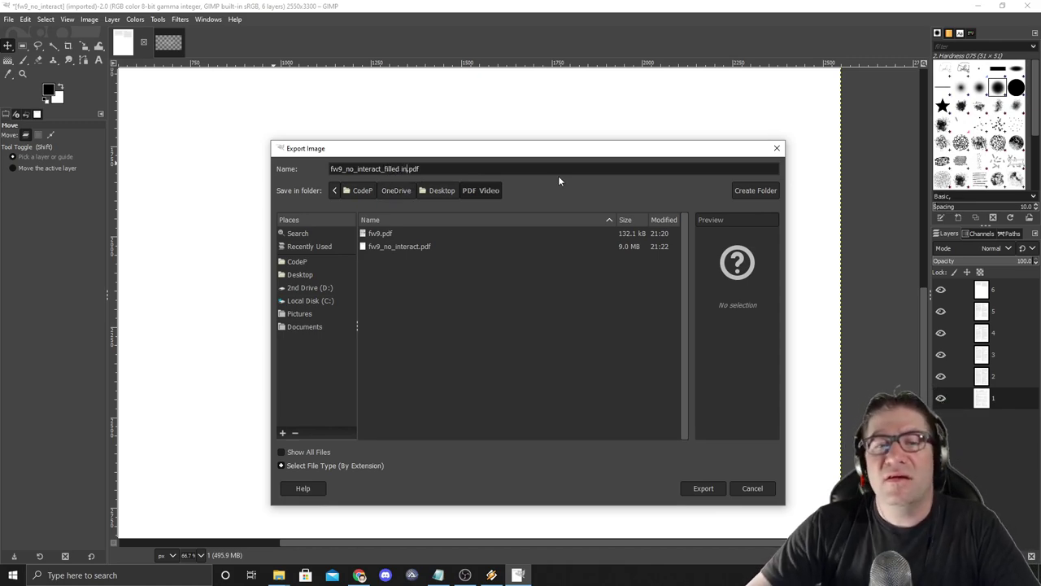
key("BackSpace")
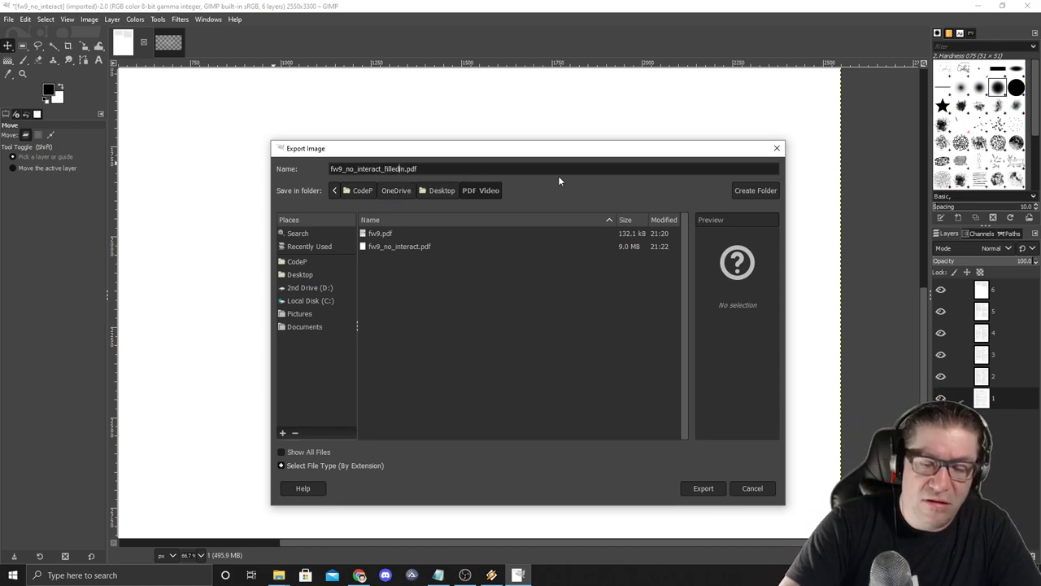
type("_")
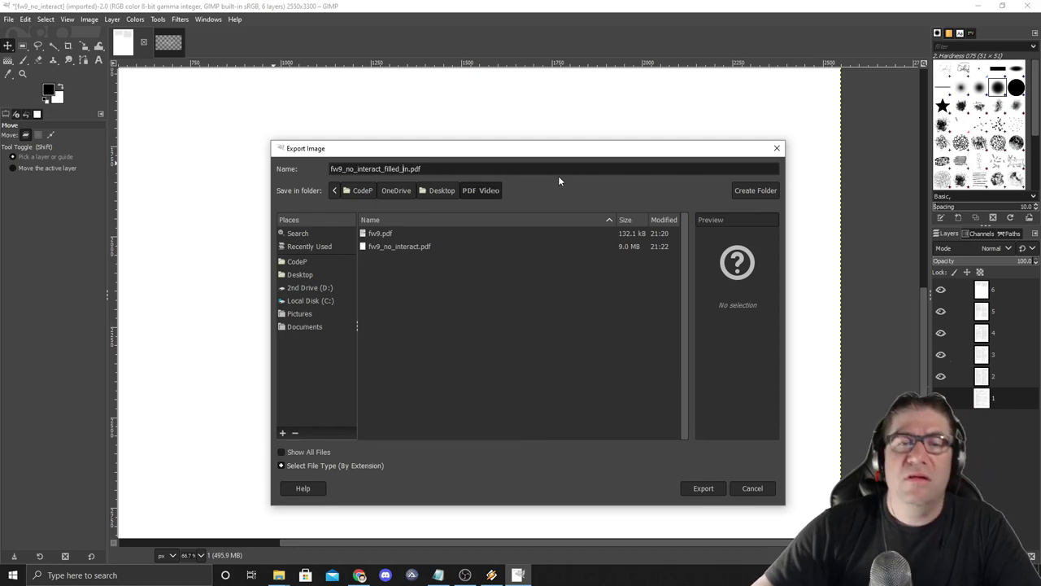
left_click(702, 488)
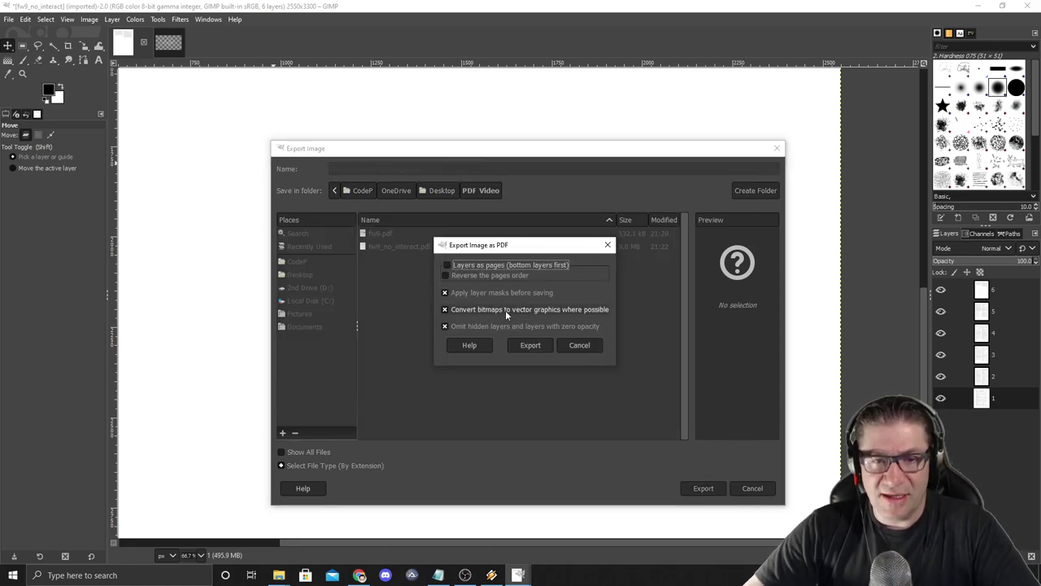
left_click(447, 266)
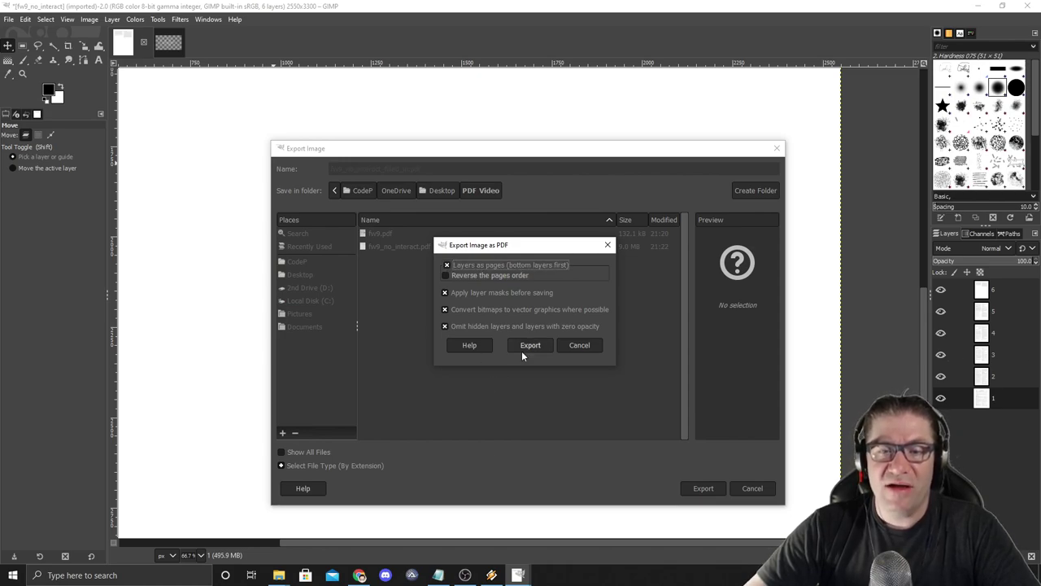
left_click(525, 345)
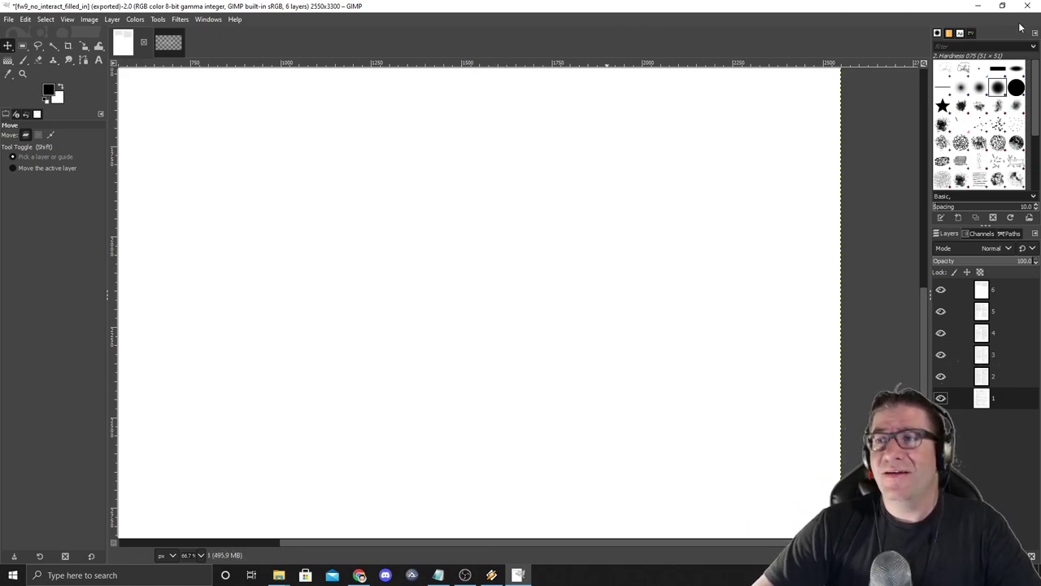
Open fw9_no_interact_filled_in.pdf from the PDF Video folder in Acrobat Reader.
left_click(978, 6)
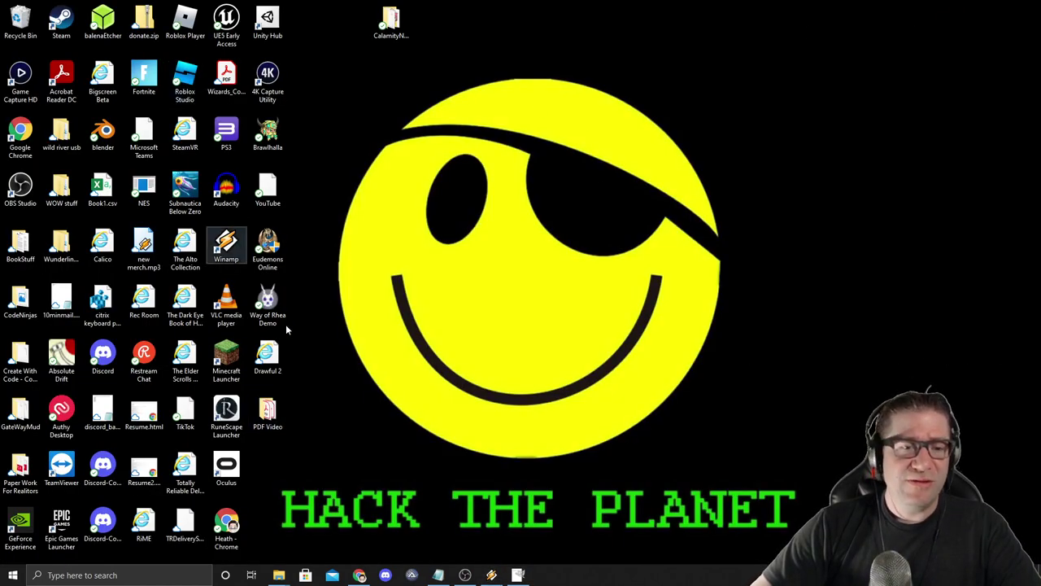
double_click(286, 415)
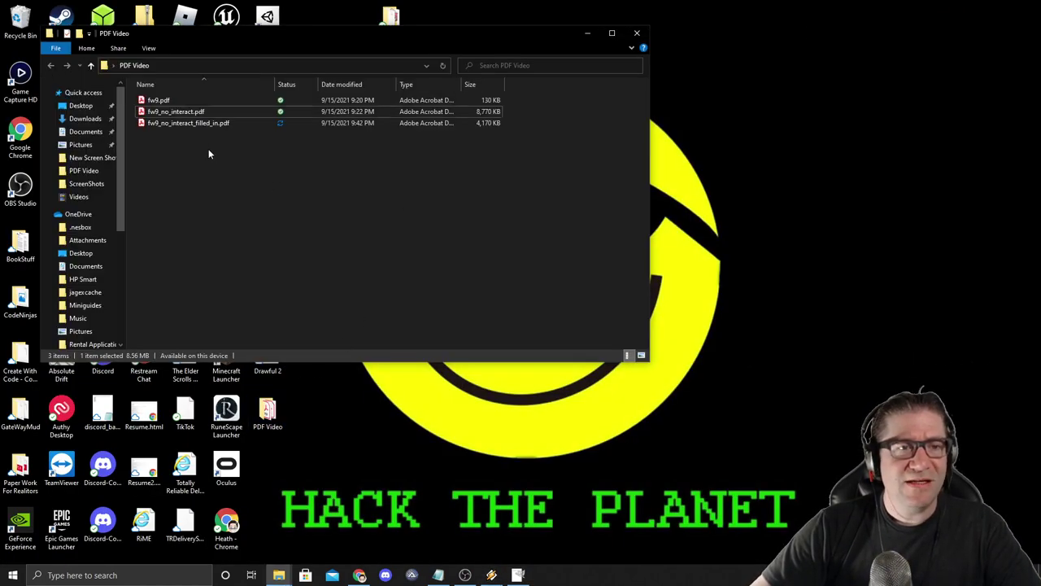
double_click(196, 124)
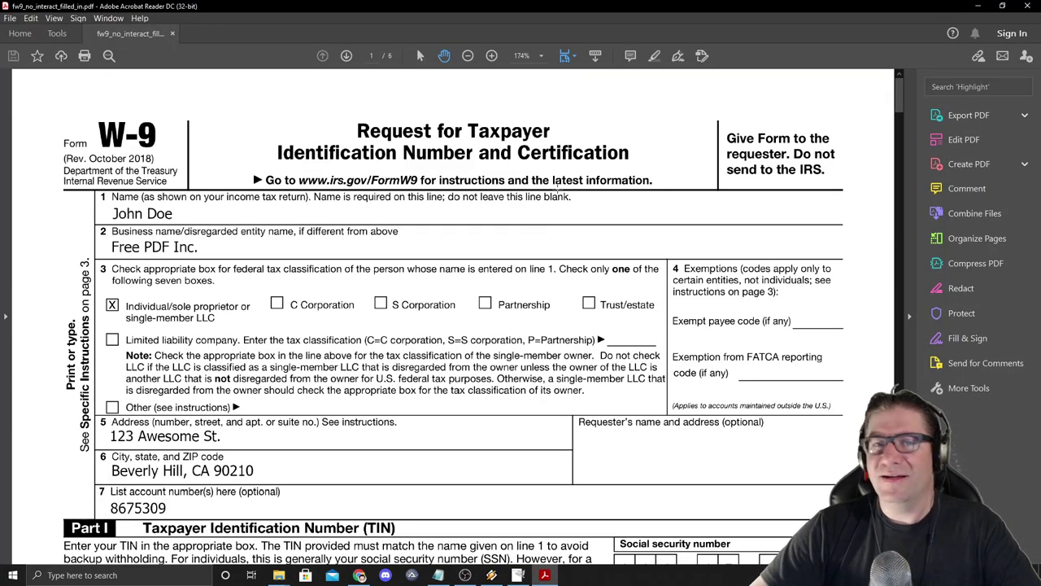
Scroll down the exported PDF to check the SSN, signed certification and 9/15/2021 date.
scroll(431, 168, "down", 4)
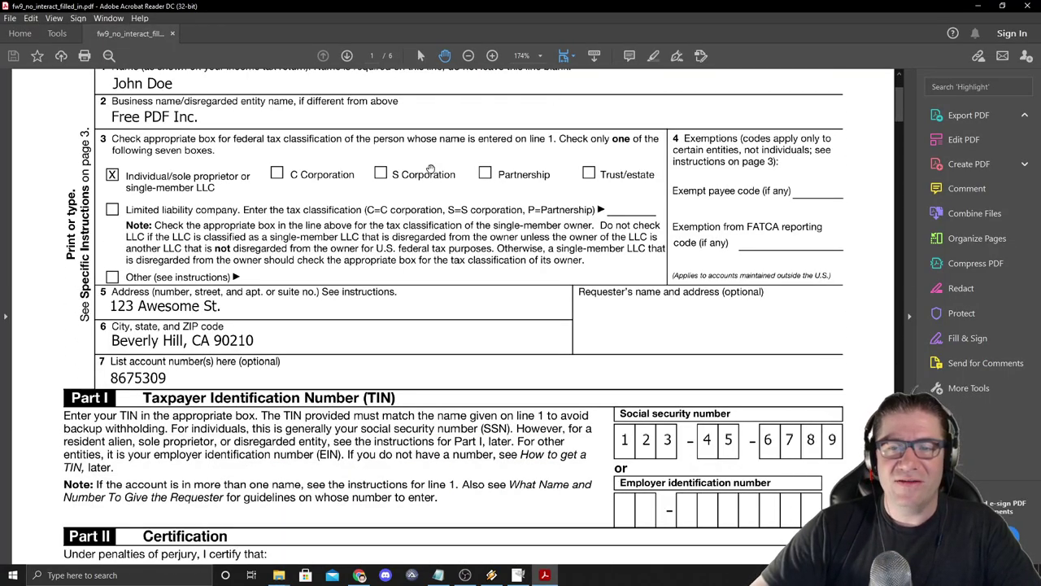
scroll(430, 169, "down", 8)
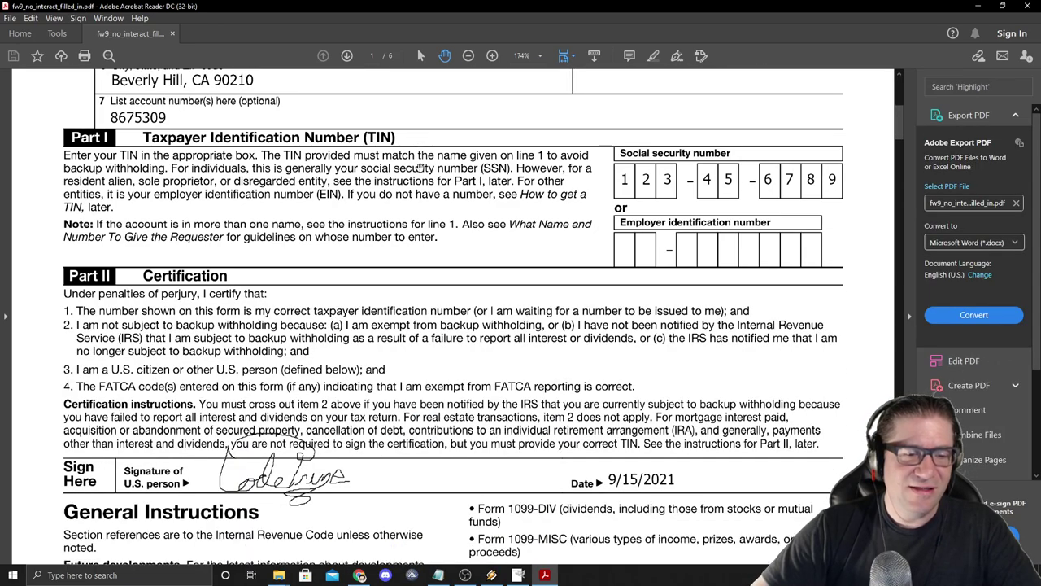
scroll(419, 169, "down", 2)
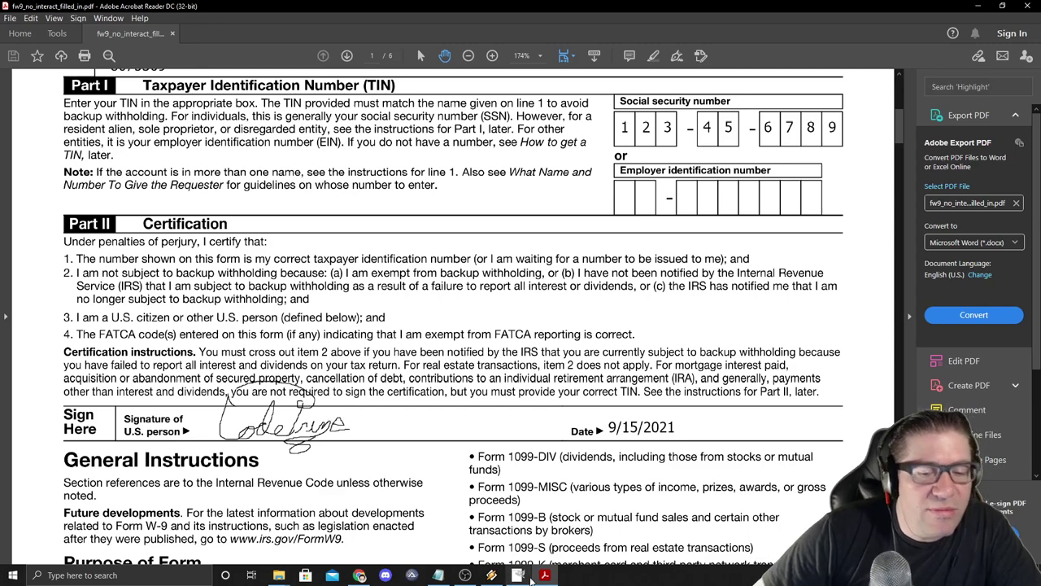
Back in GIMP, hide pages 2–6 and pan to page one's signature area.
left_click(526, 577)
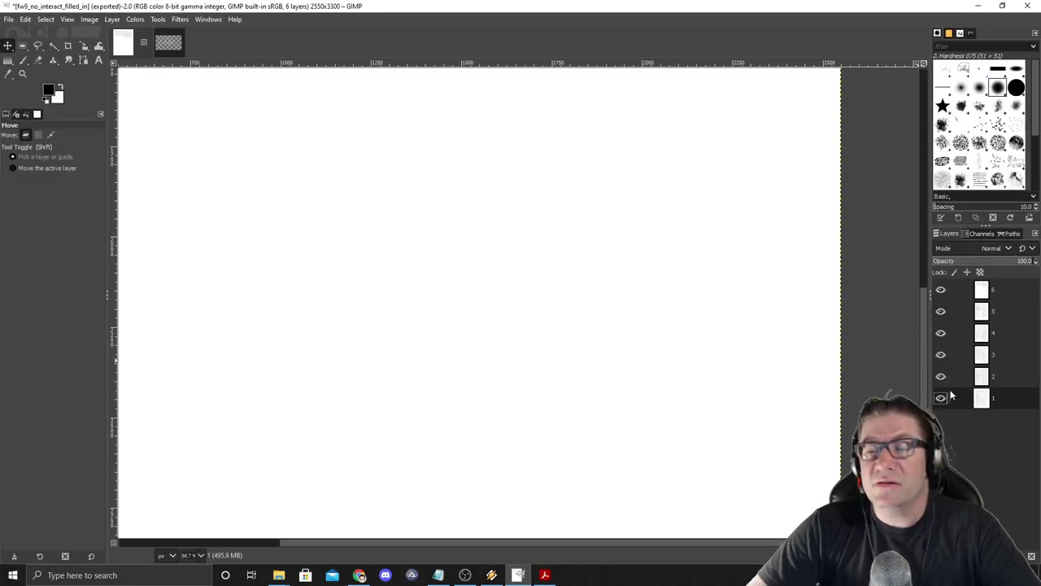
left_click(940, 398, "shift")
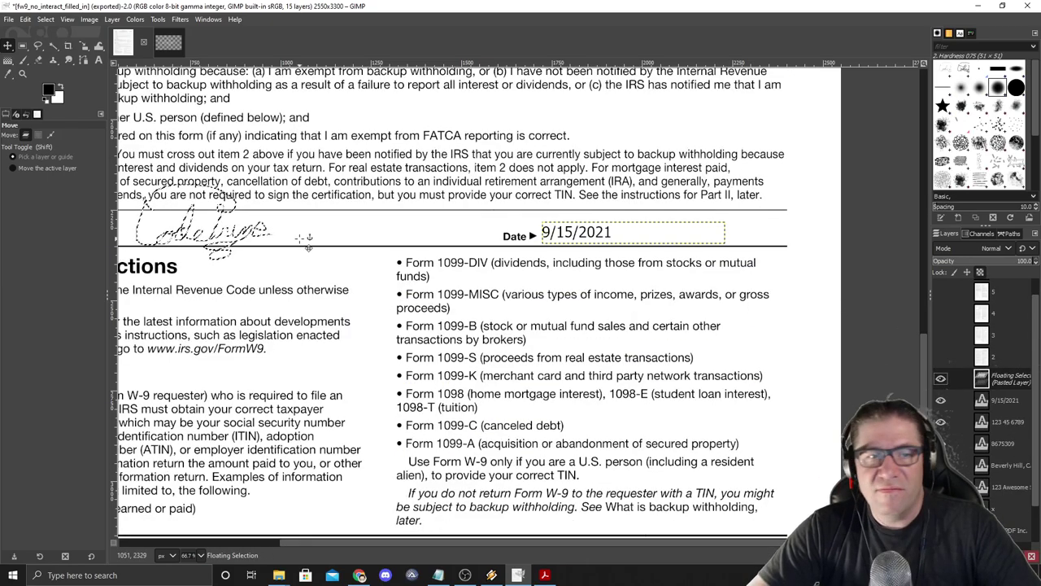
left_click_drag(302, 239, 579, 257)
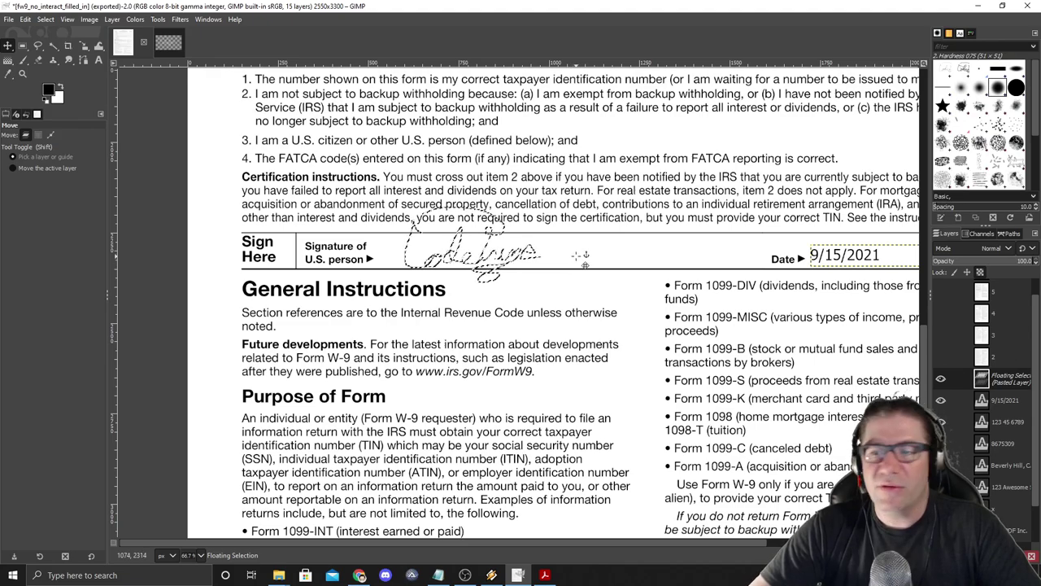
Anchor the floating signature, zoom in to 150%, and paste the signature again.
left_click(579, 257)
scroll(449, 250, "up", 2)
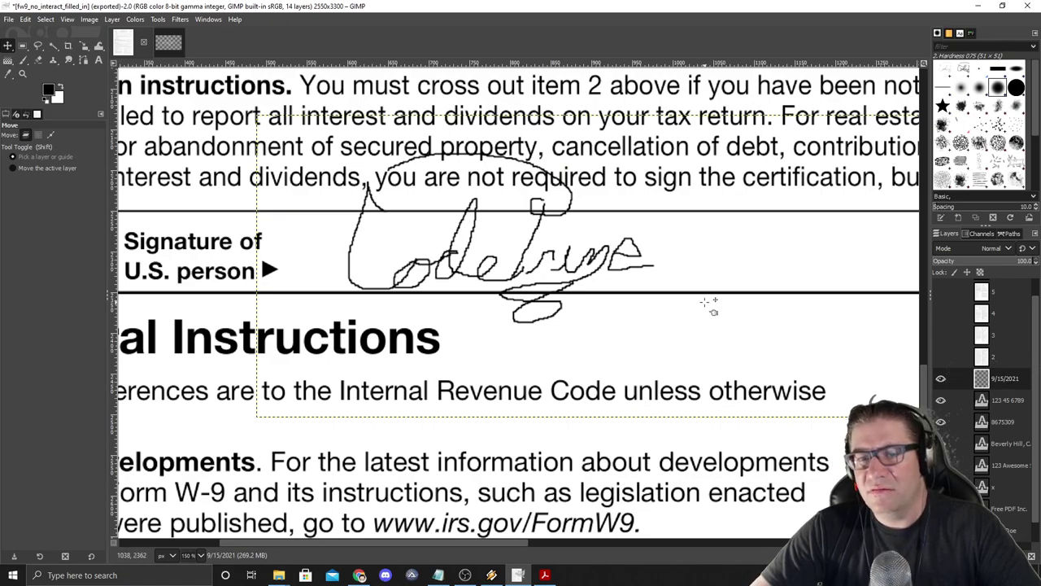
key("ctrl+v")
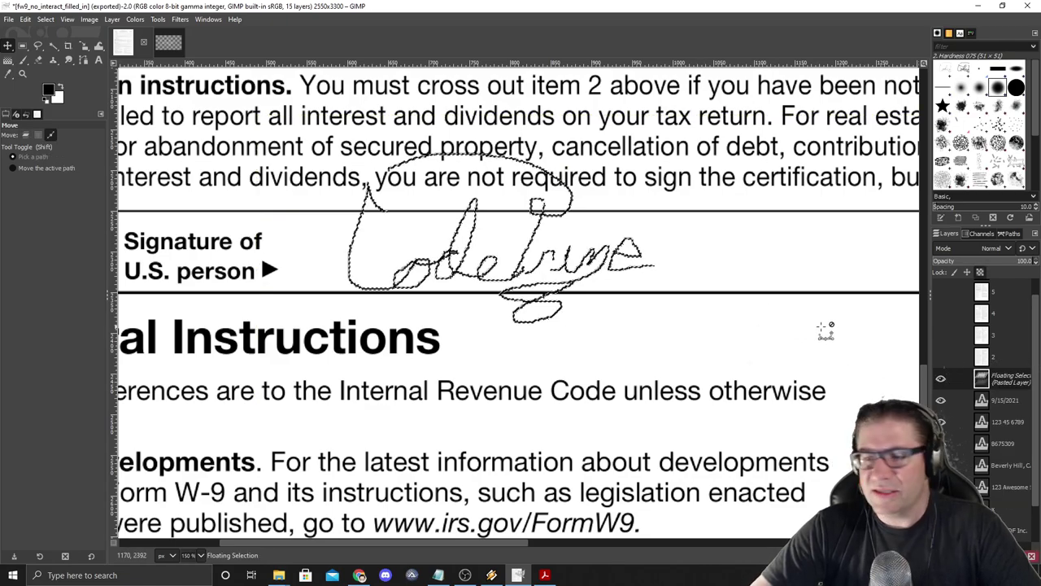
Make the pasted signature its own Pasted Layer, then try a Blur/Sharpen pass and undo it.
right_click(996, 379)
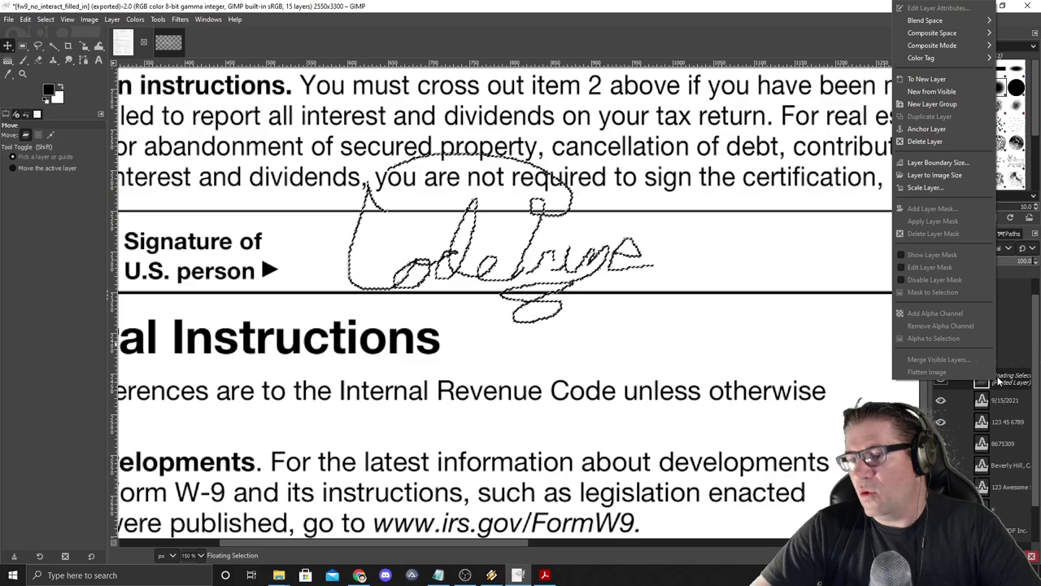
left_click(912, 79)
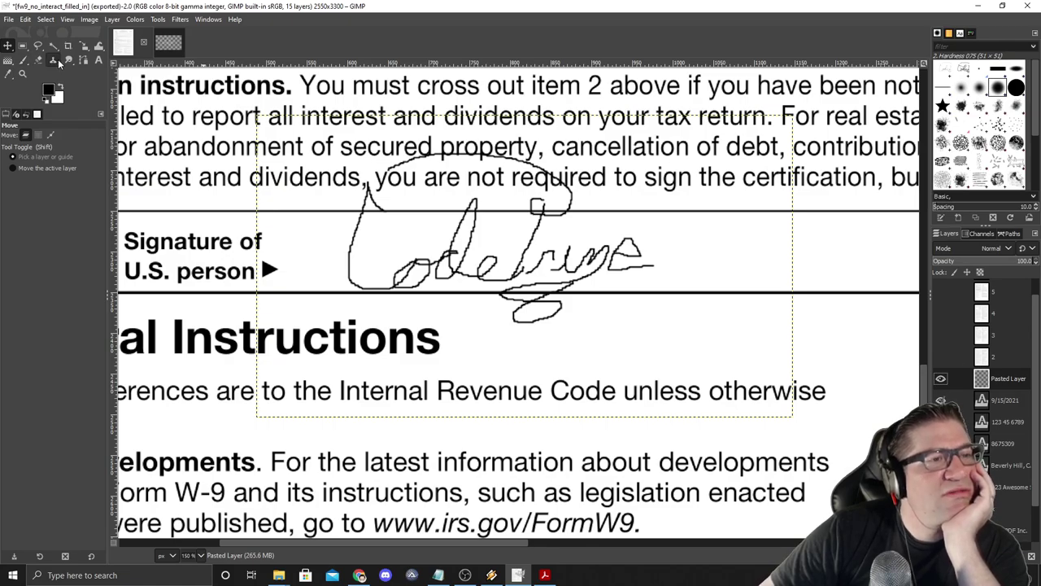
mouse_move(73, 59)
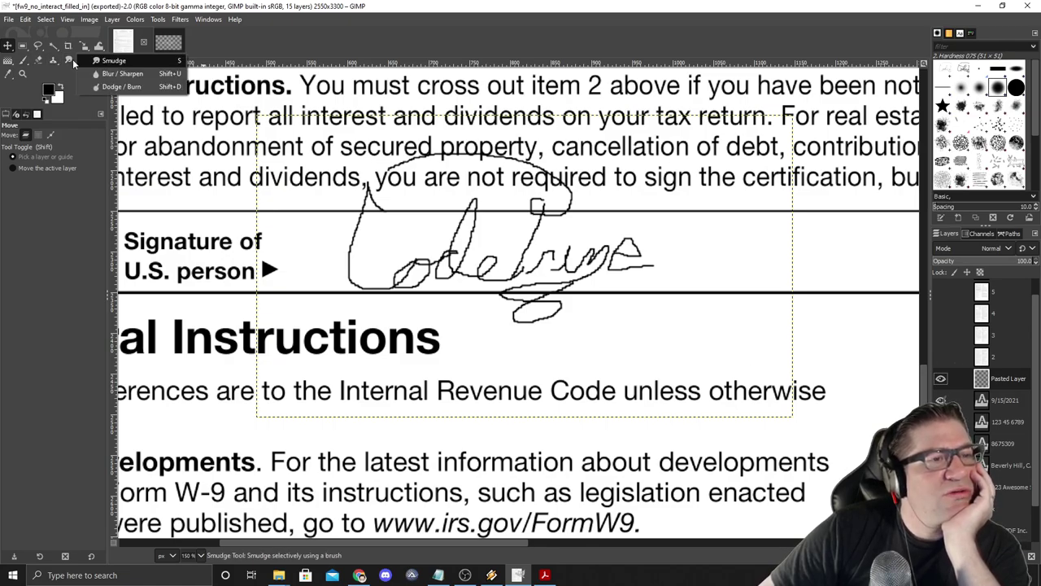
left_click(123, 74)
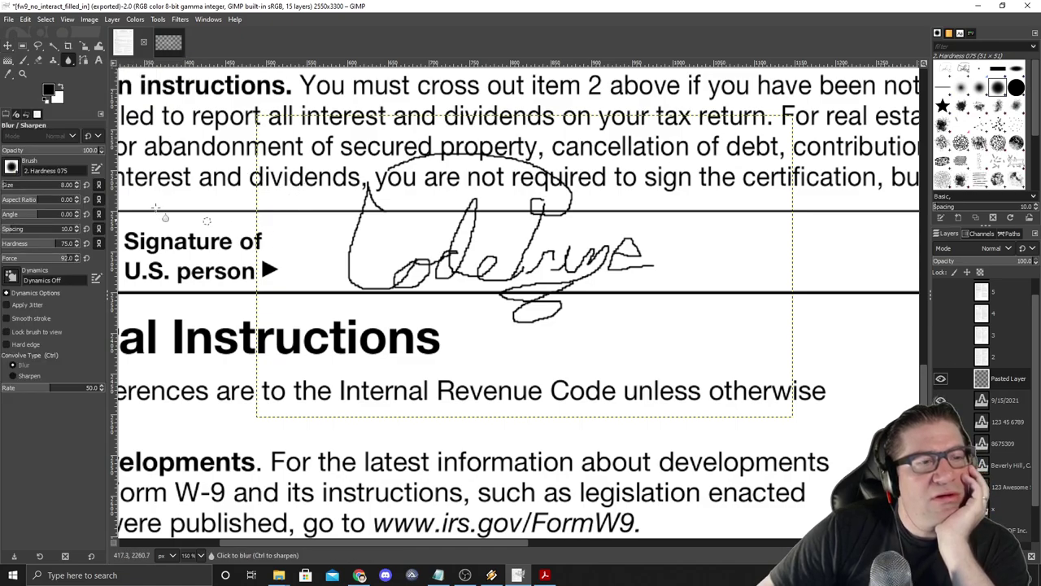
left_click_drag(31, 186, 39, 185)
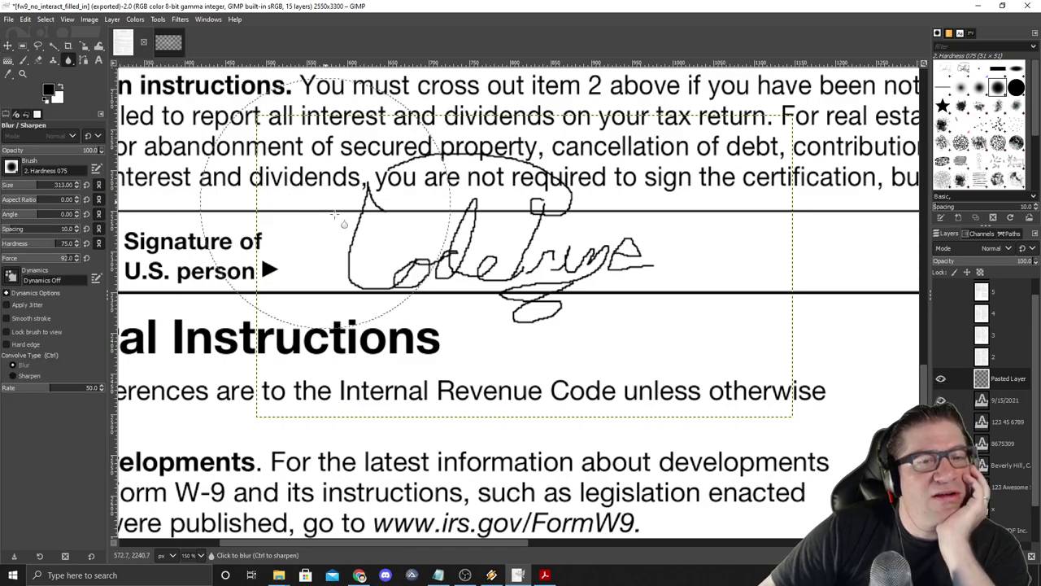
mouse_move(419, 220)
left_mouse_down()
mouse_move(465, 256)
mouse_move(184, 299)
left_mouse_up()
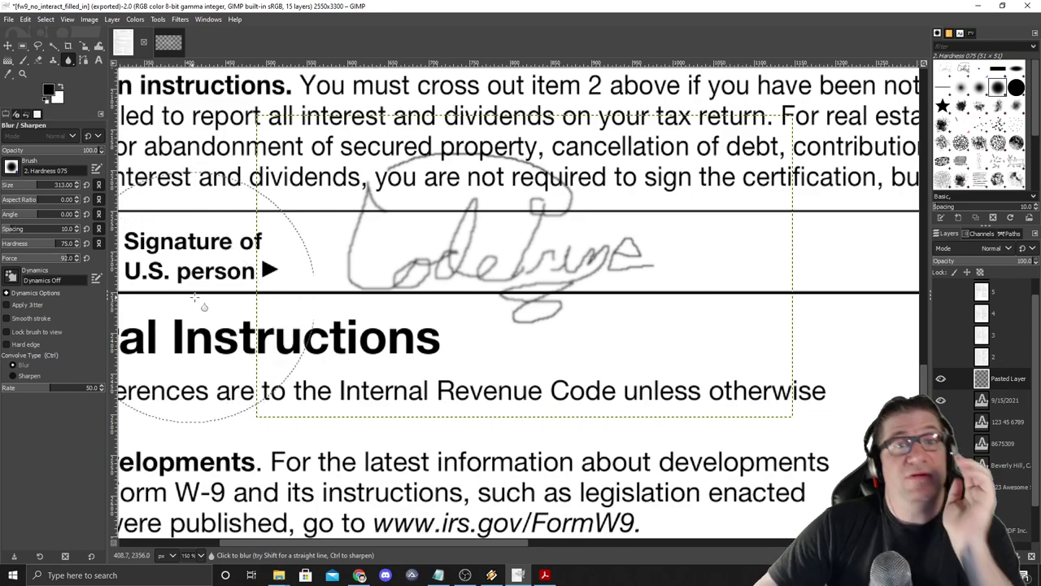
key("ctrl")
key("ctrl+z")
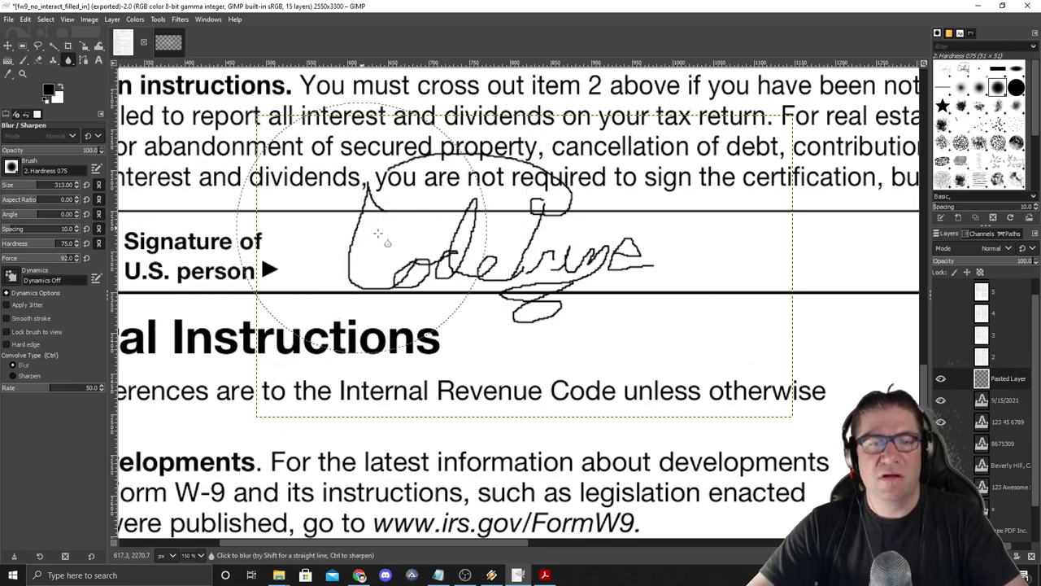
key("ctrl+y")
key("ctrl+z")
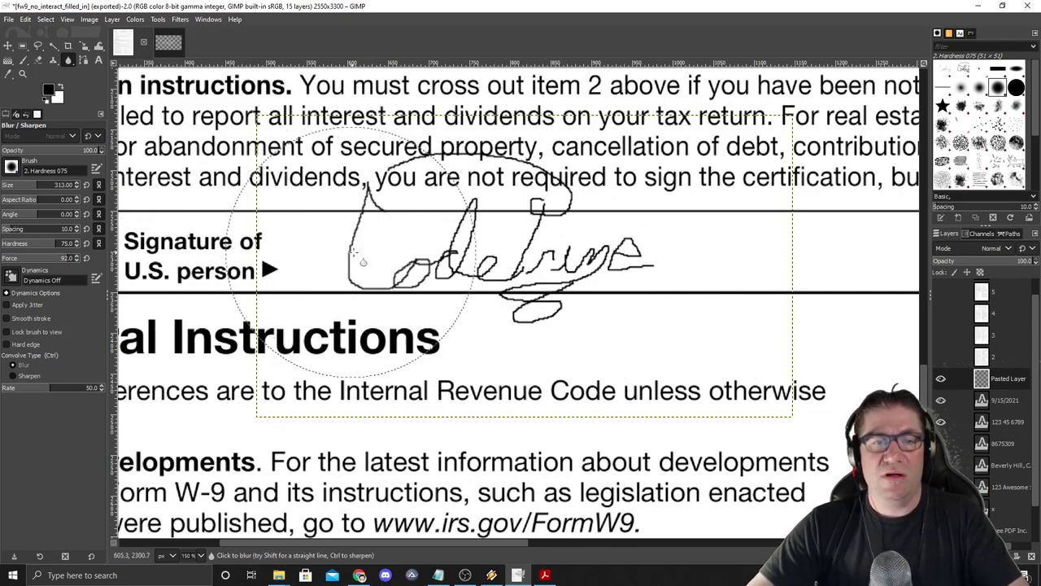
Apply a Gaussian Blur of size 0.70 to the signature.
left_click(180, 19)
mouse_move(211, 81)
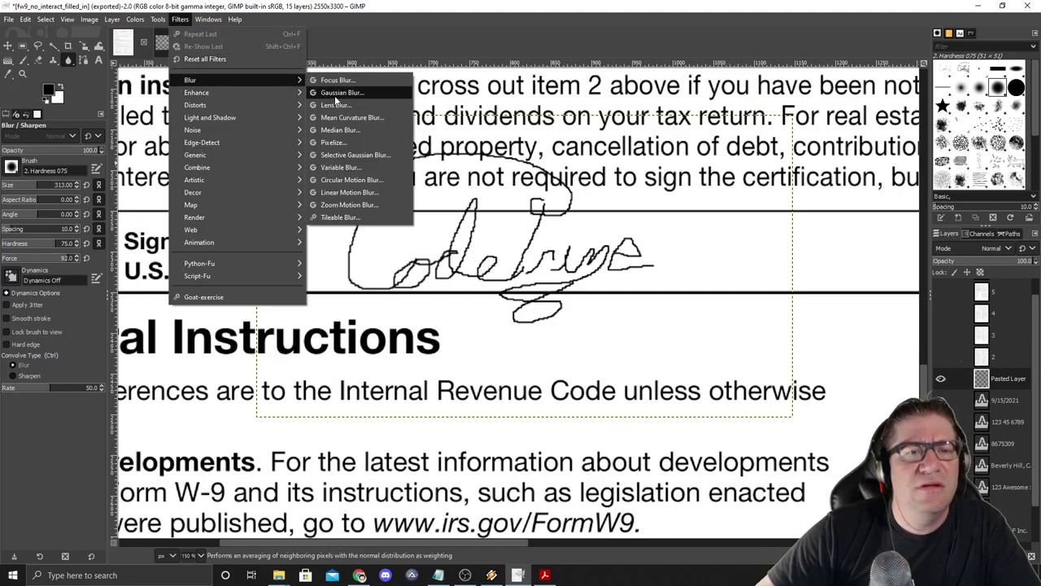
left_click(335, 96)
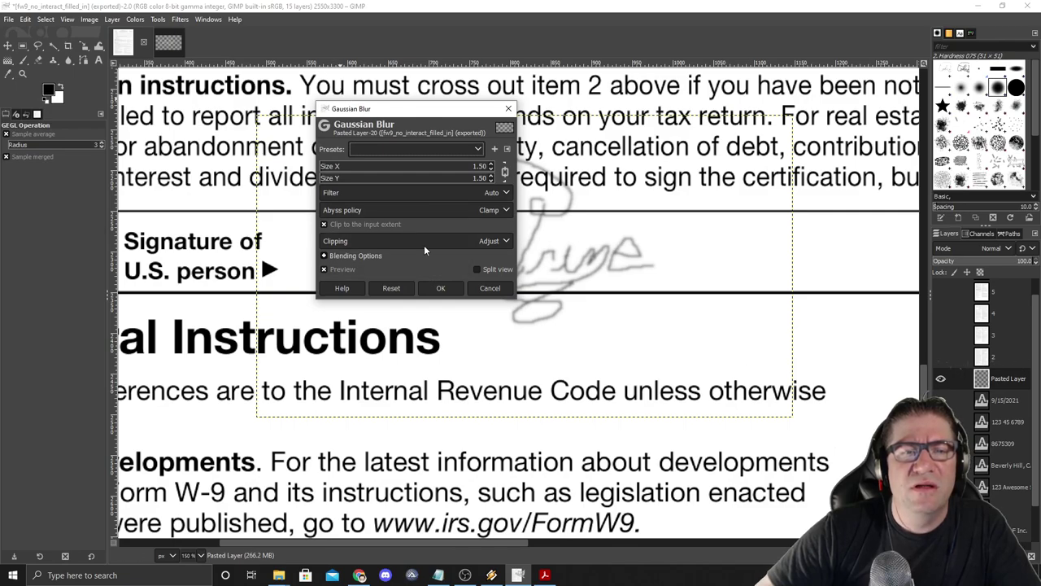
left_click(491, 169)
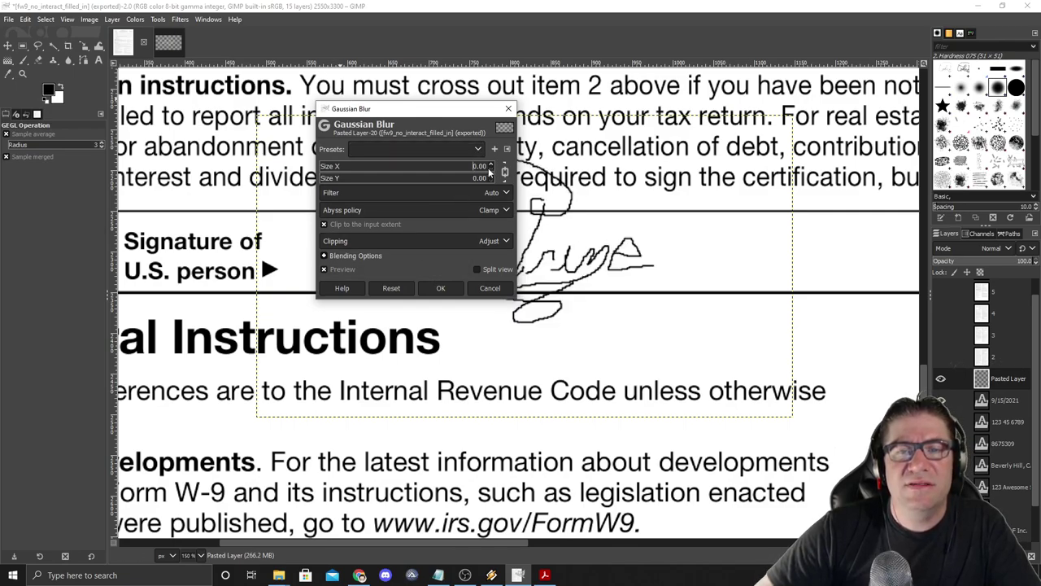
left_click(478, 166)
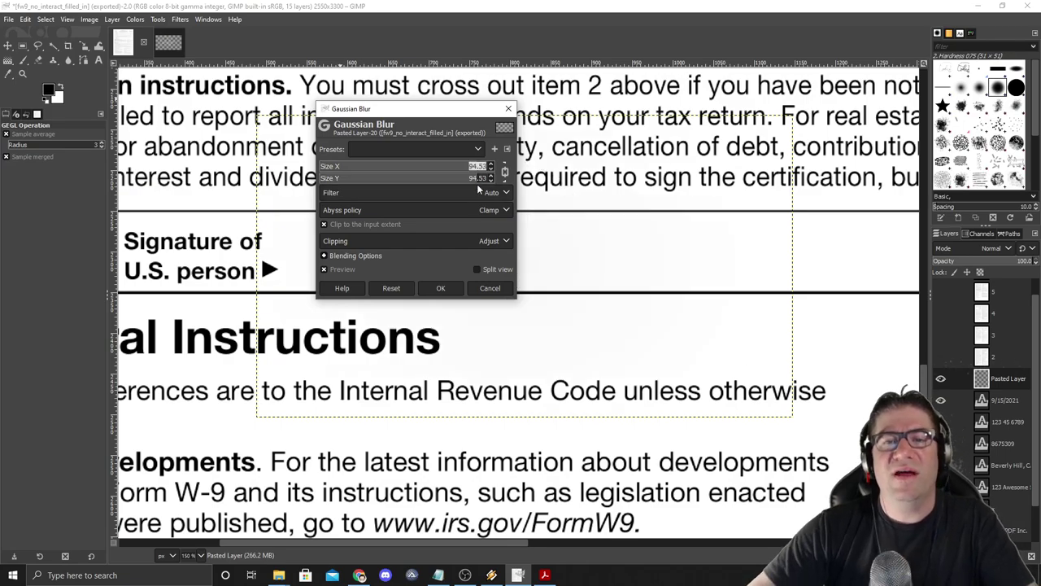
key("BackSpace")
type(".5")
key("Tab")
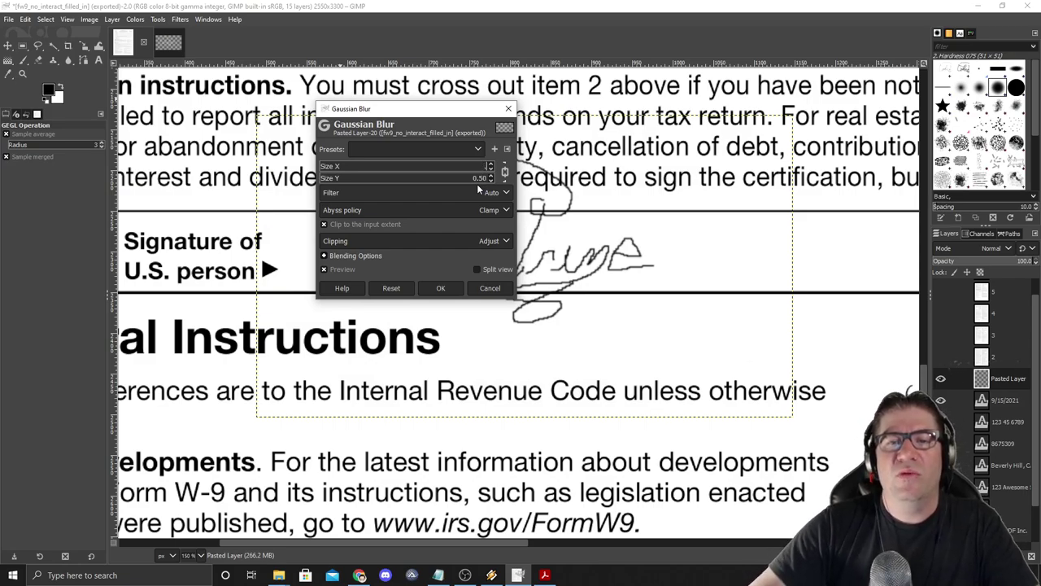
type(".7")
key("Tab")
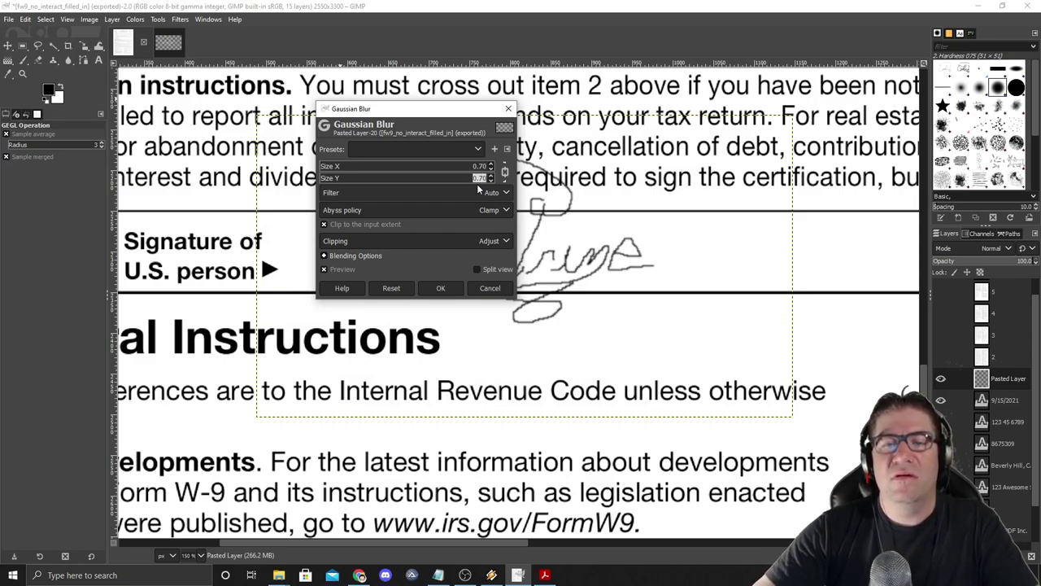
left_click(441, 287)
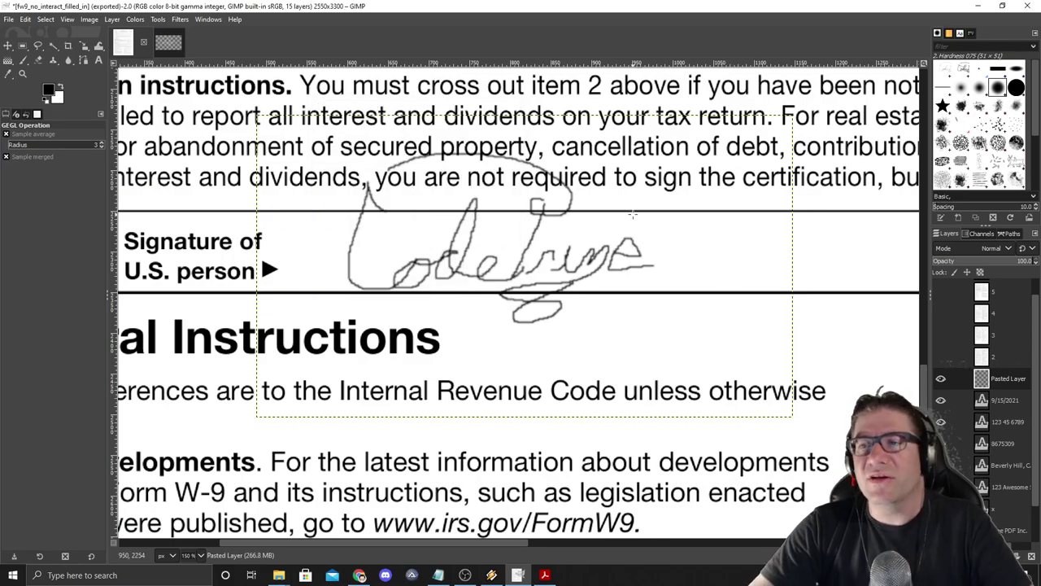
Quit GIMP discarding changes, and zoom out in Acrobat to view the signed form.
key("ctrl+q")
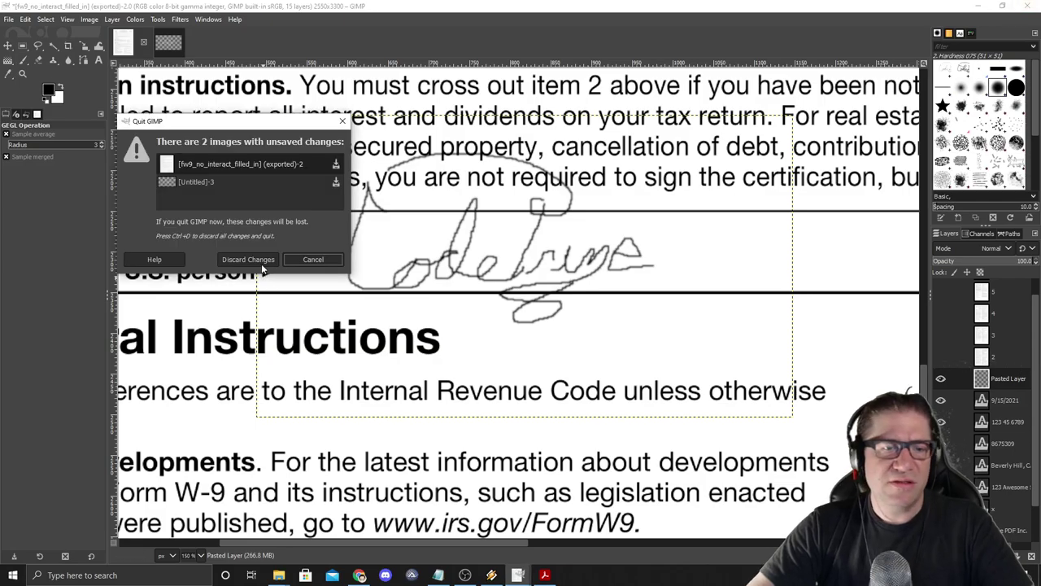
left_click(253, 262)
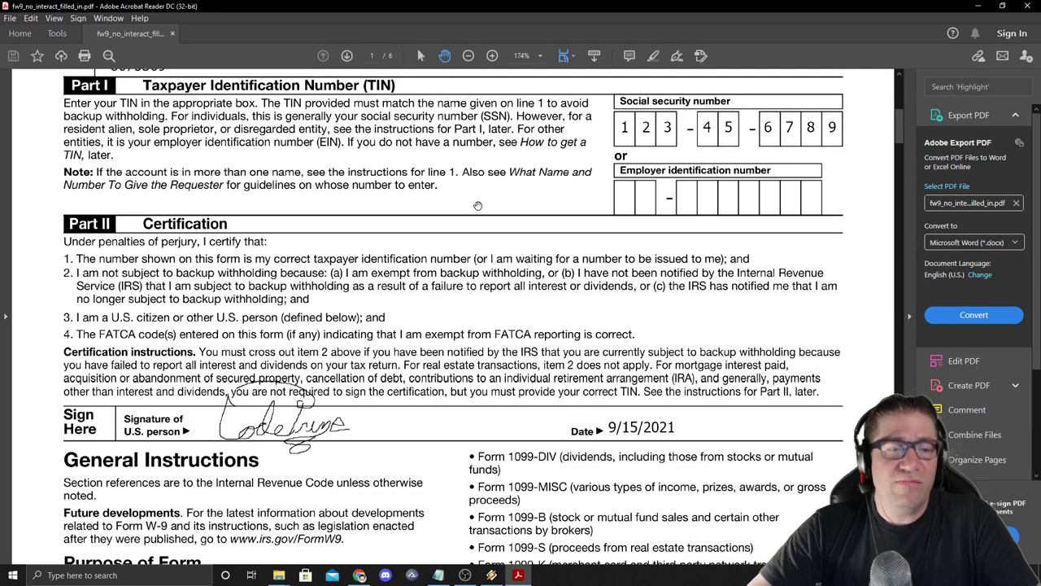
key("ctrl+minus")
key("ctrl+minus")
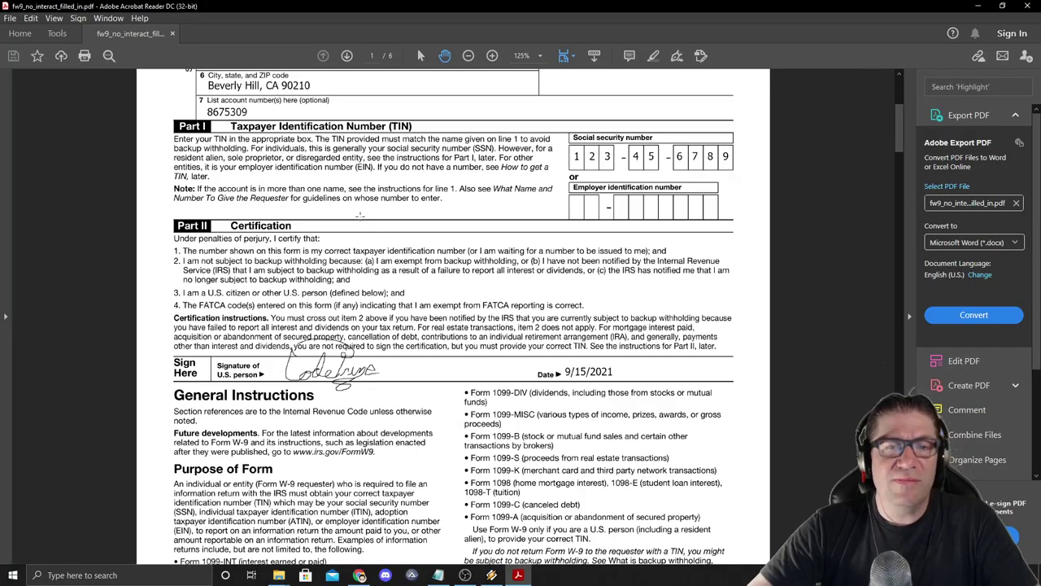
scroll(361, 225, "down", 20)
scroll(364, 135, "up", 20)
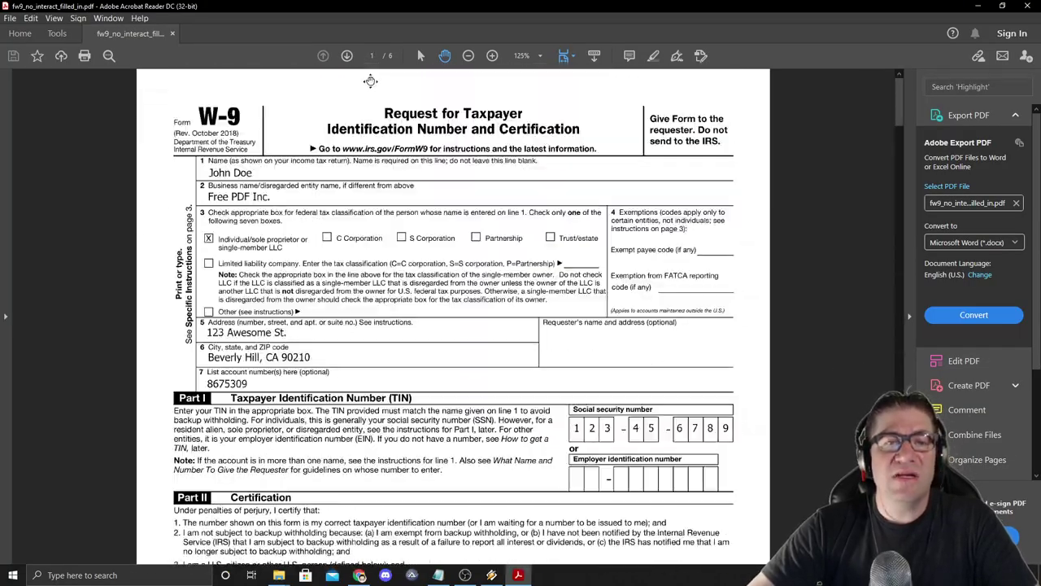
scroll(490, 223, "down", 10)
scroll(490, 226, "up", 10)
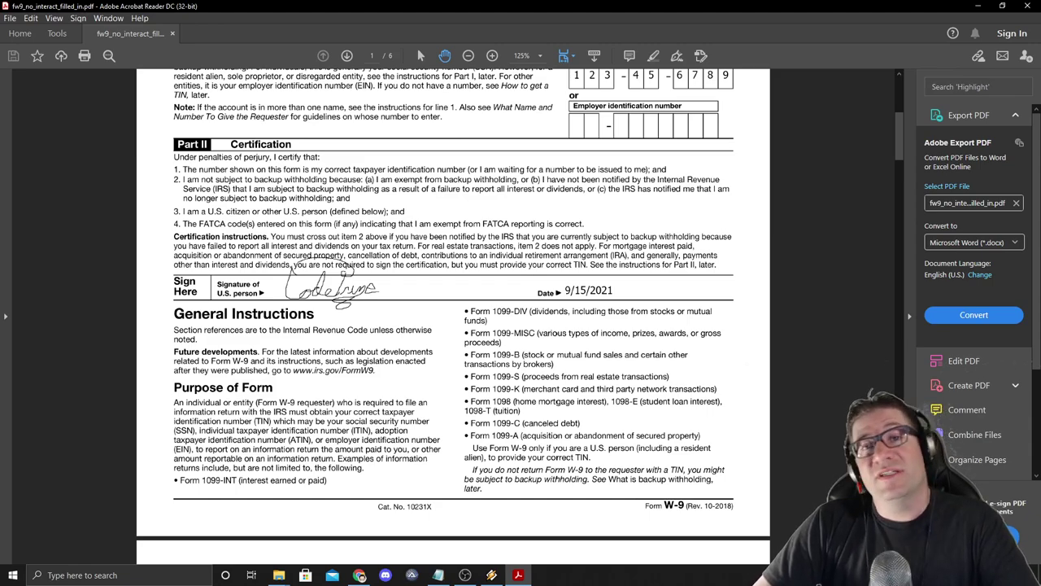
key("alt+Tab")
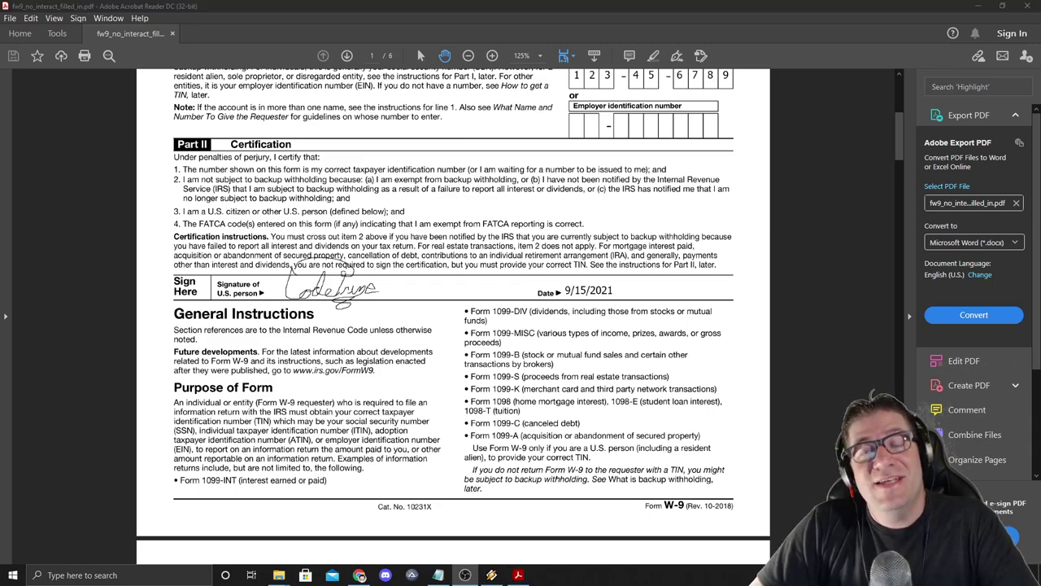